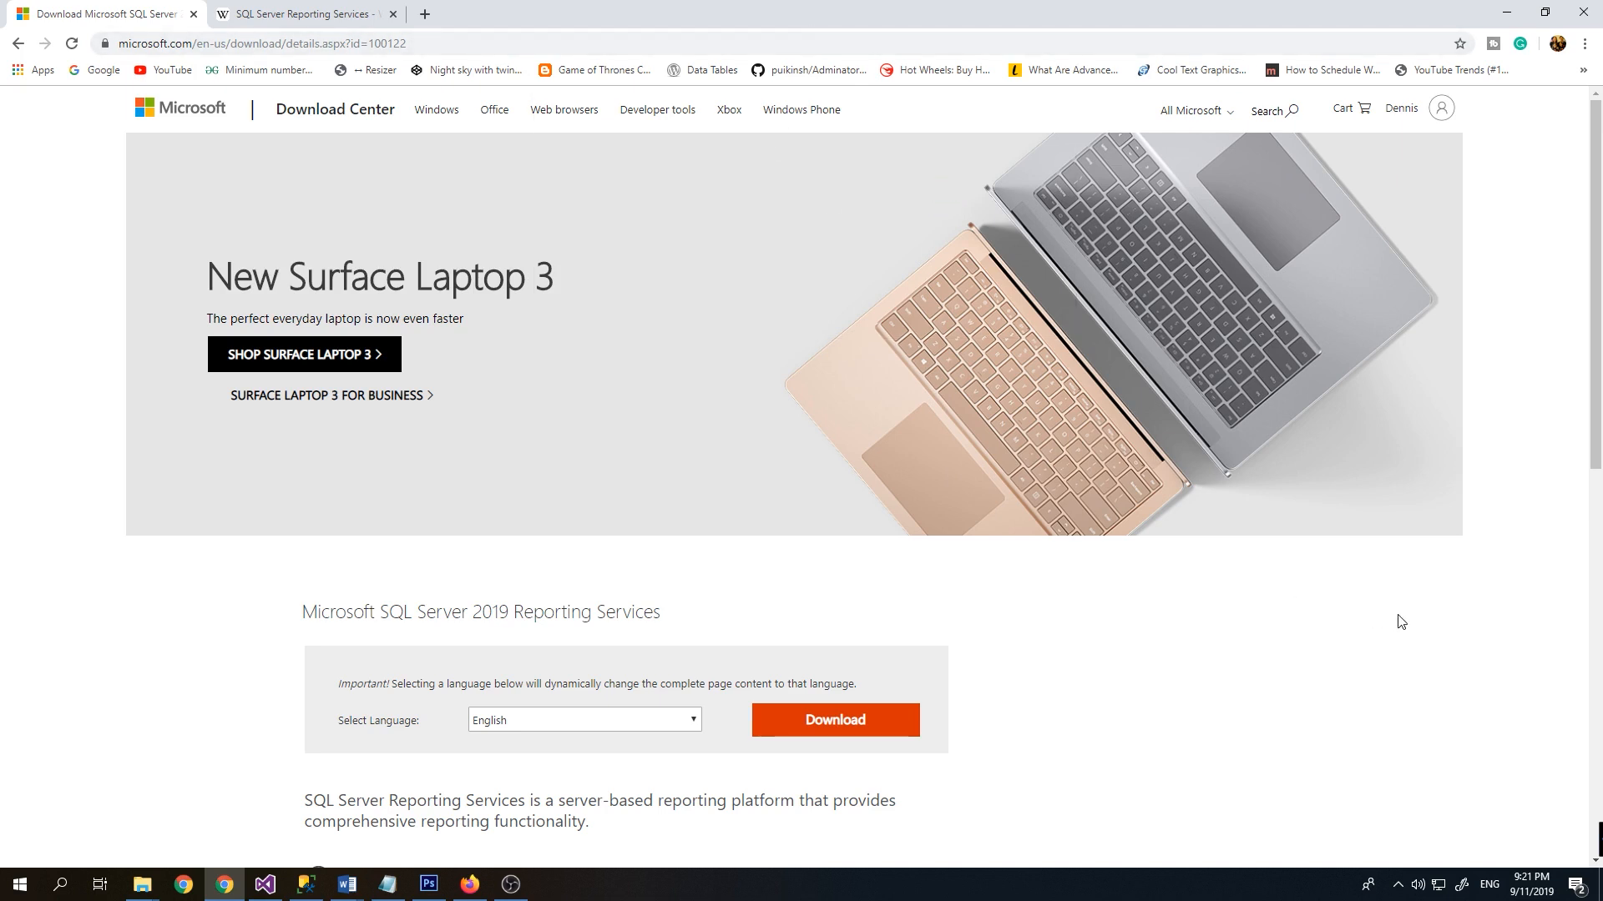
# Step: Run SQLServerReportingServices.exe from the SQL Server 2019 folder in File Explorer and choose to install Reporting Services
pyautogui.scroll(-2, 1422, 595)
pyautogui.scroll(-4, 1422, 595)
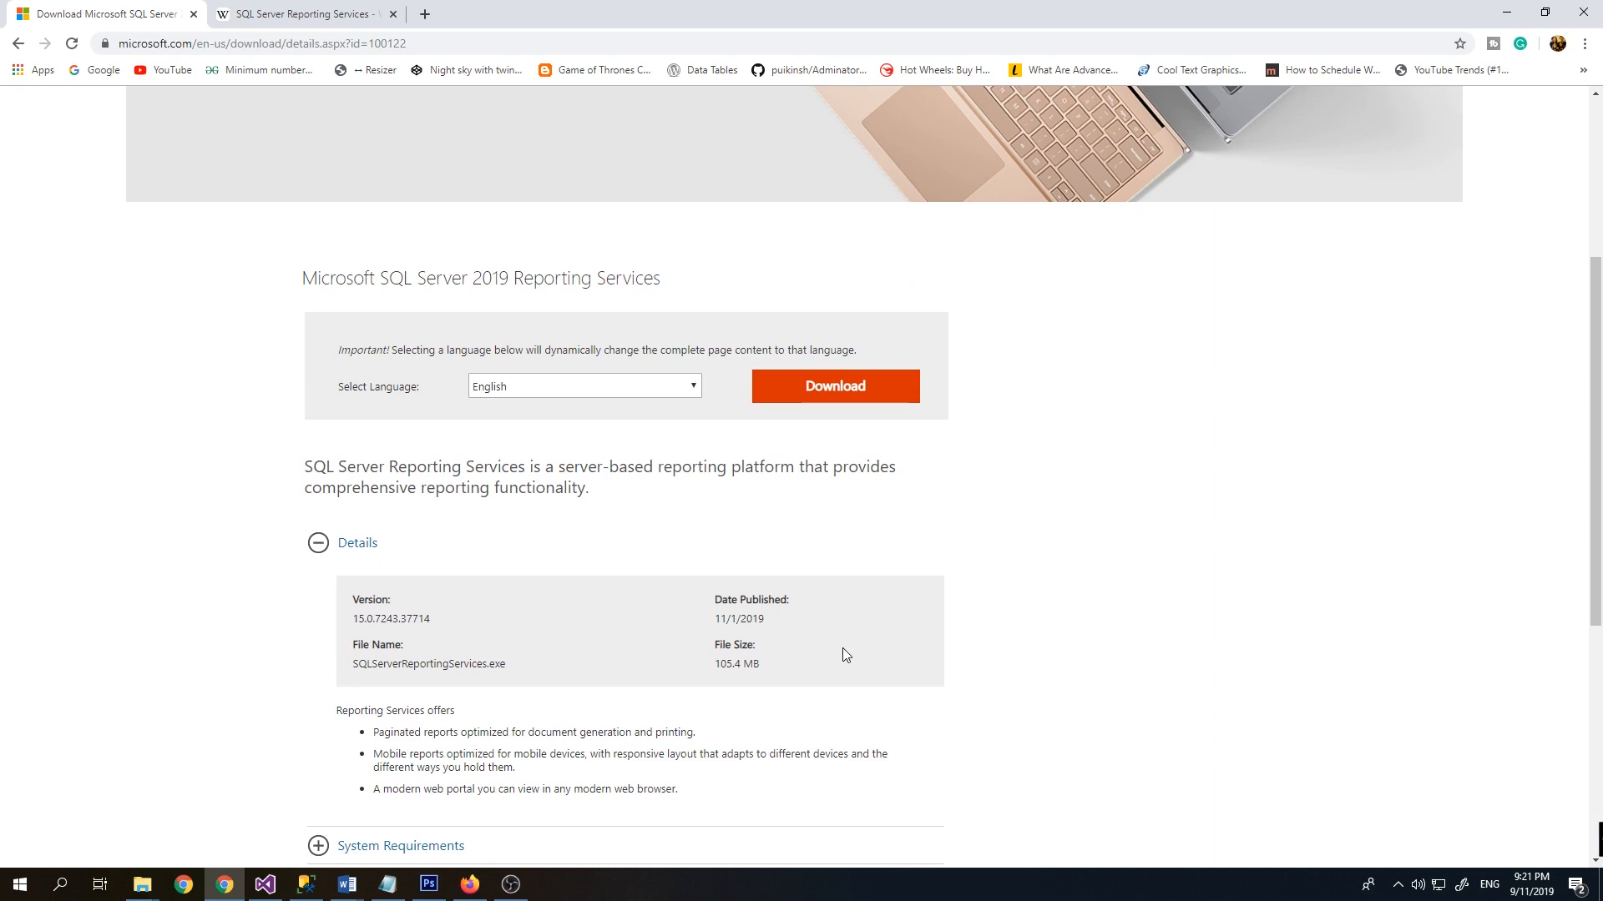
pyautogui.scroll(-1, 820, 678)
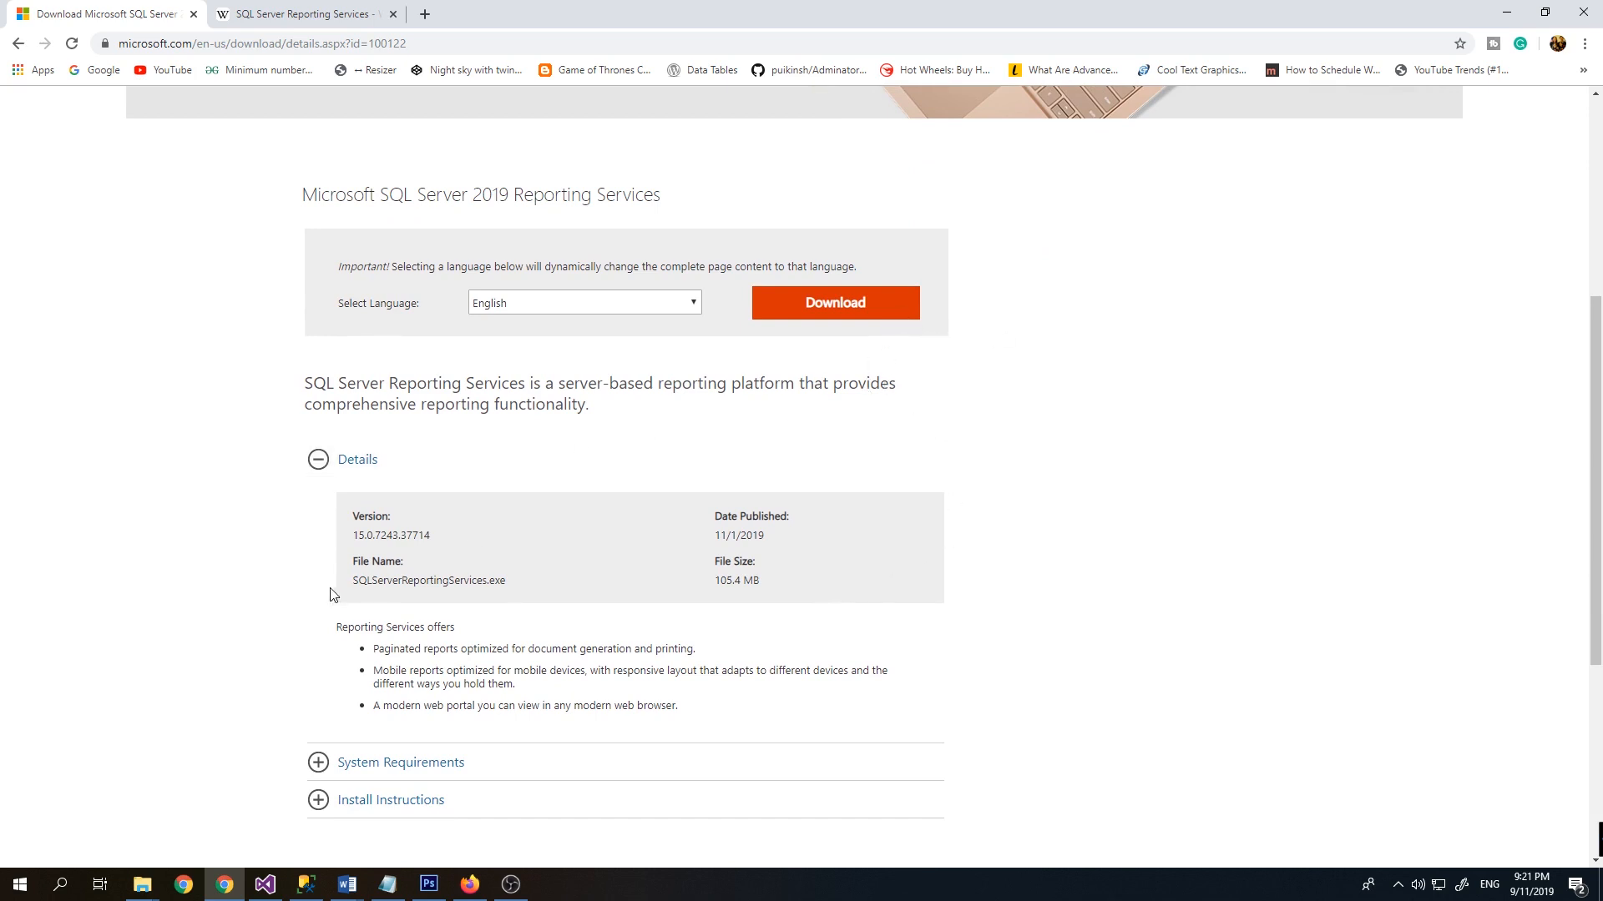
pyautogui.click(149, 889)
pyautogui.click(240, 833)
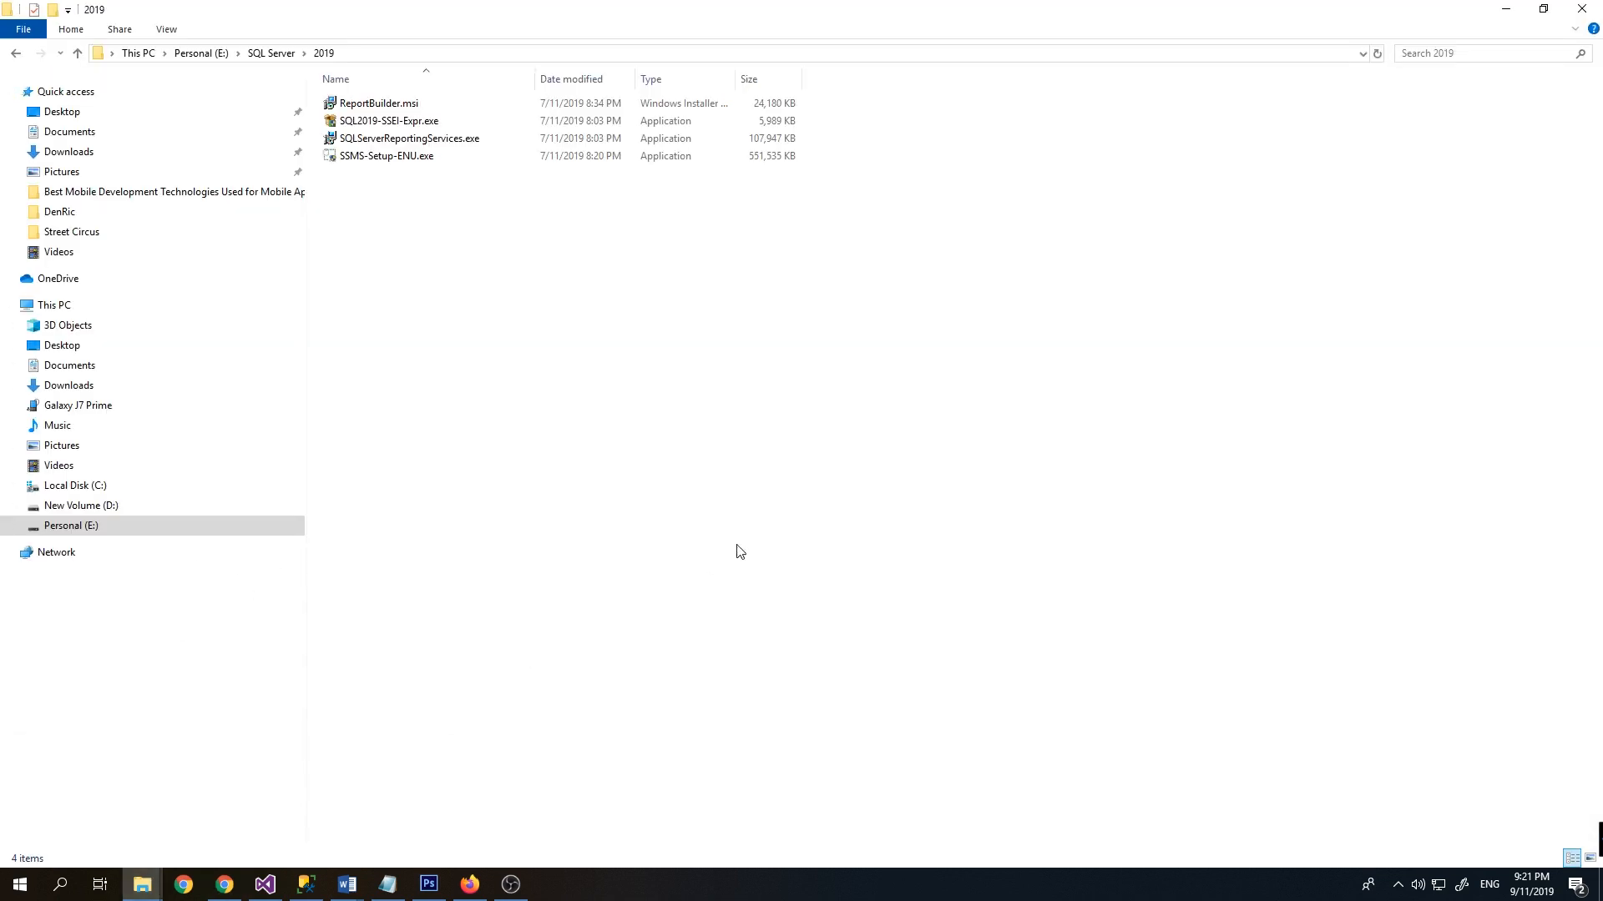
pyautogui.doubleClick(498, 140)
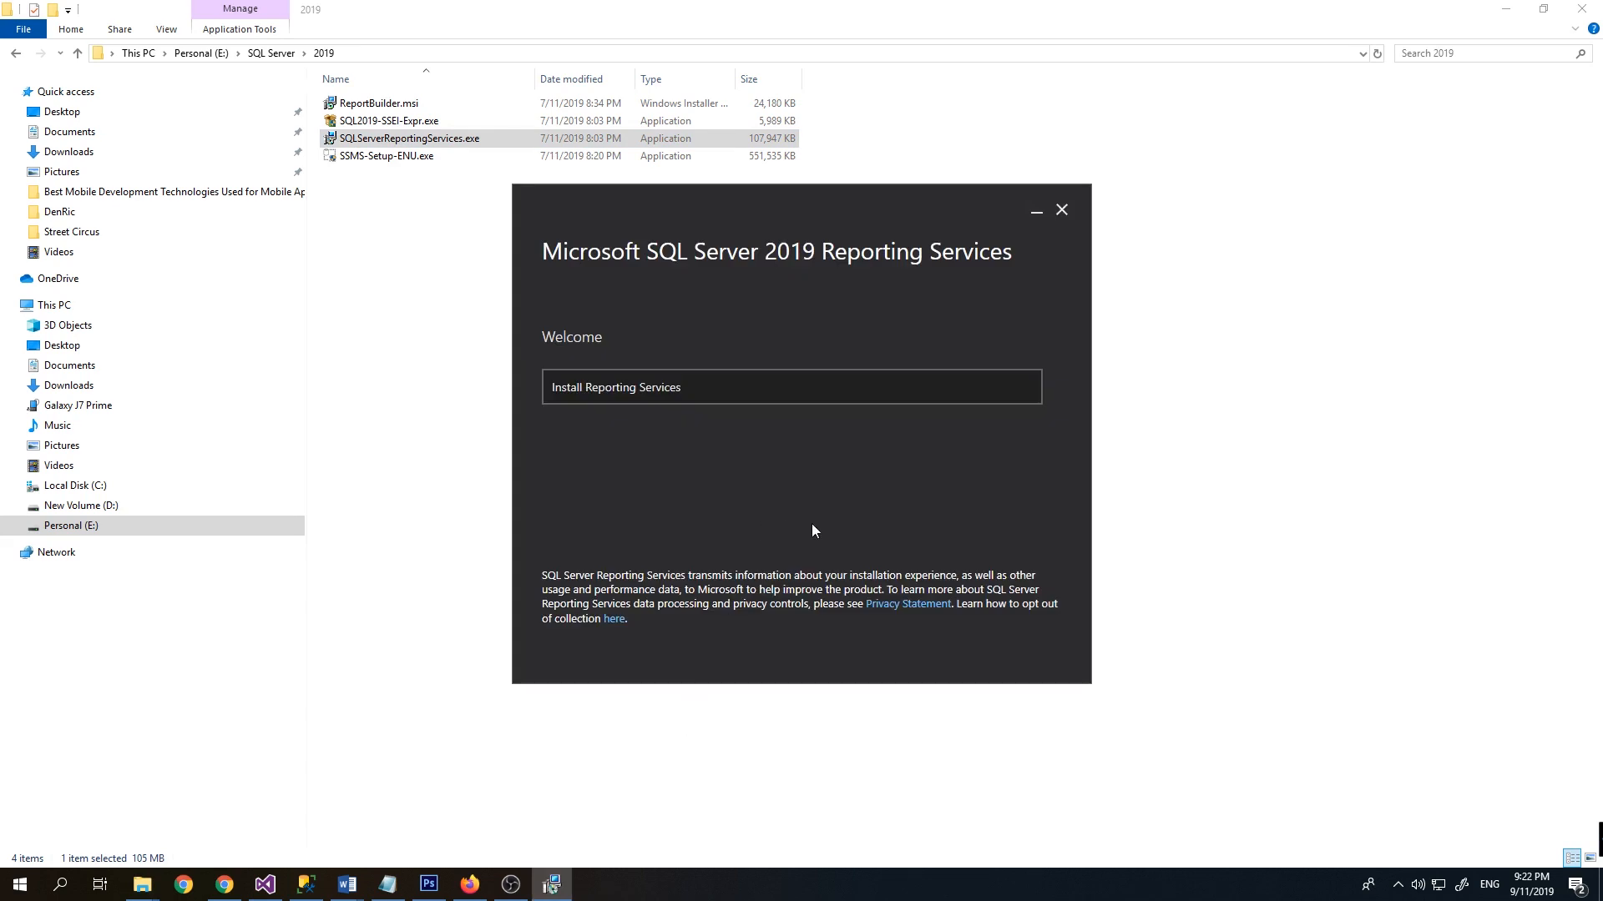
pyautogui.click(658, 392)
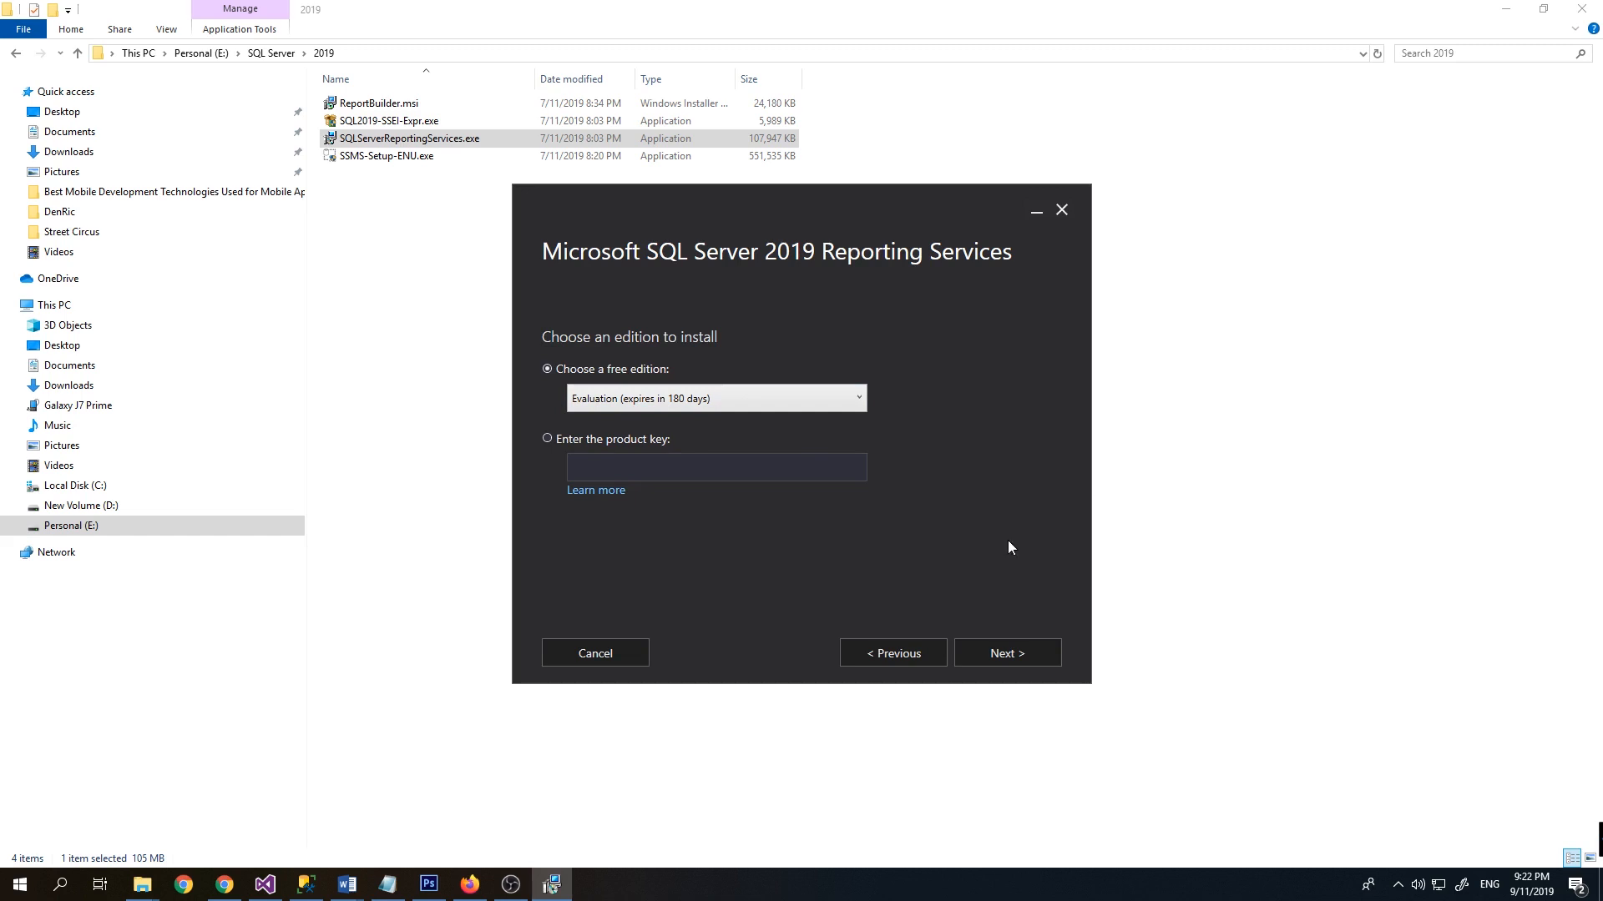
# Step: Select Express as the free edition to install and continue to the license terms
pyautogui.click(824, 397)
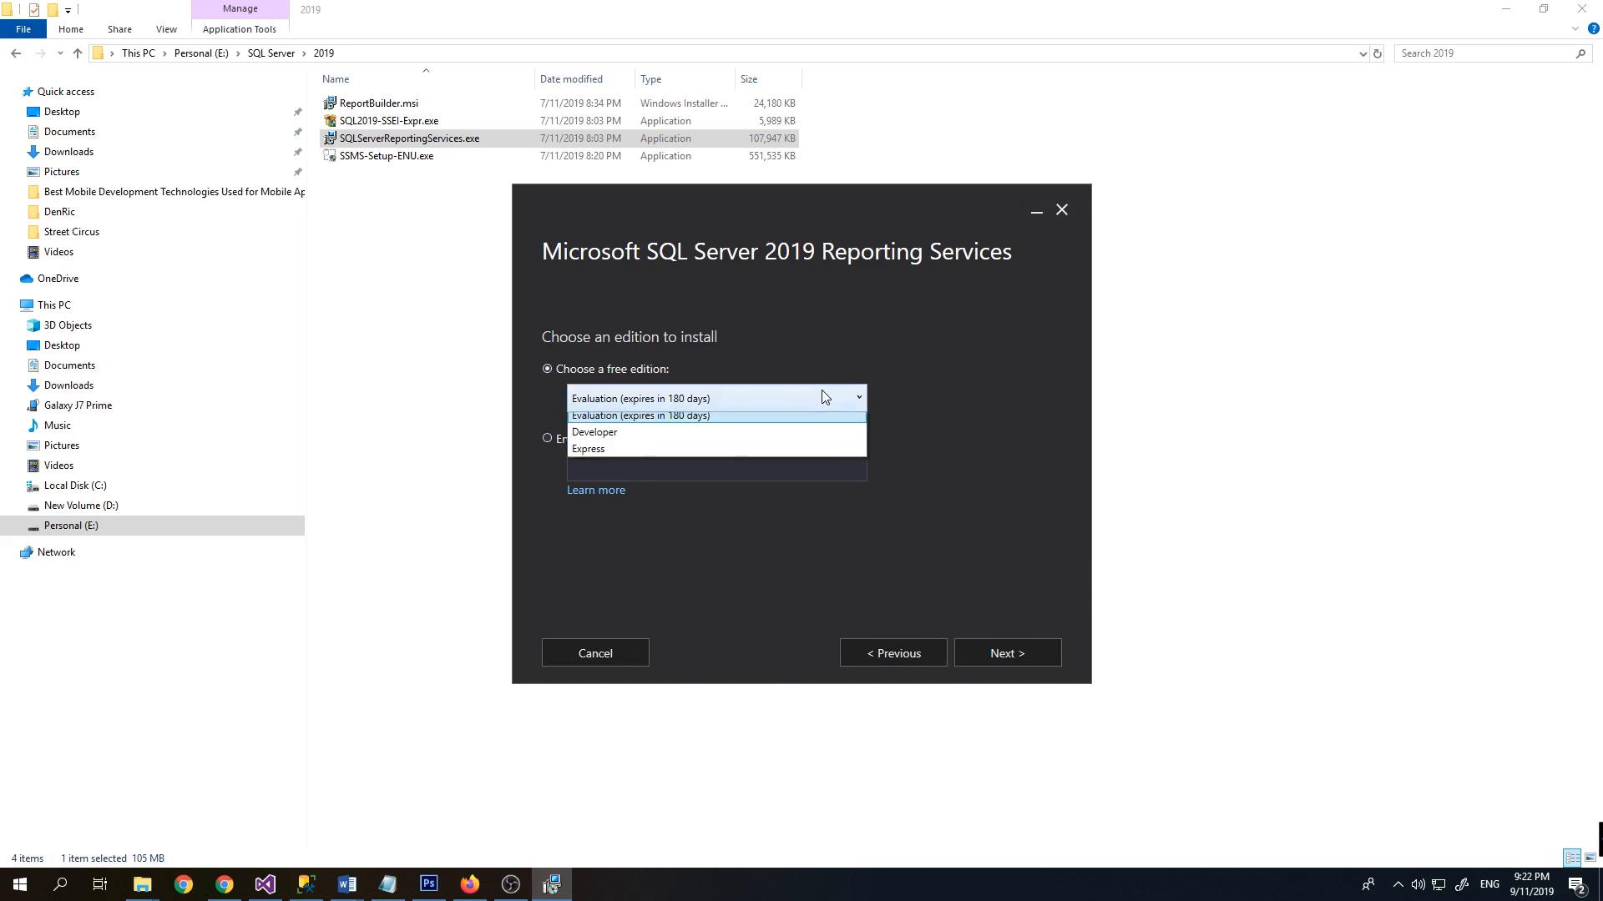
pyautogui.click(836, 433)
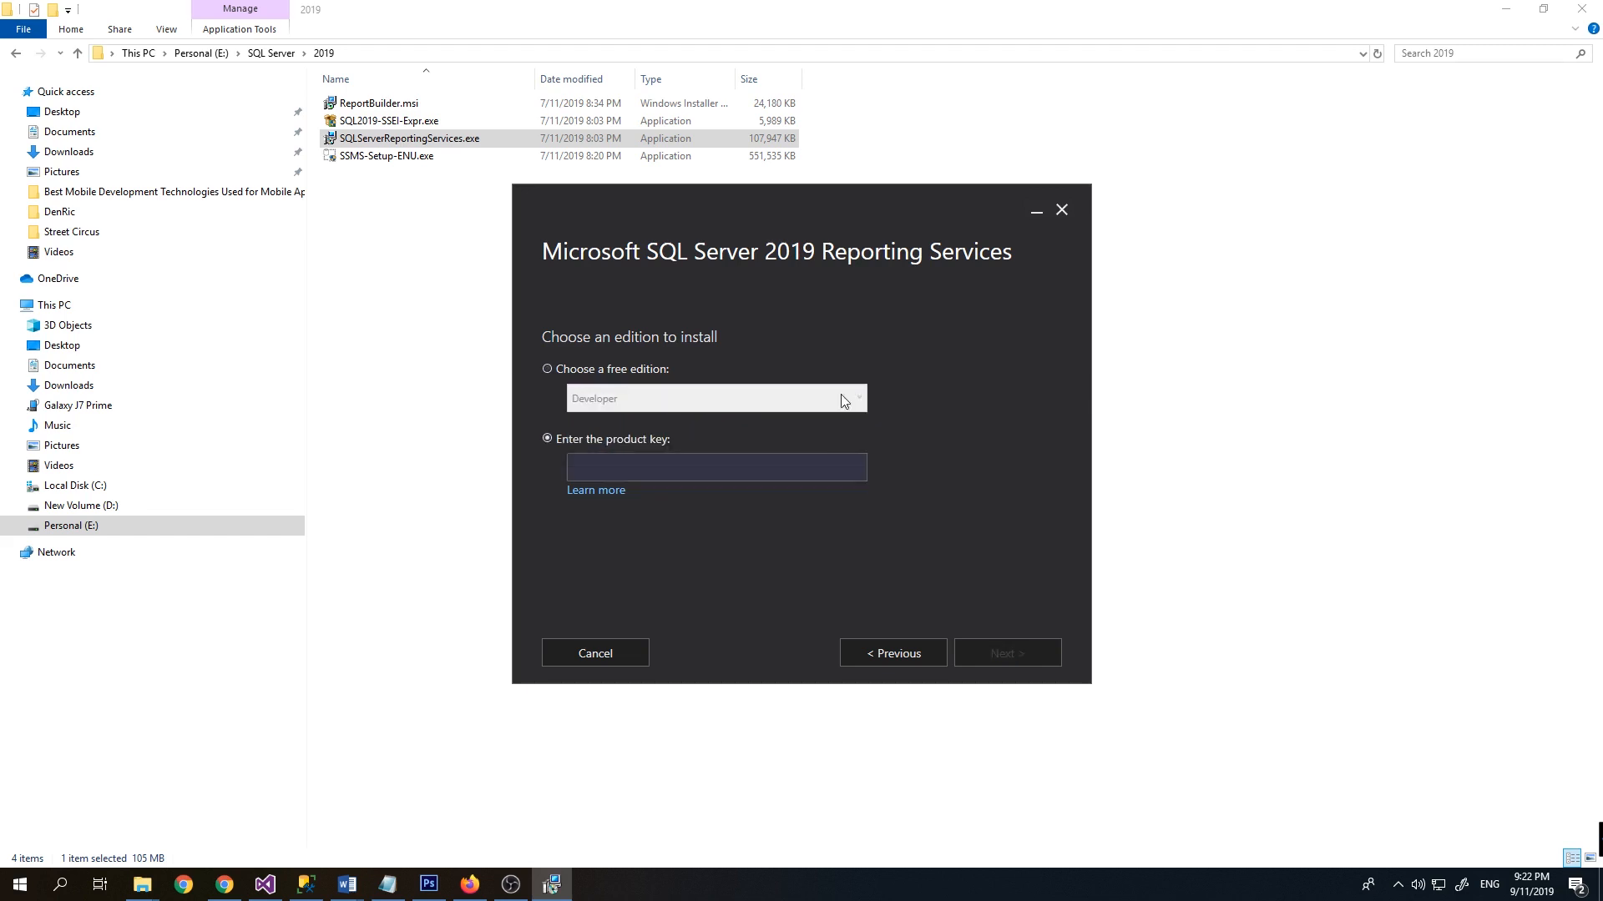
pyautogui.click(650, 371)
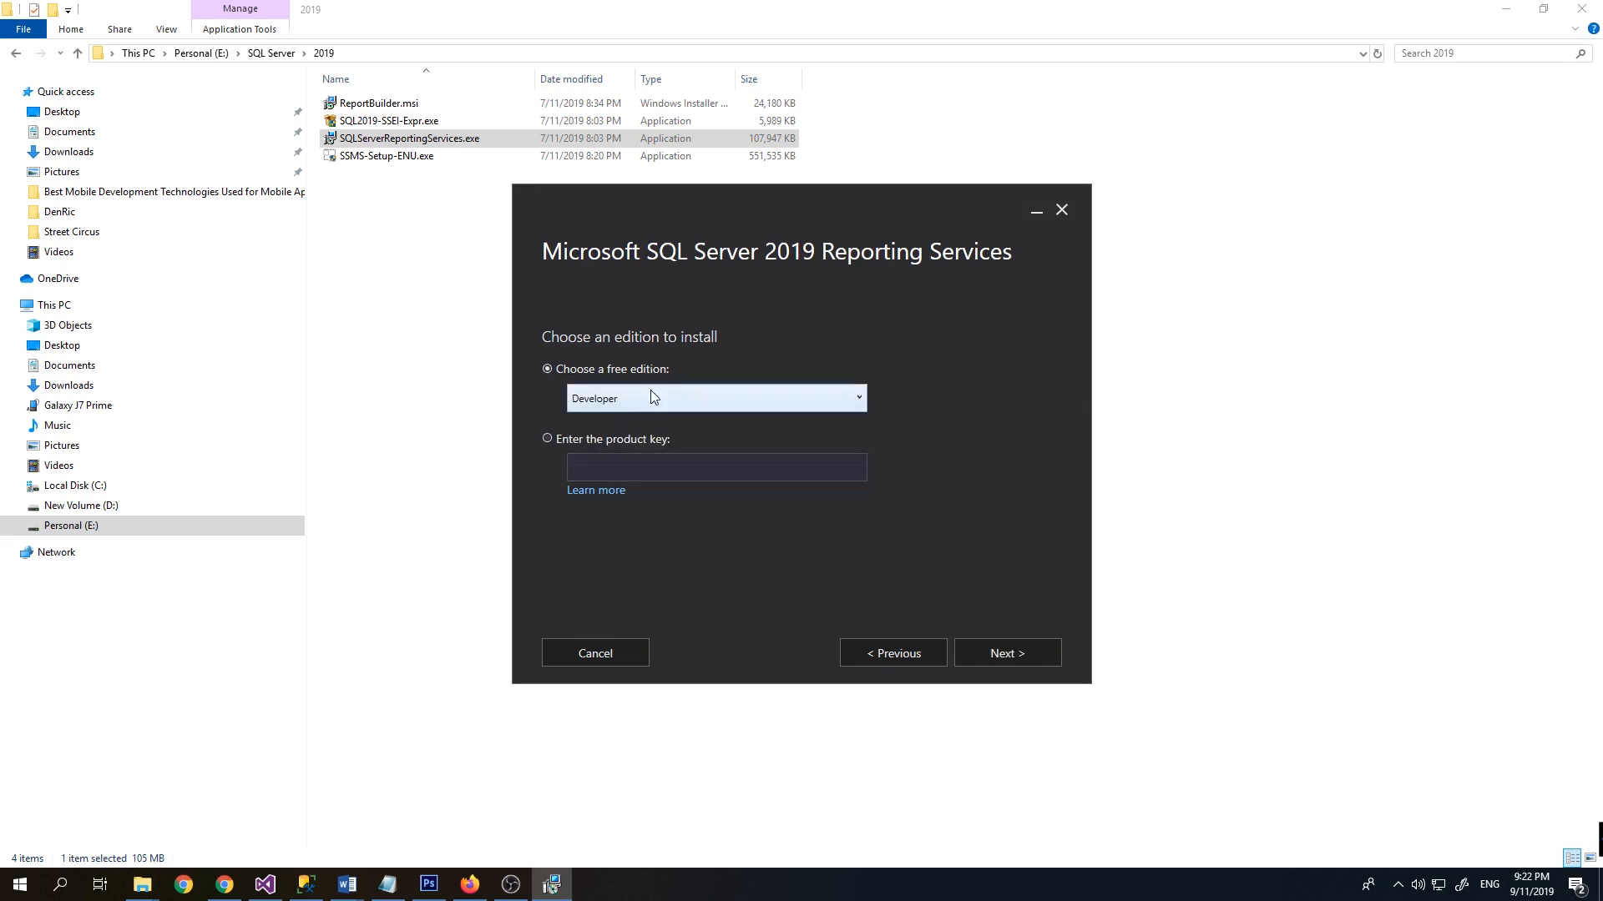
pyautogui.click(653, 389)
pyautogui.click(655, 457)
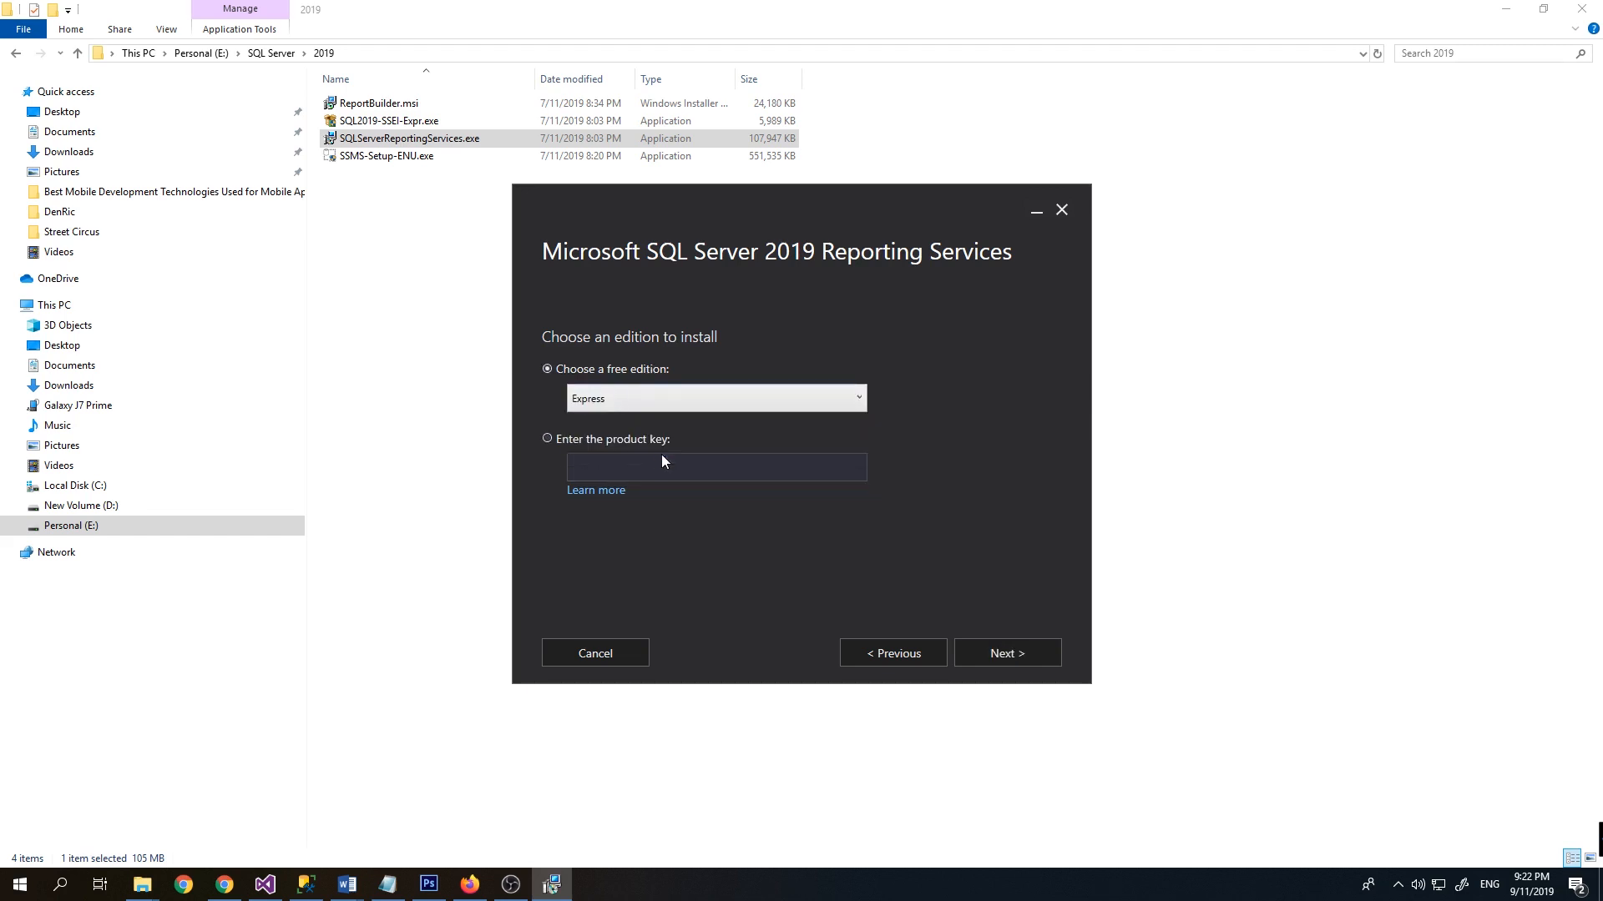
pyautogui.click(1030, 650)
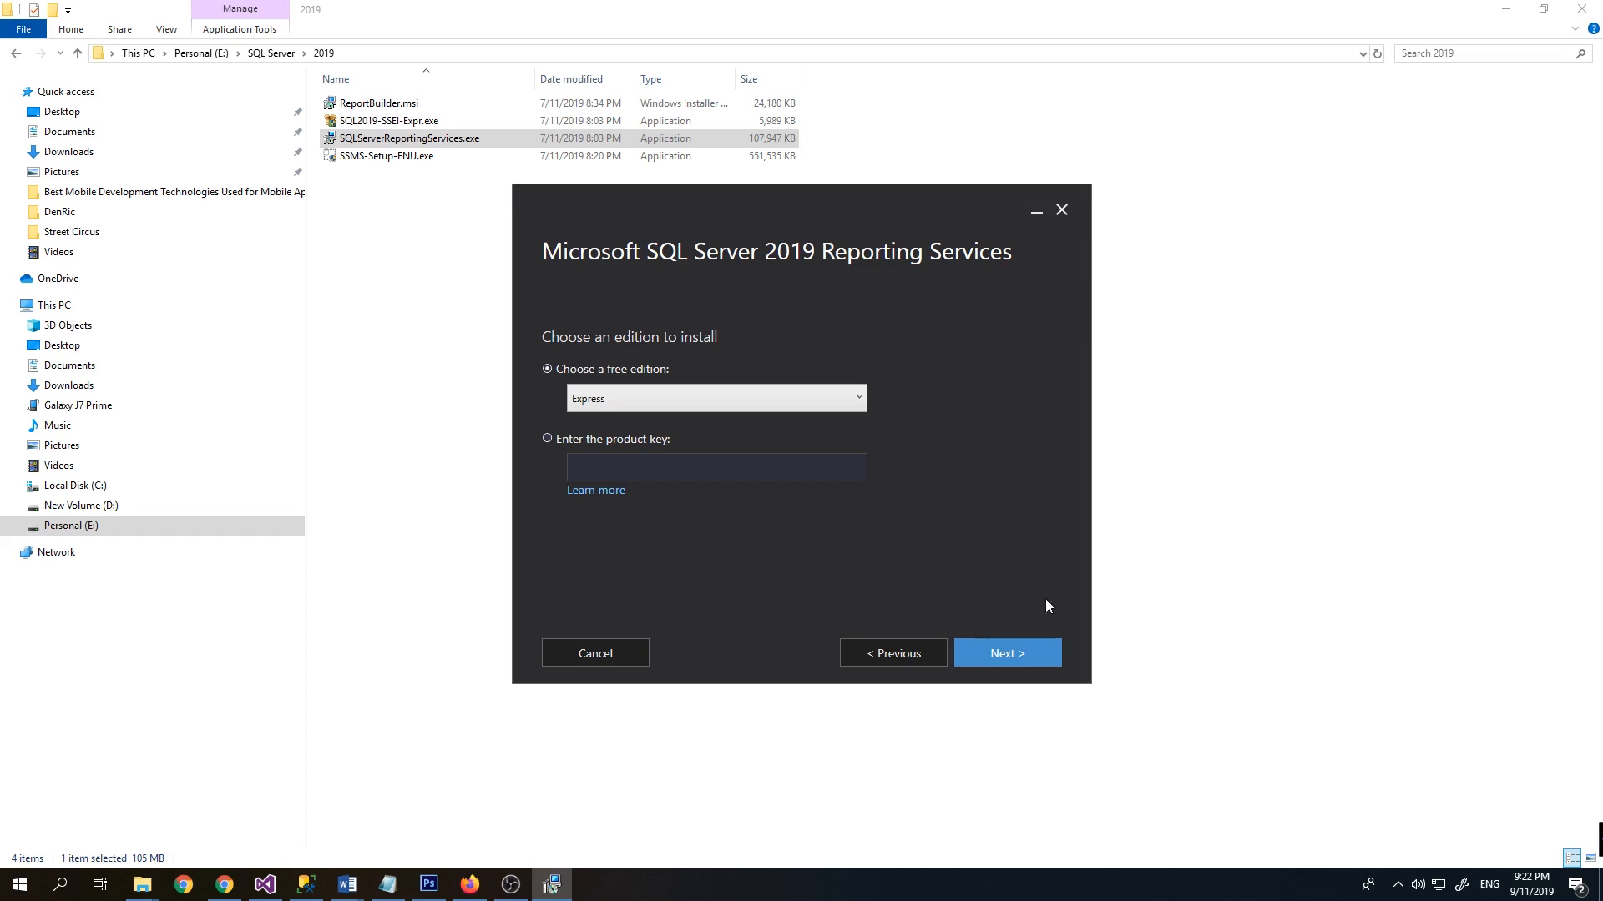
# Step: Accept the license terms and install Reporting Services only, in C:\Program Files\Microsoft SQL Server Reporting Services
pyautogui.click(602, 592)
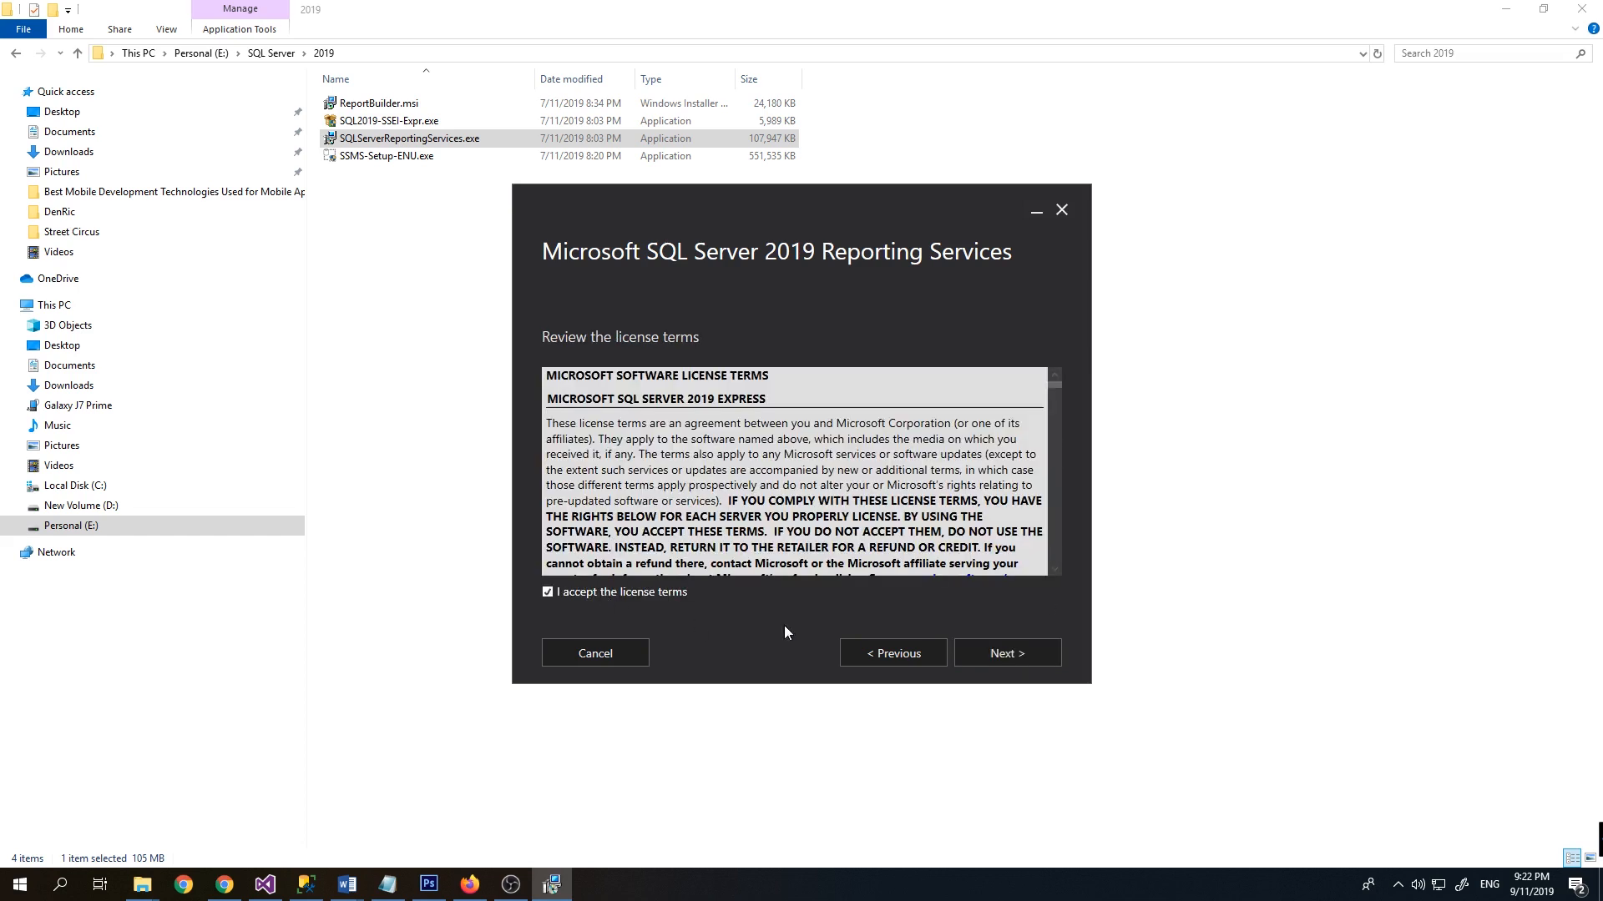
pyautogui.click(1006, 651)
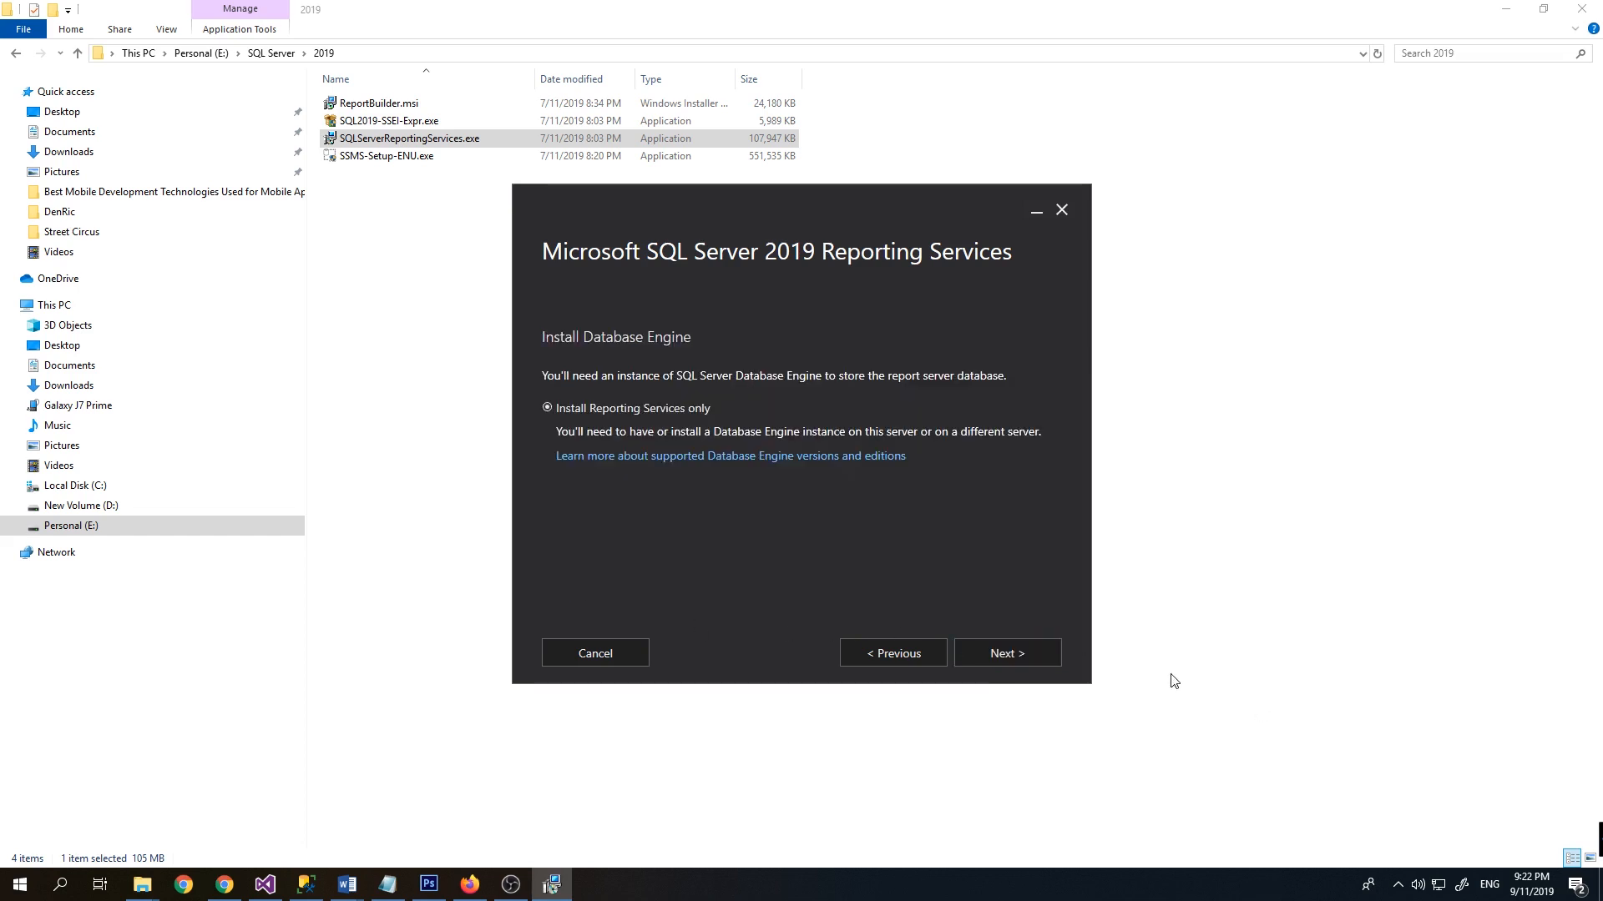
pyautogui.click(1008, 654)
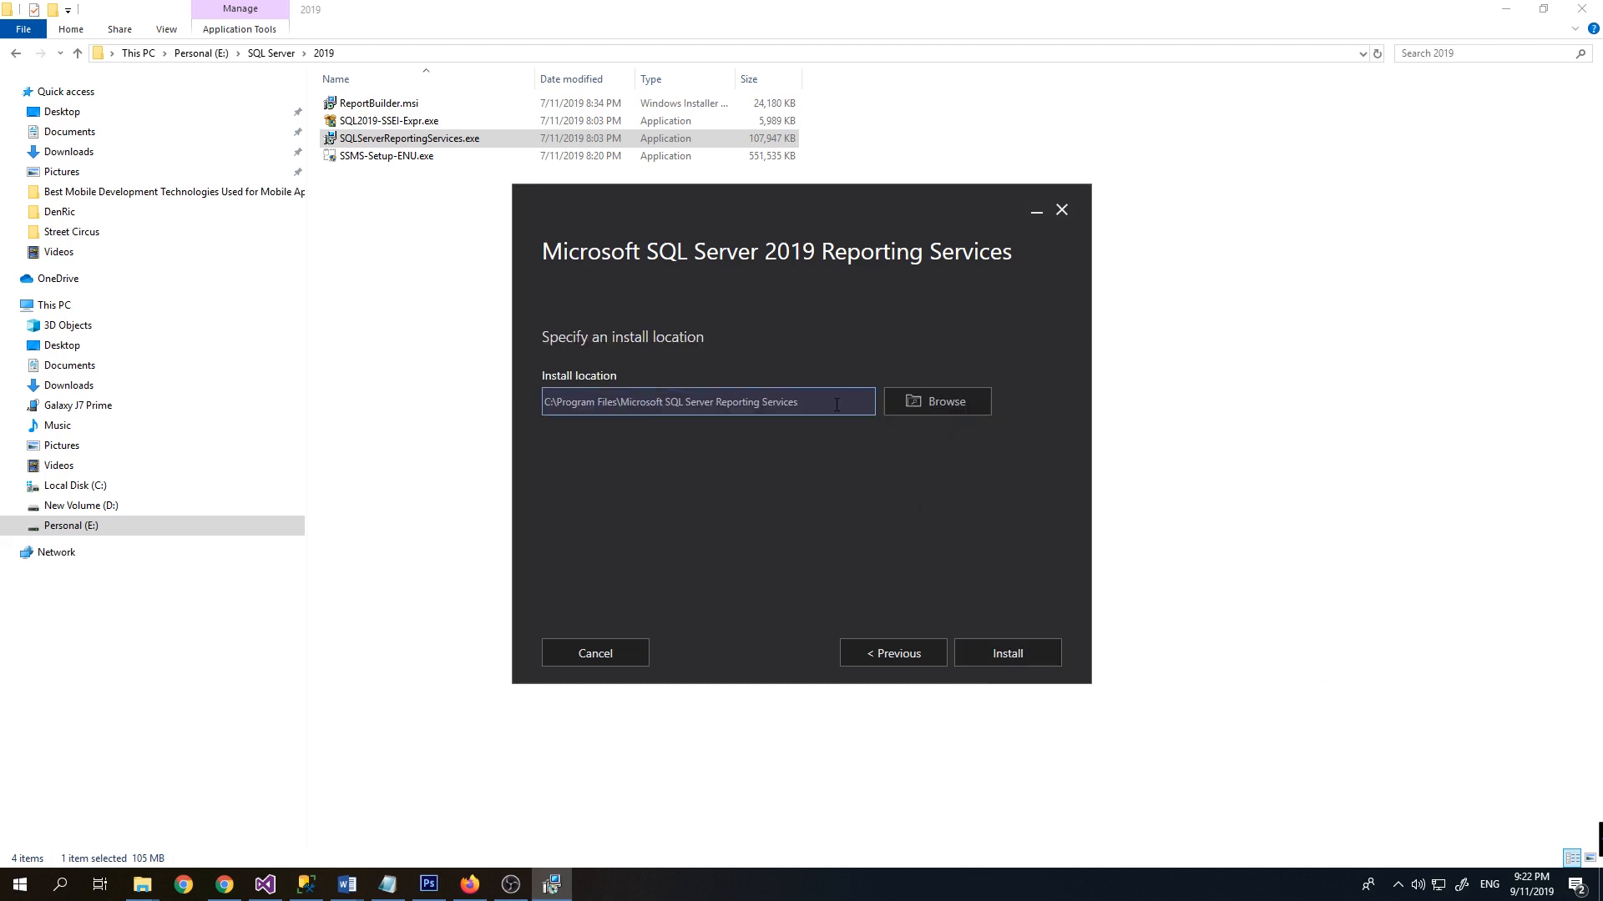
pyautogui.moveTo(837, 405); pyautogui.dragTo(547, 402)
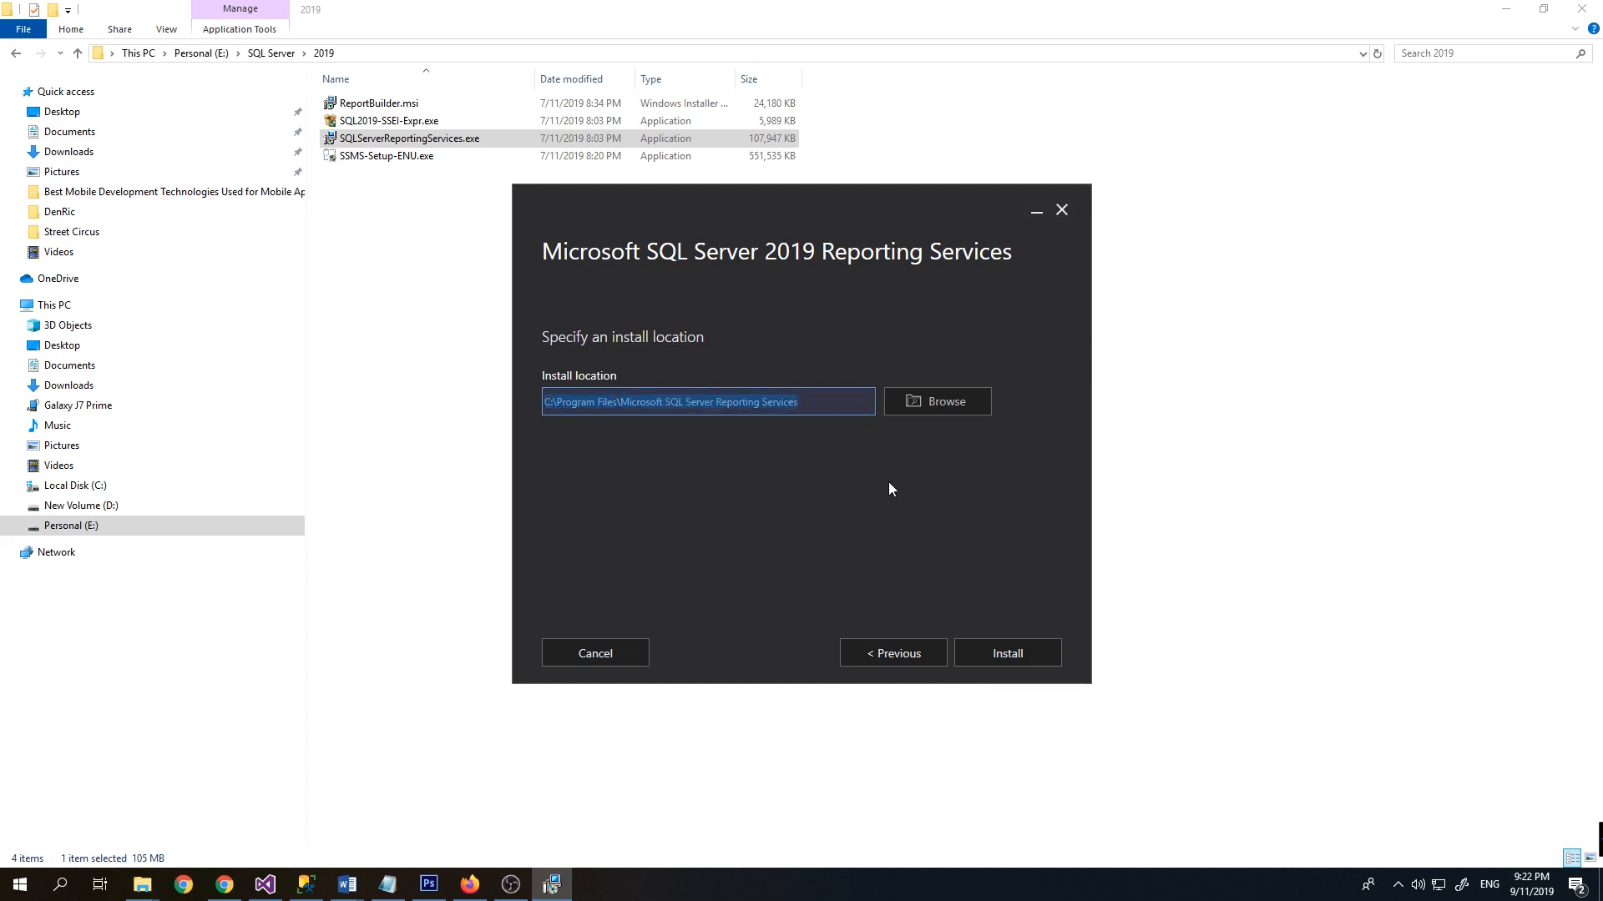
pyautogui.click(1023, 658)
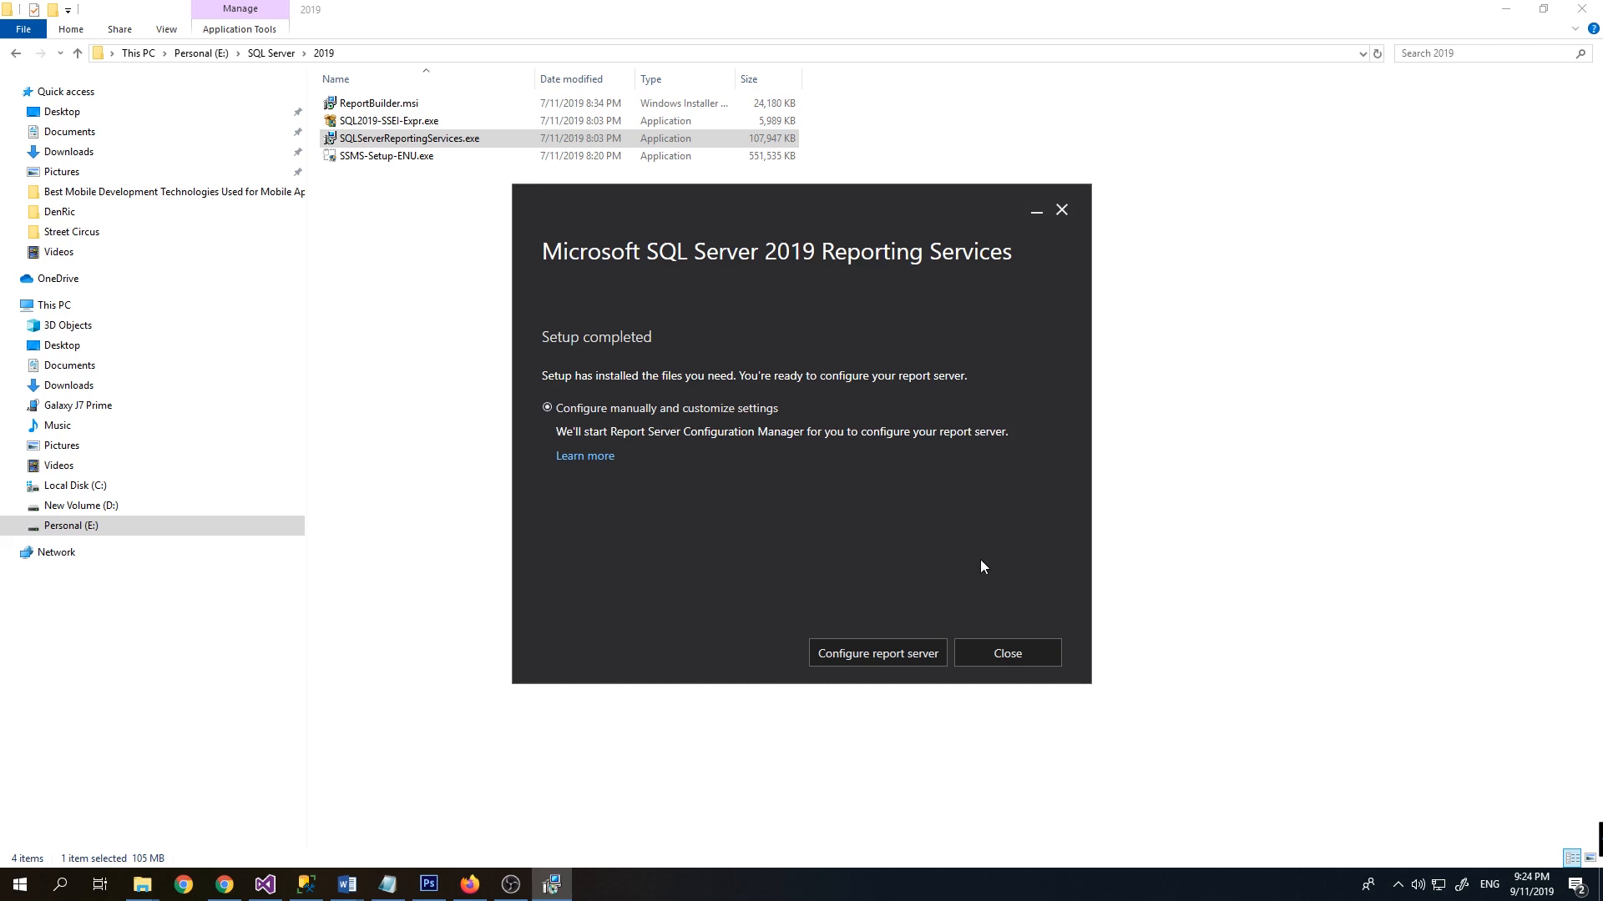
# Step: Start configuring the report server and connect to the SSRS instance on server DENRIC-PC
pyautogui.click(909, 651)
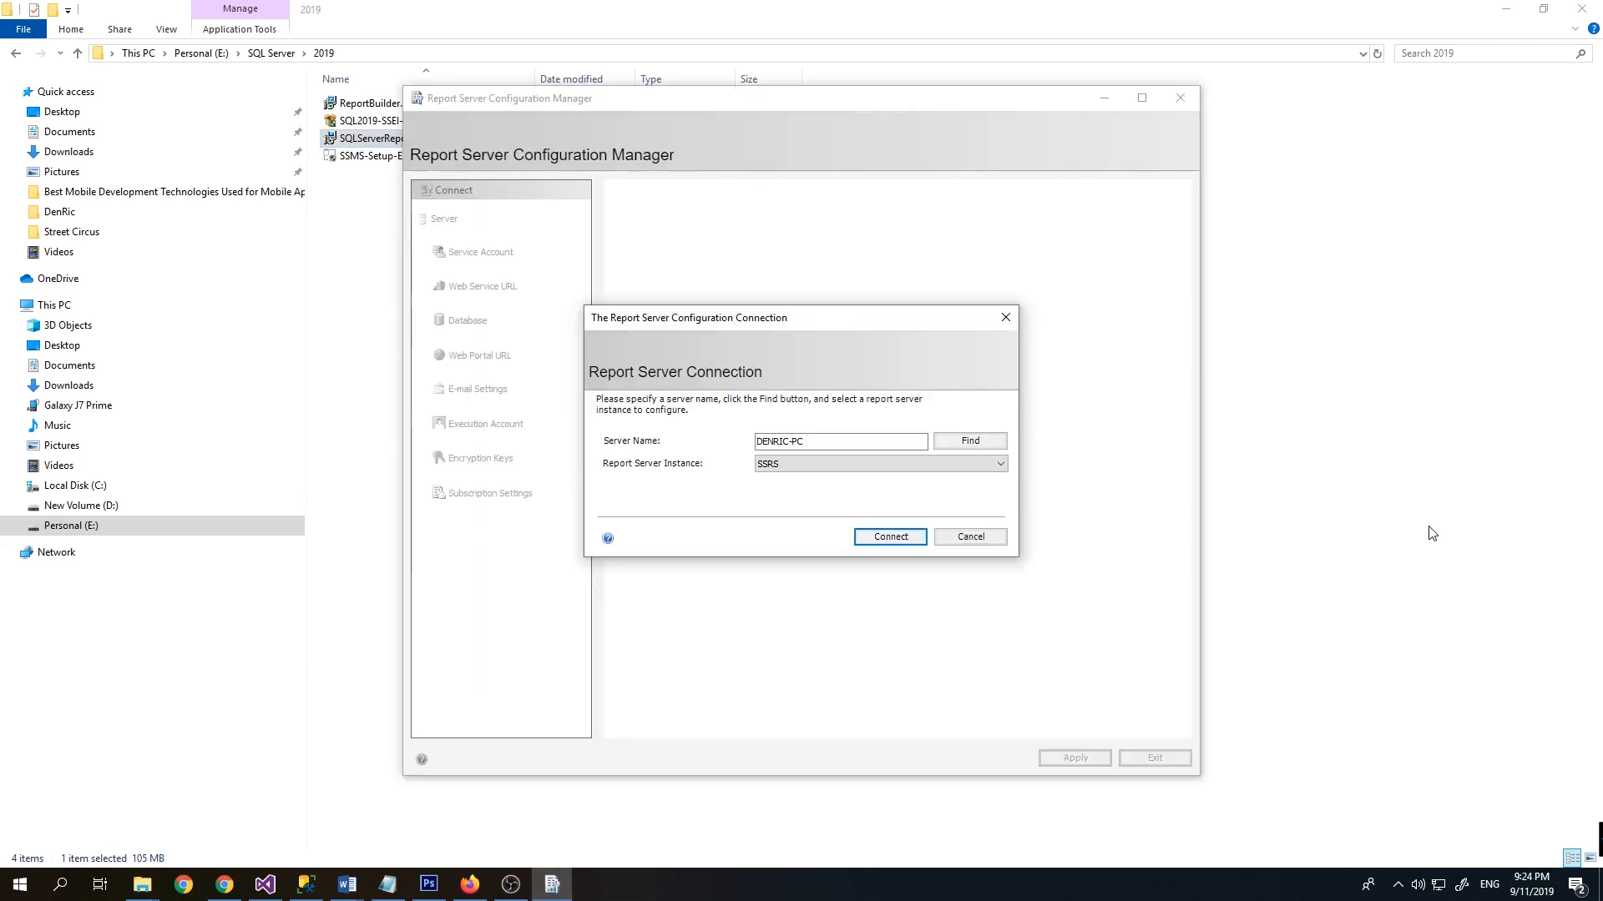
pyautogui.click(858, 463)
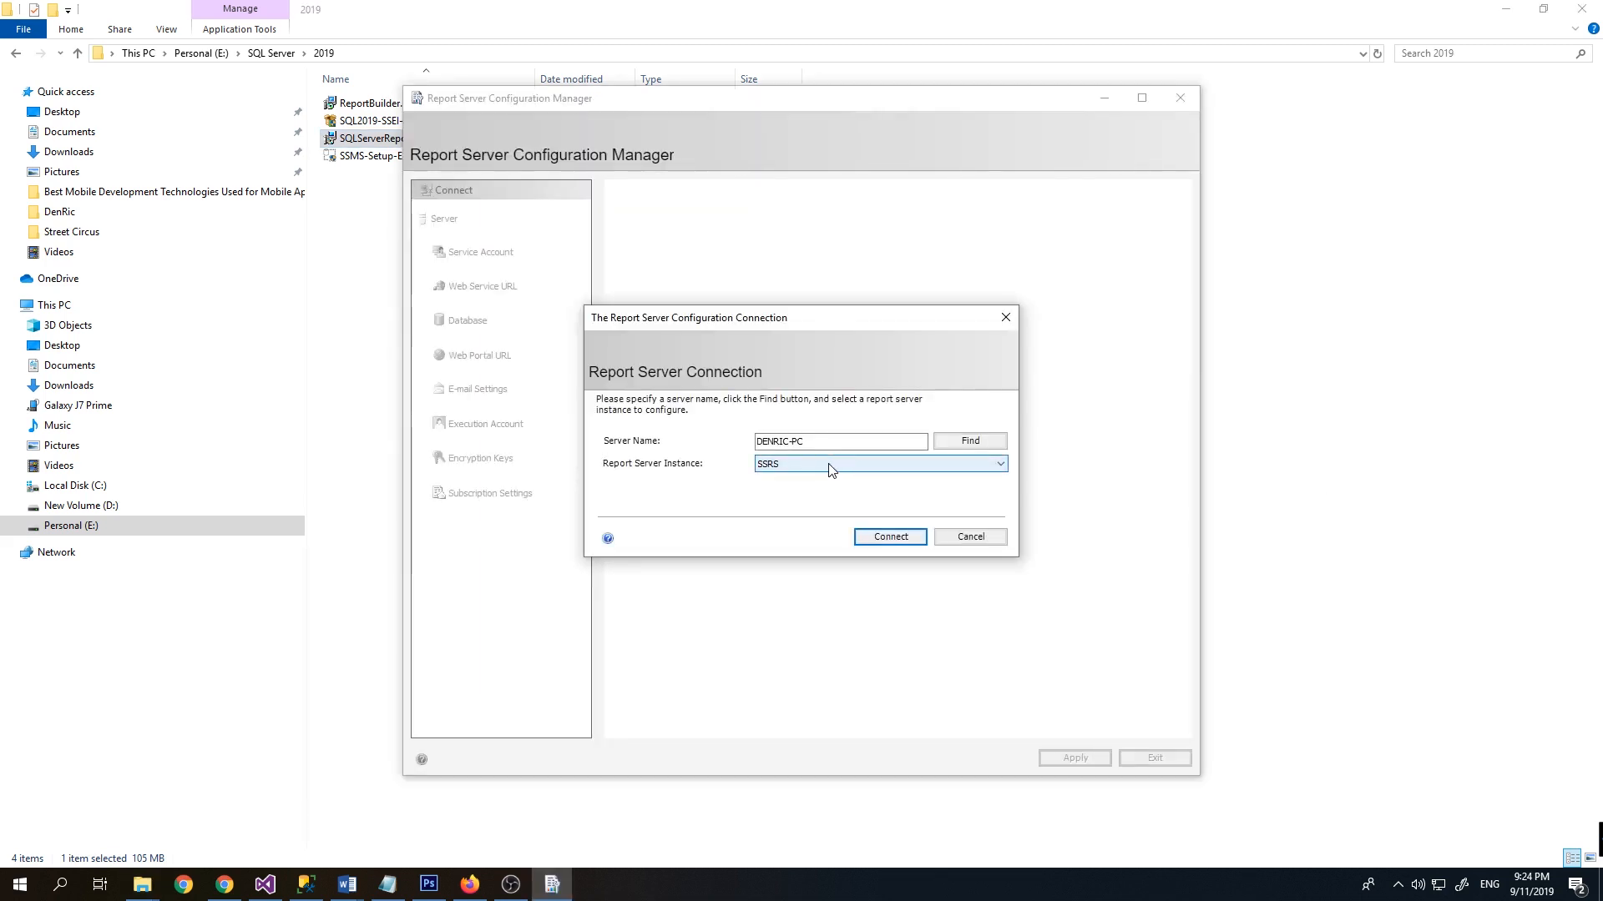
pyautogui.click(837, 440)
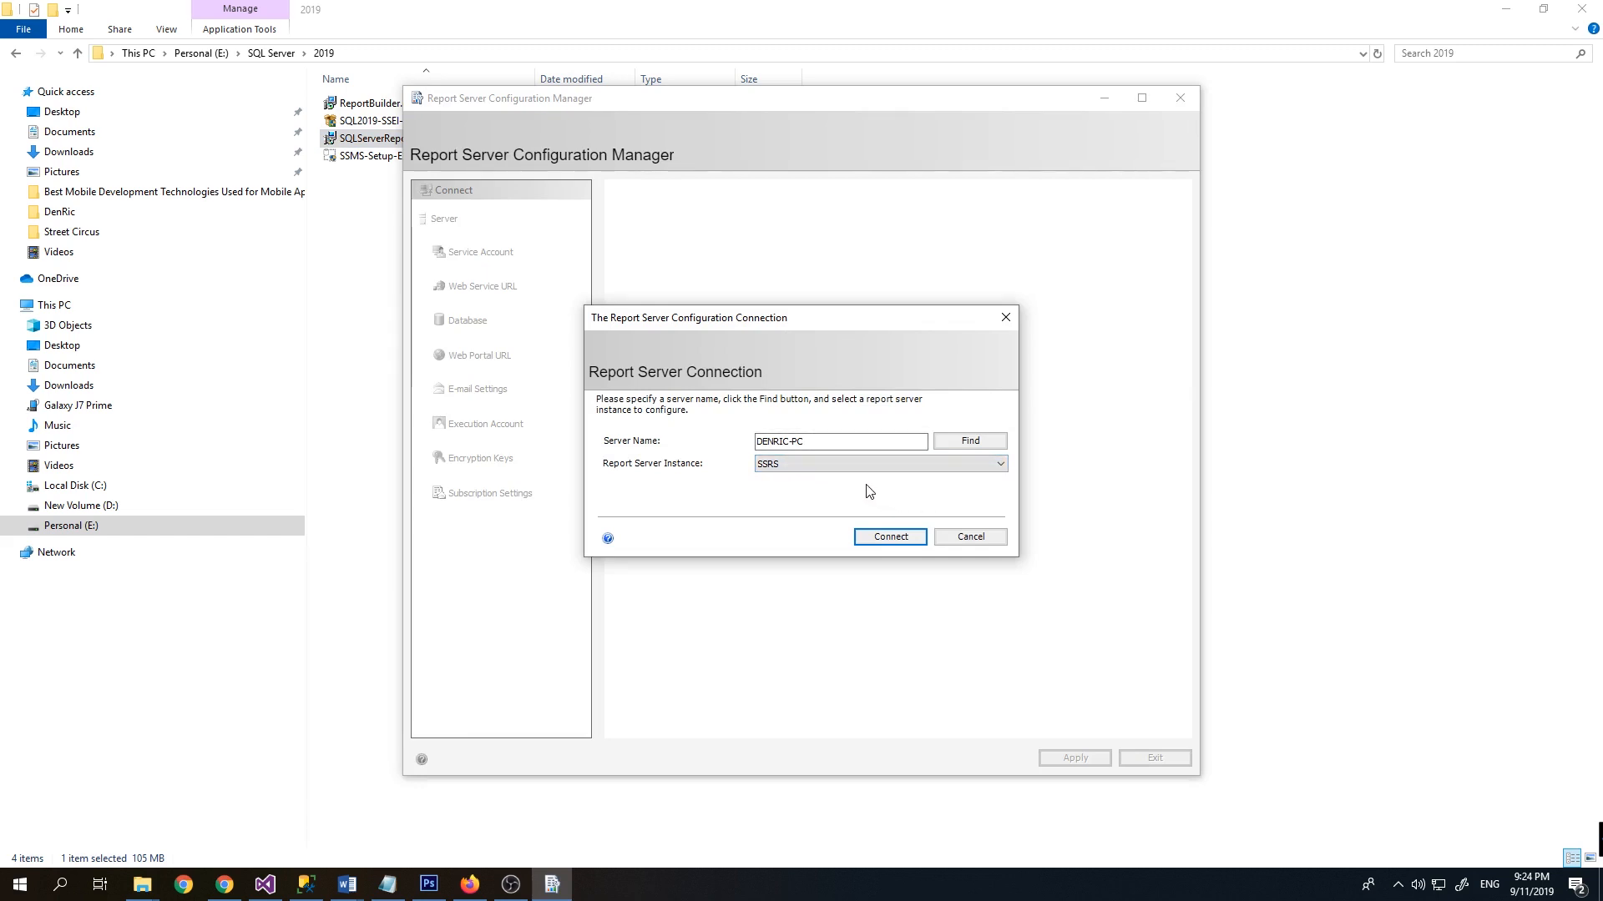
pyautogui.click(884, 464)
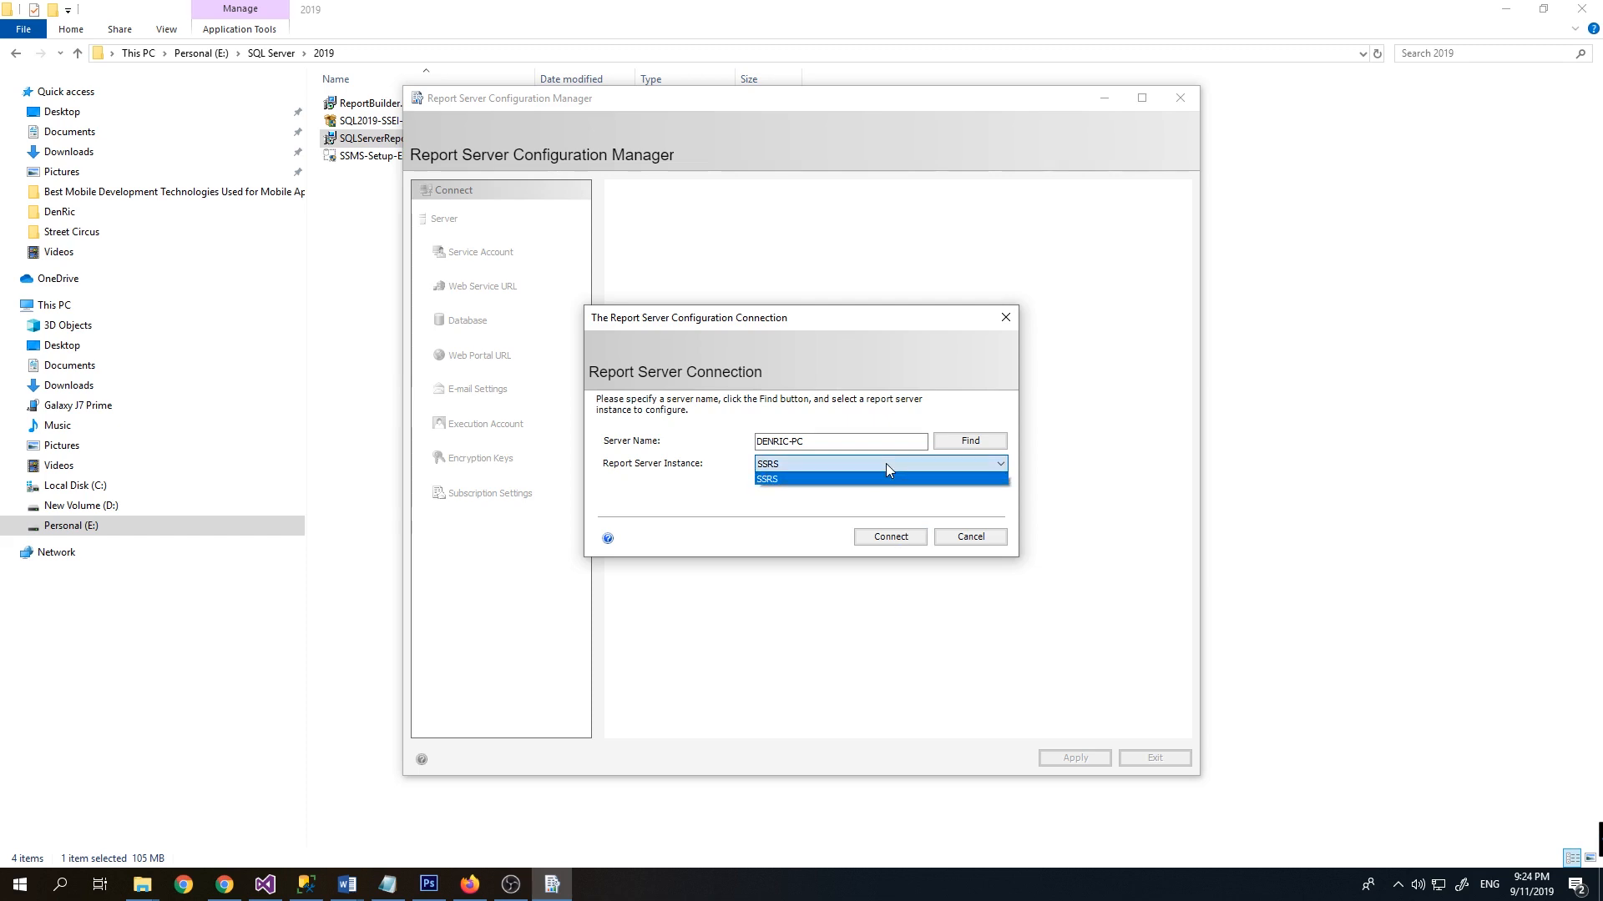
pyautogui.click(884, 478)
pyautogui.click(891, 537)
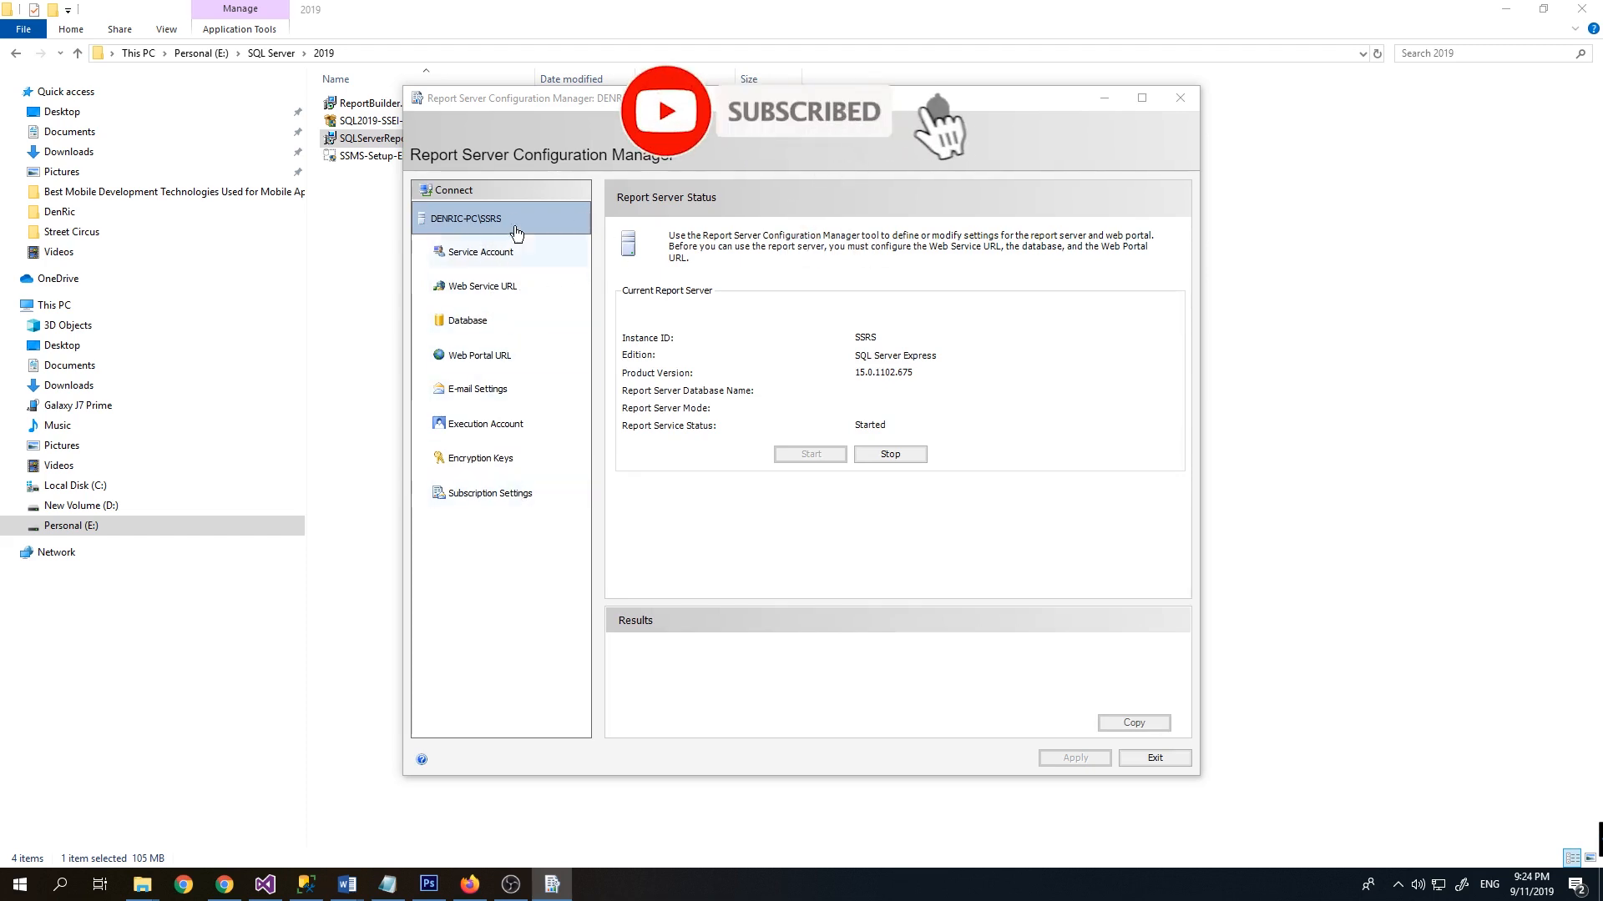
# Step: Set the report server's service account to the built-in Network Service account and apply it
pyautogui.click(518, 263)
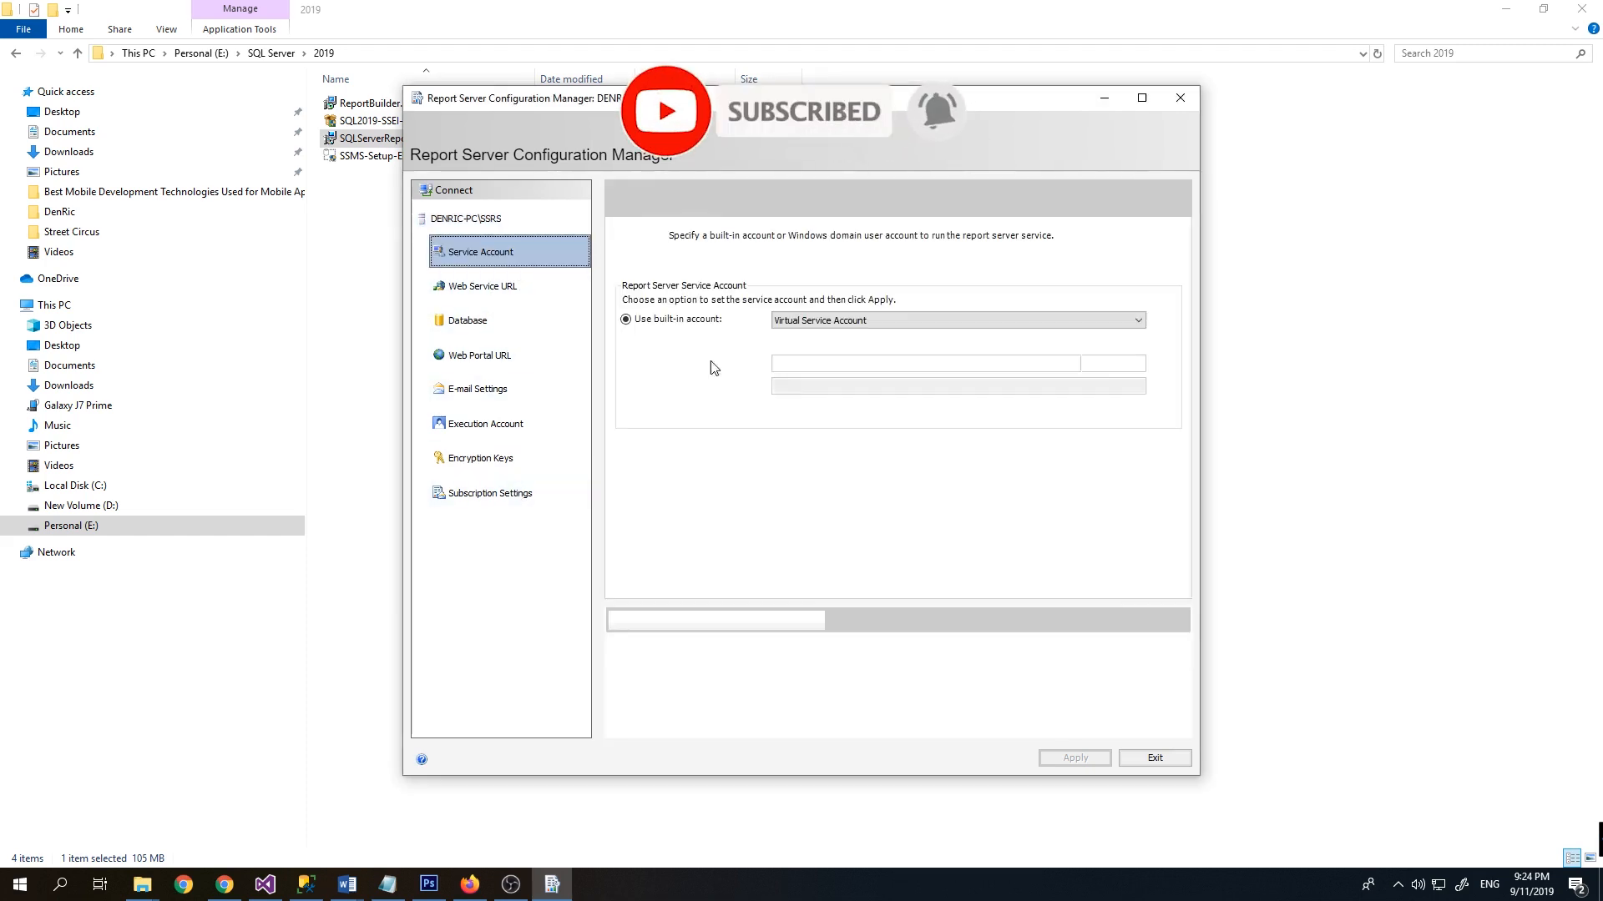
pyautogui.click(993, 324)
pyautogui.click(993, 335)
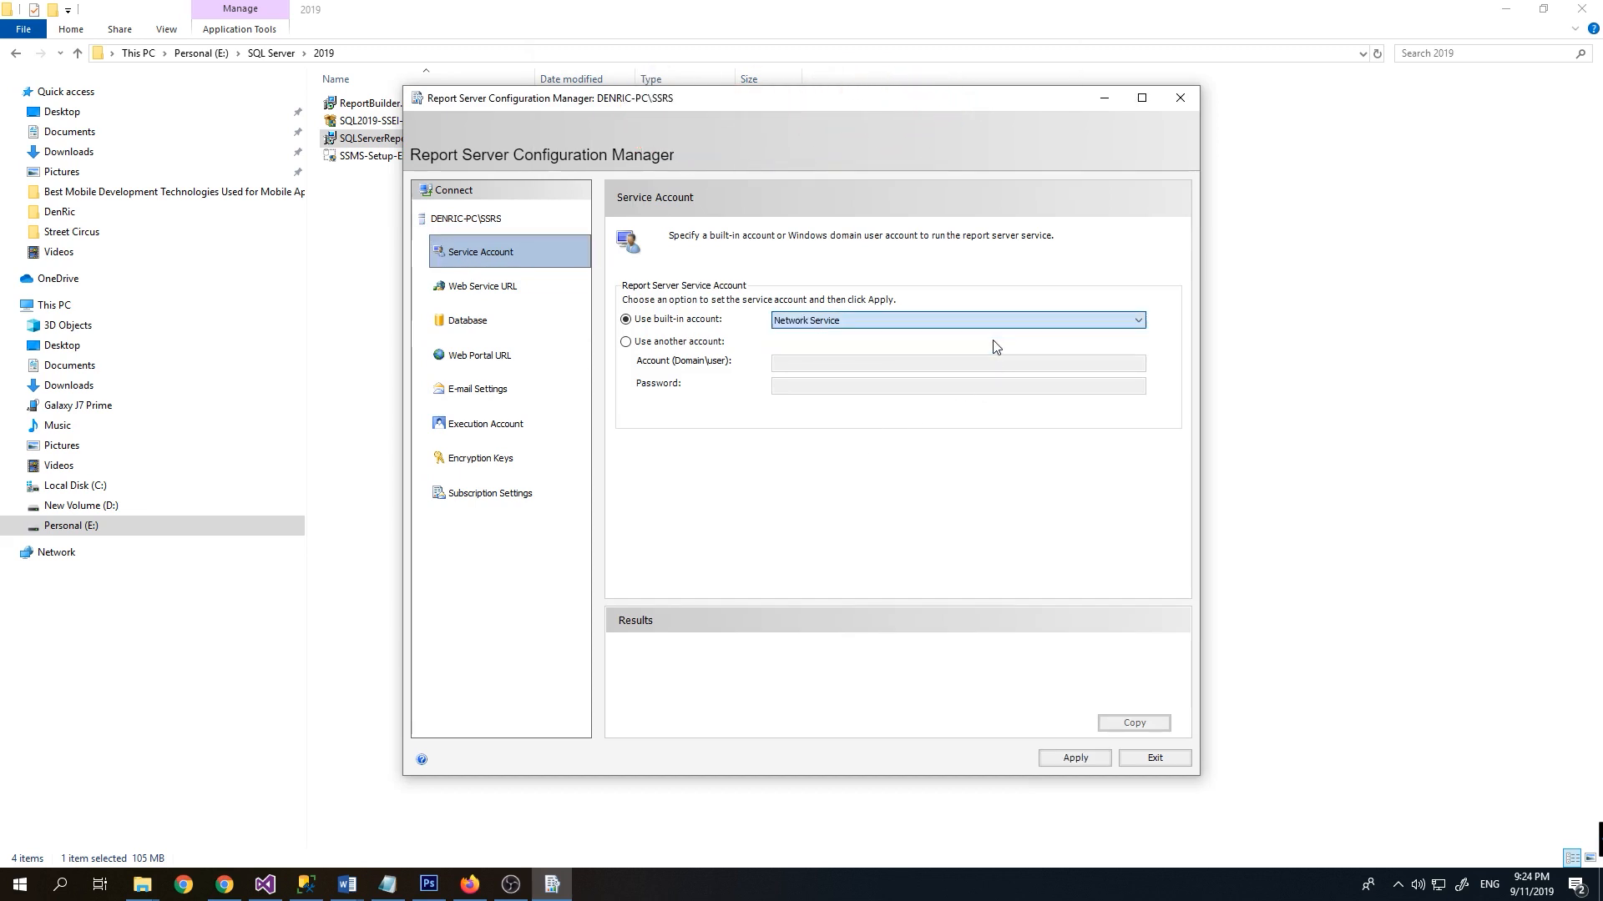
pyautogui.click(1075, 760)
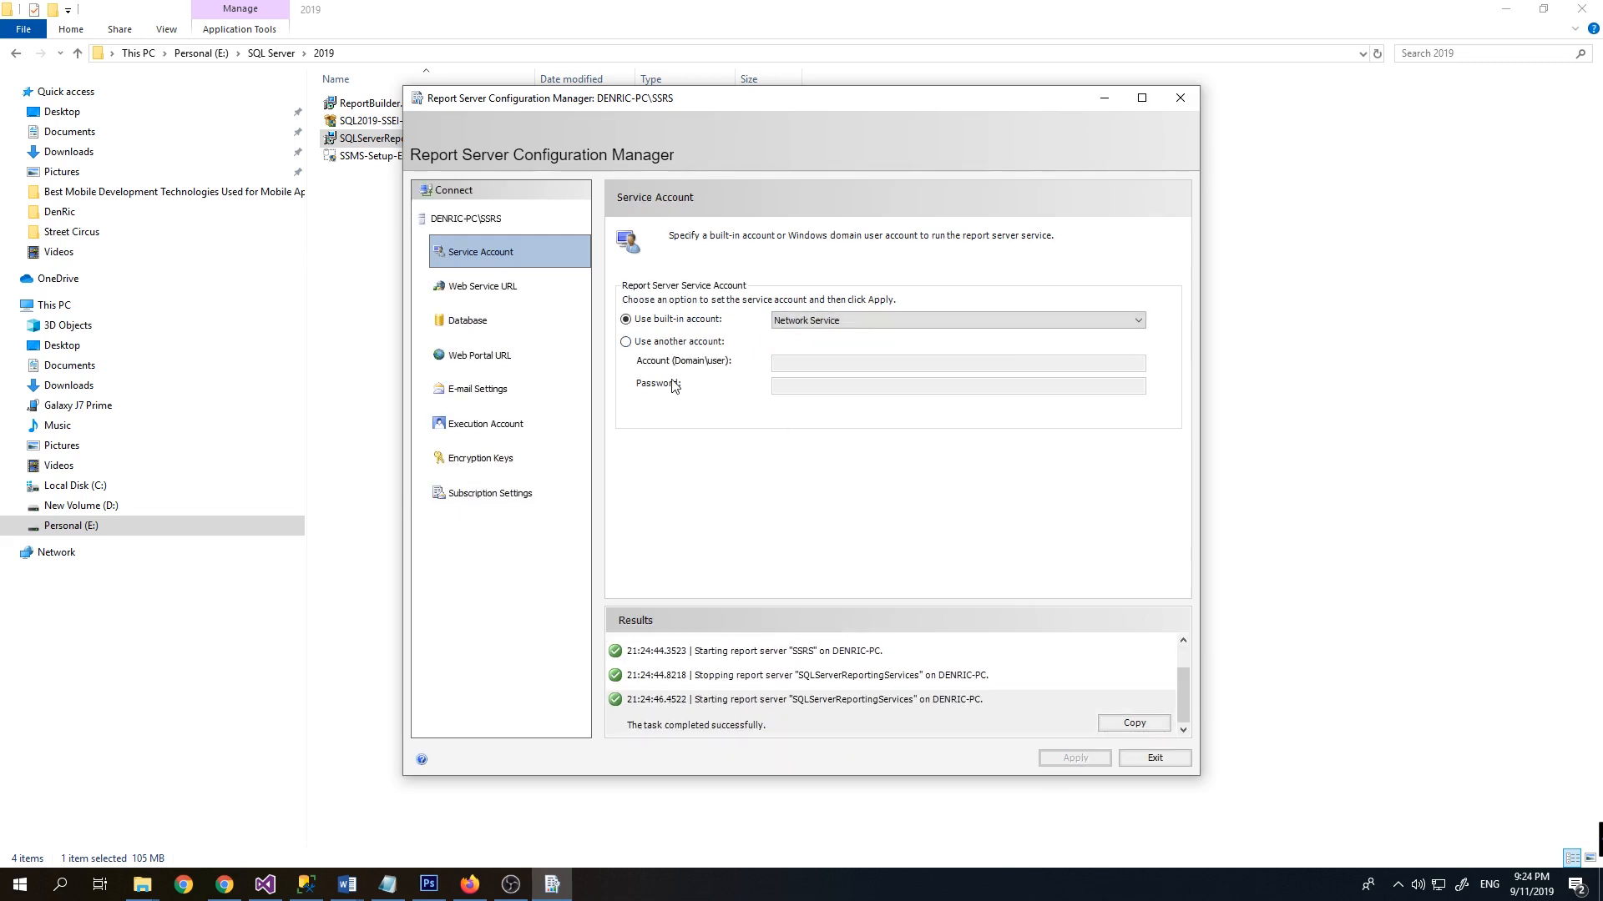
# Step: Set the Web Service URL's virtual directory to ReportServer2019 and apply the configuration
pyautogui.click(494, 276)
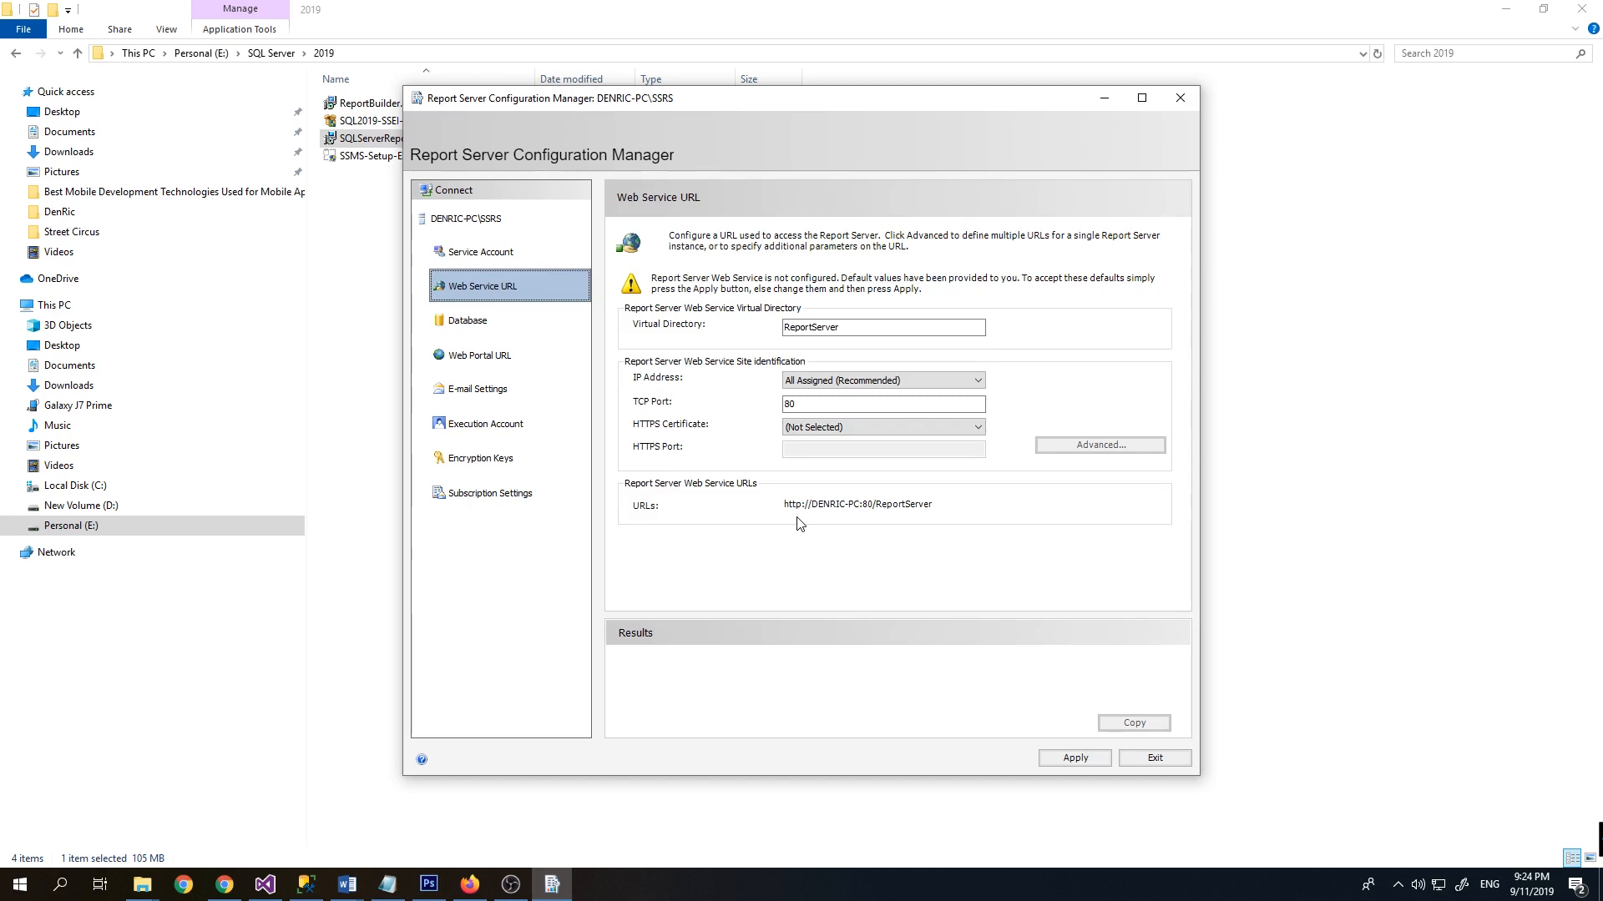
pyautogui.click(880, 328)
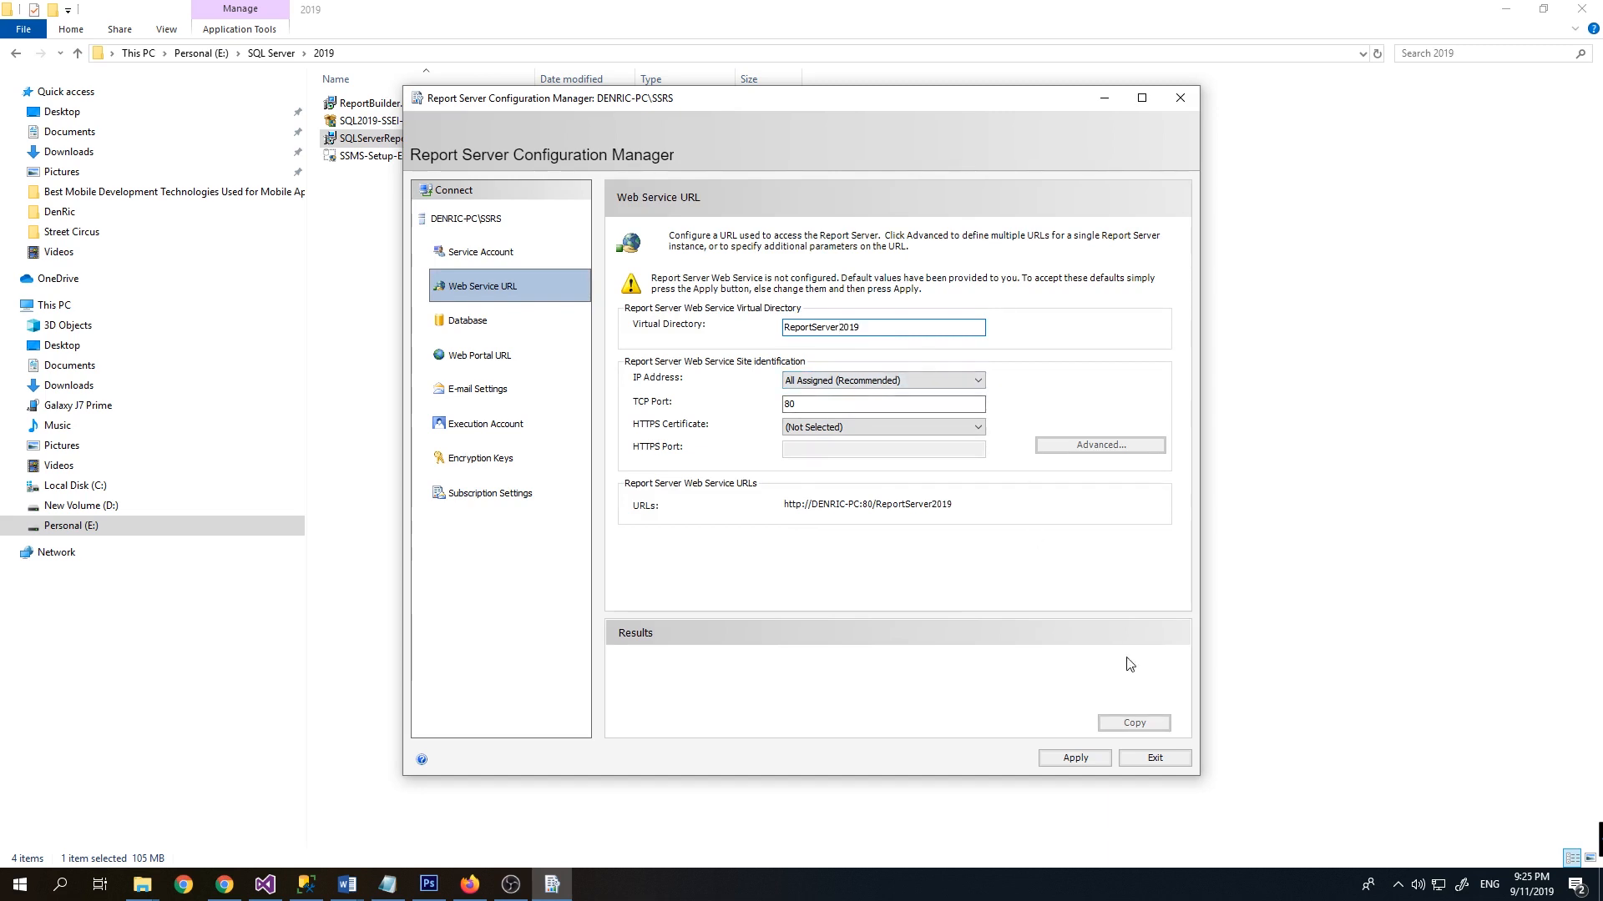
pyautogui.click(1064, 760)
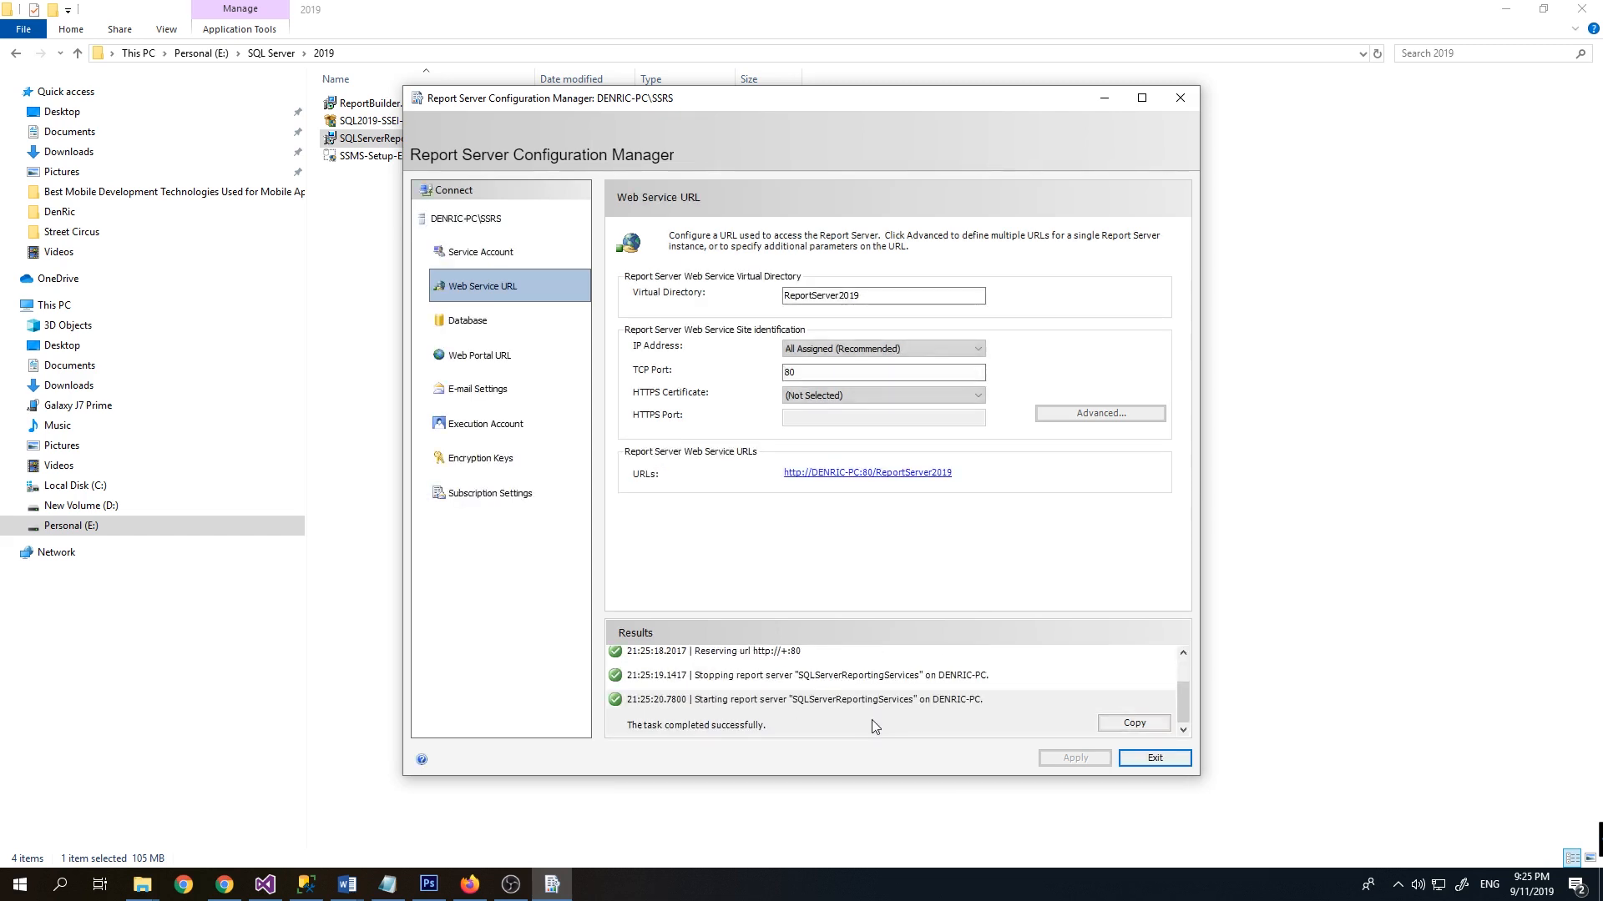
# Step: Open the report server database settings, and examine the existing databases and system databases in SQL Server Management Studio
pyautogui.click(510, 334)
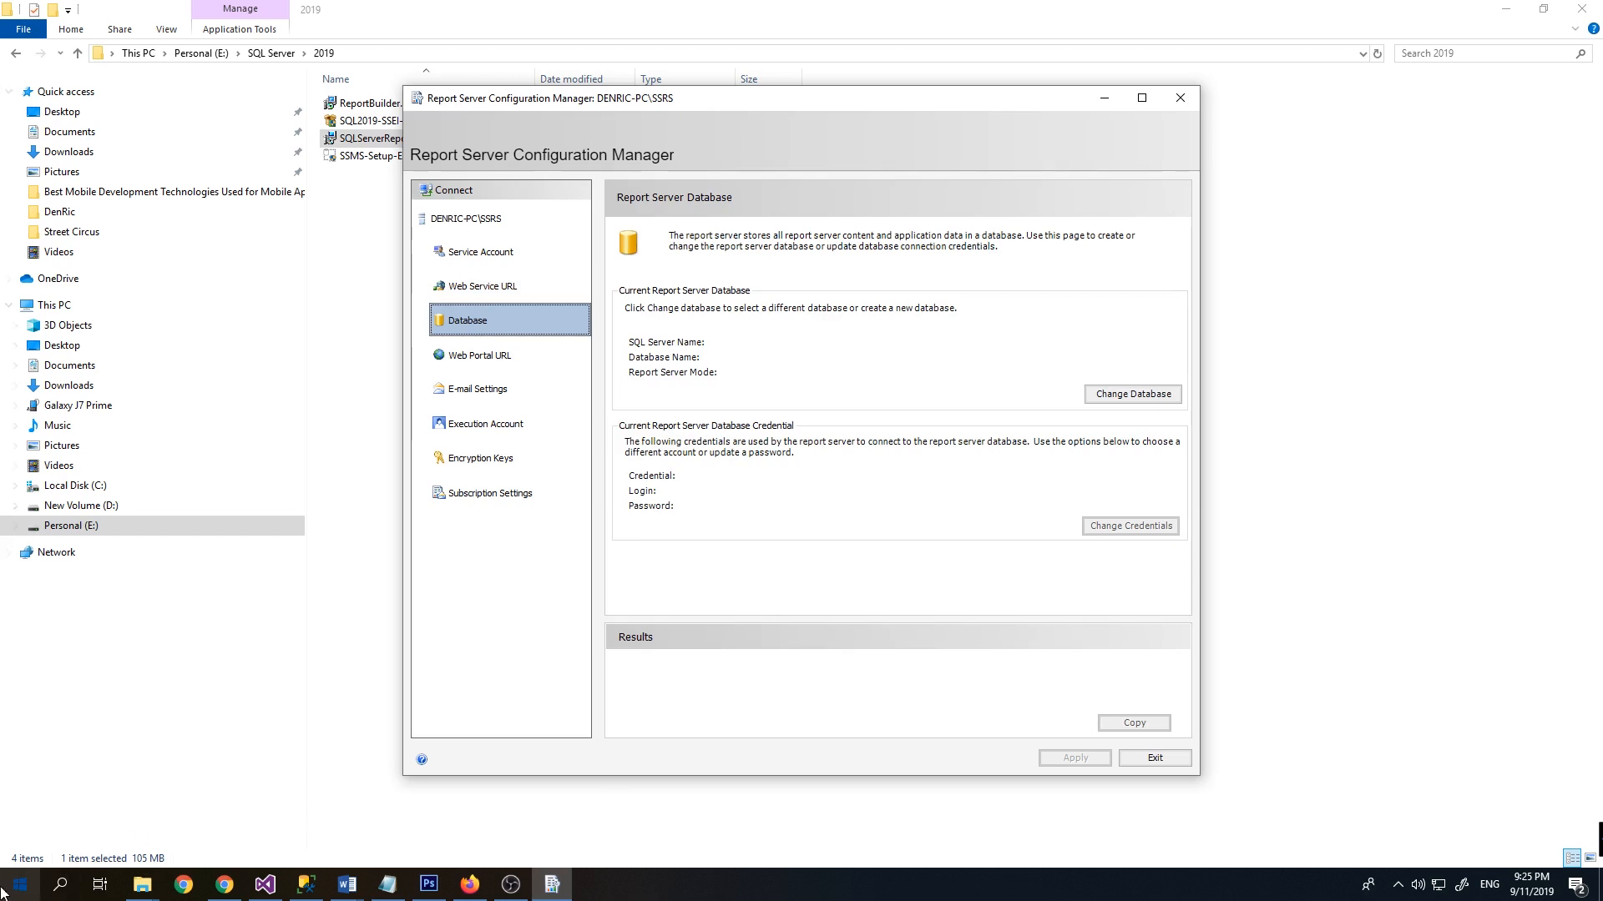
pyautogui.moveTo(309, 885)
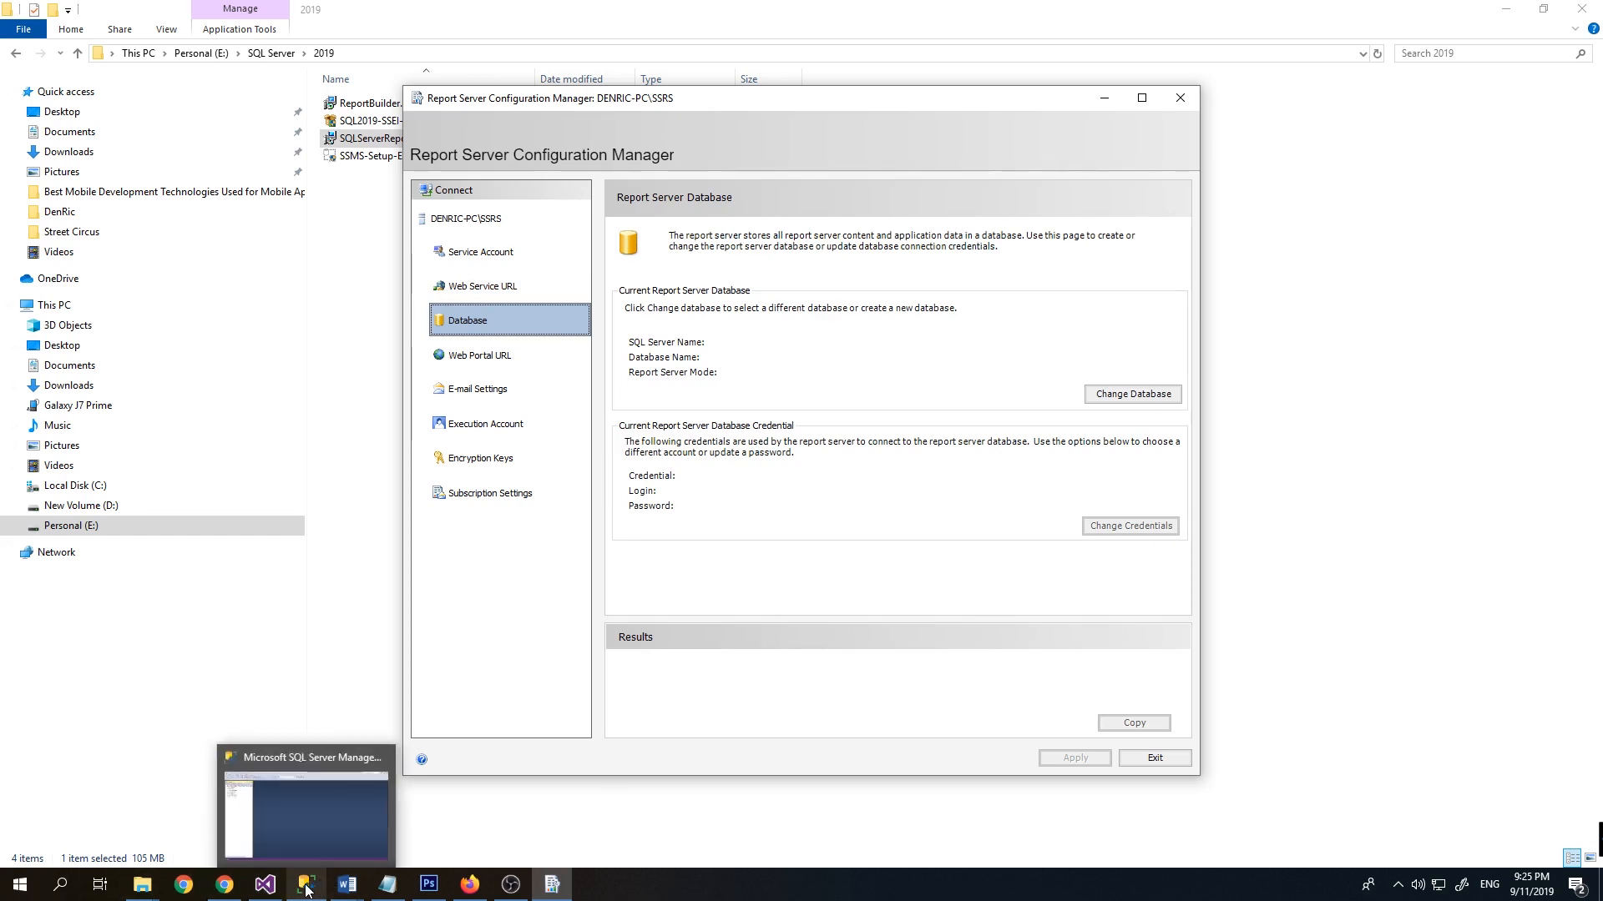
pyautogui.click(368, 833)
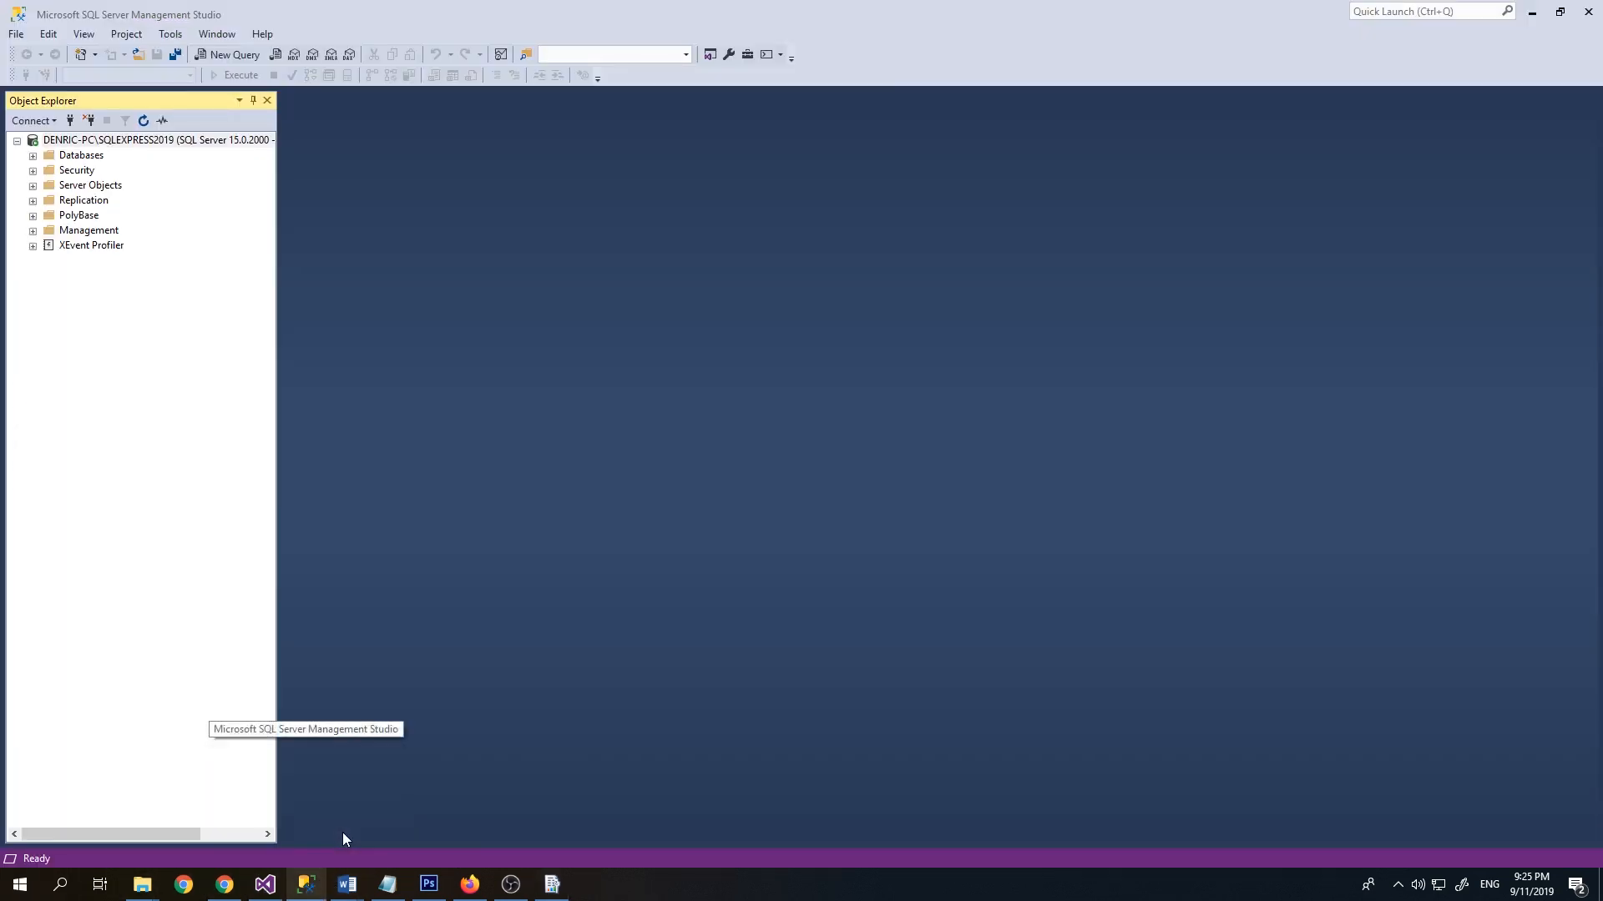
pyautogui.doubleClick(83, 157)
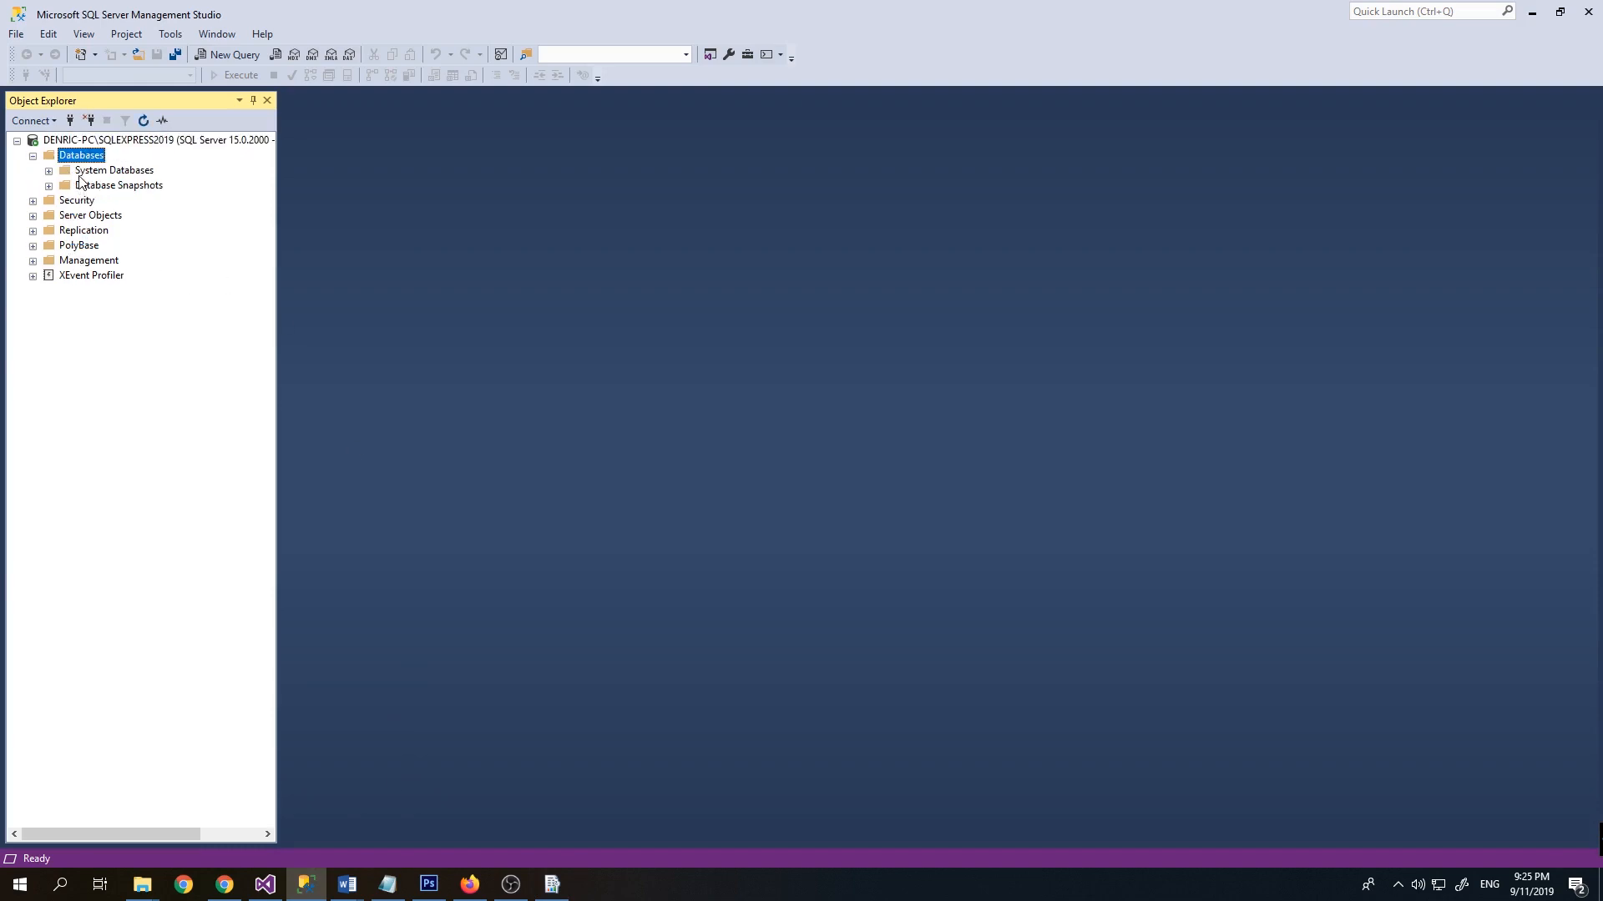
pyautogui.doubleClick(80, 174)
pyautogui.click(81, 247)
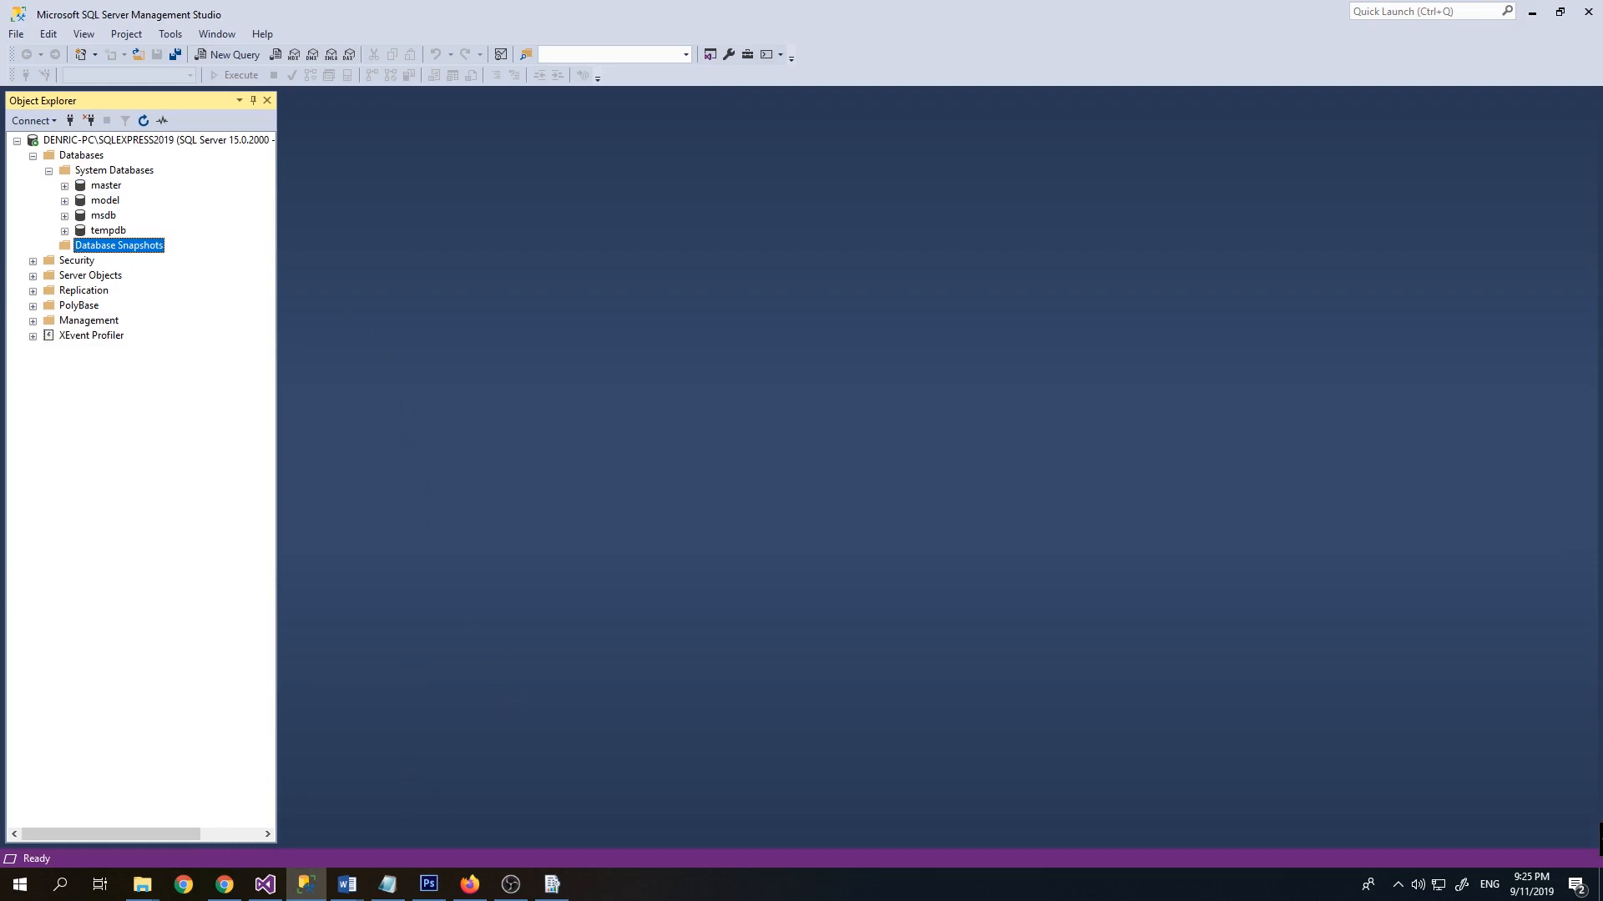
# Step: Switch back to Report Server Configuration Manager and start a database change with the option to create a new report server database
pyautogui.click(559, 891)
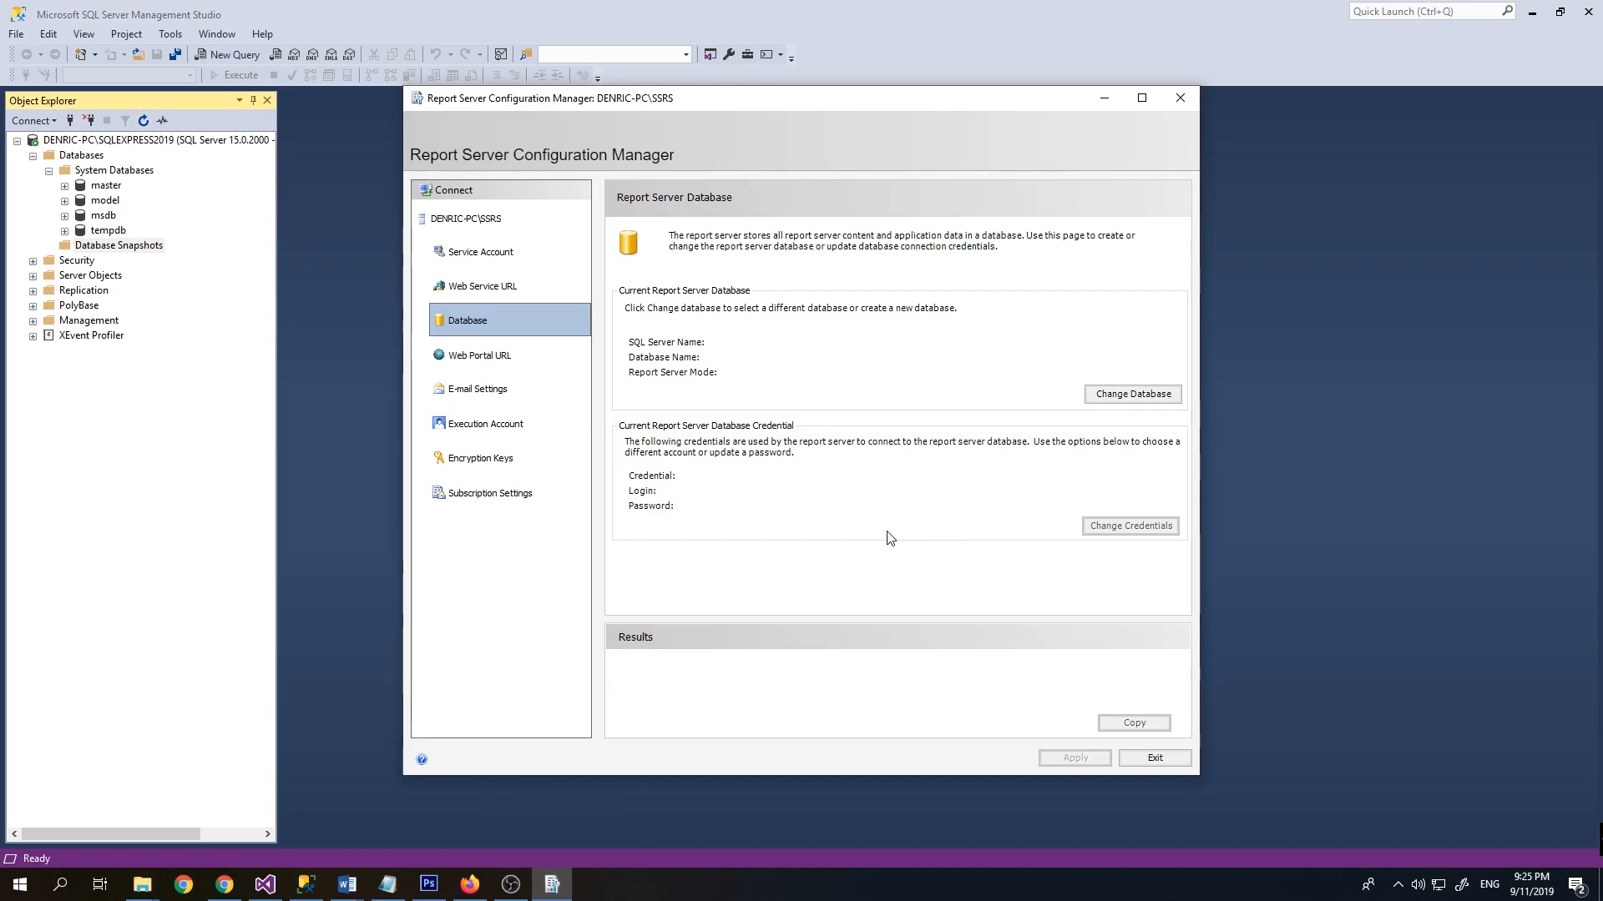
pyautogui.click(1138, 399)
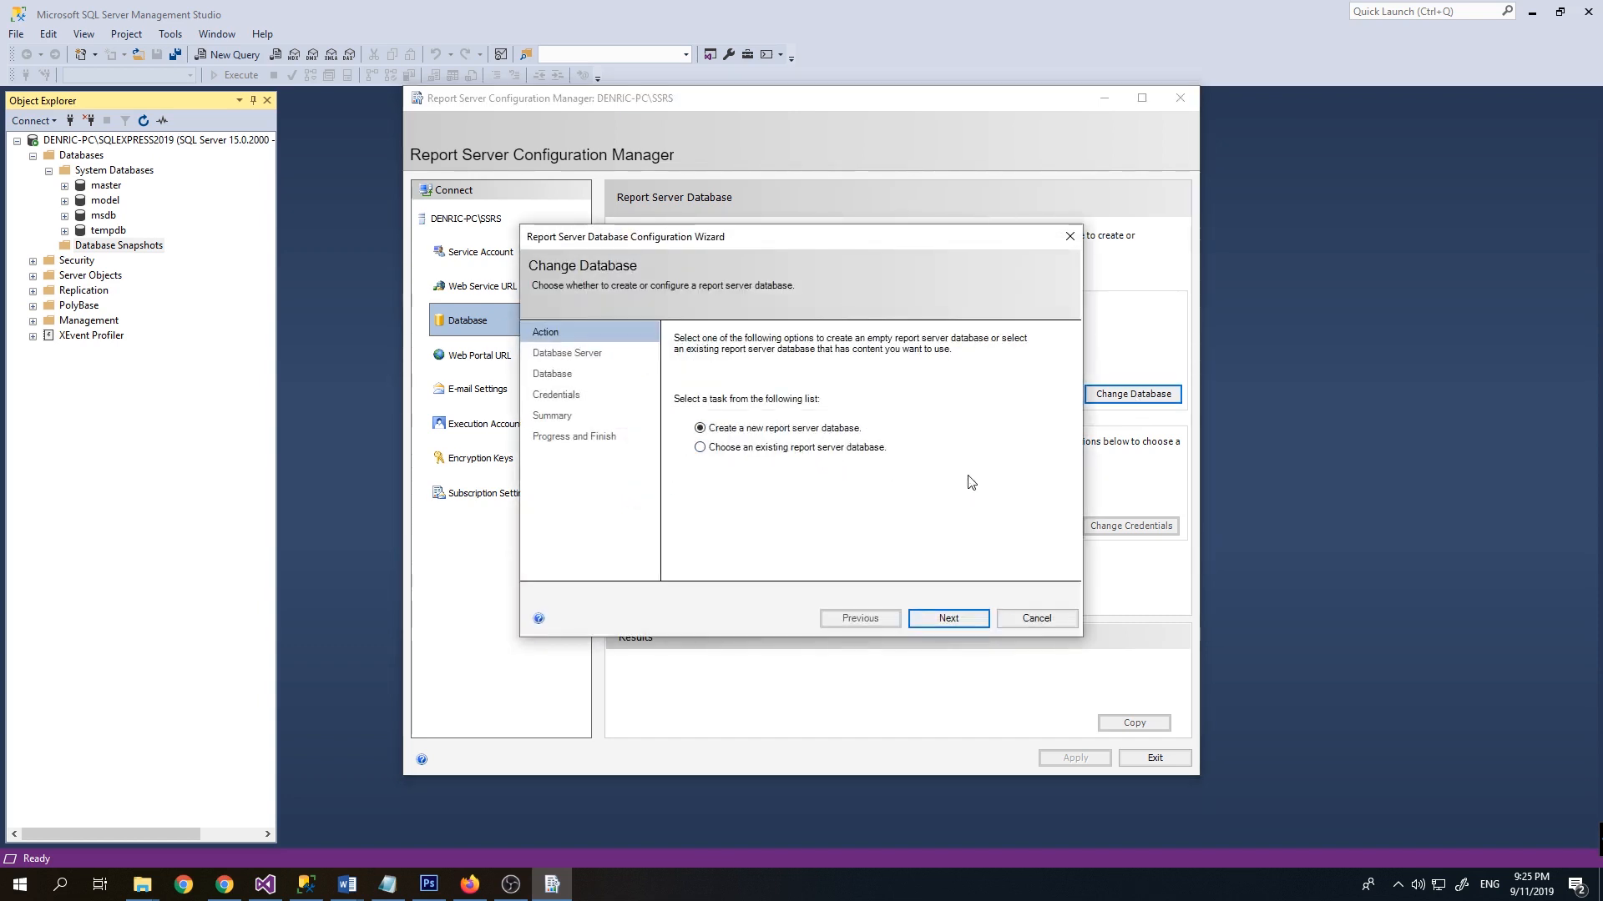
pyautogui.click(939, 618)
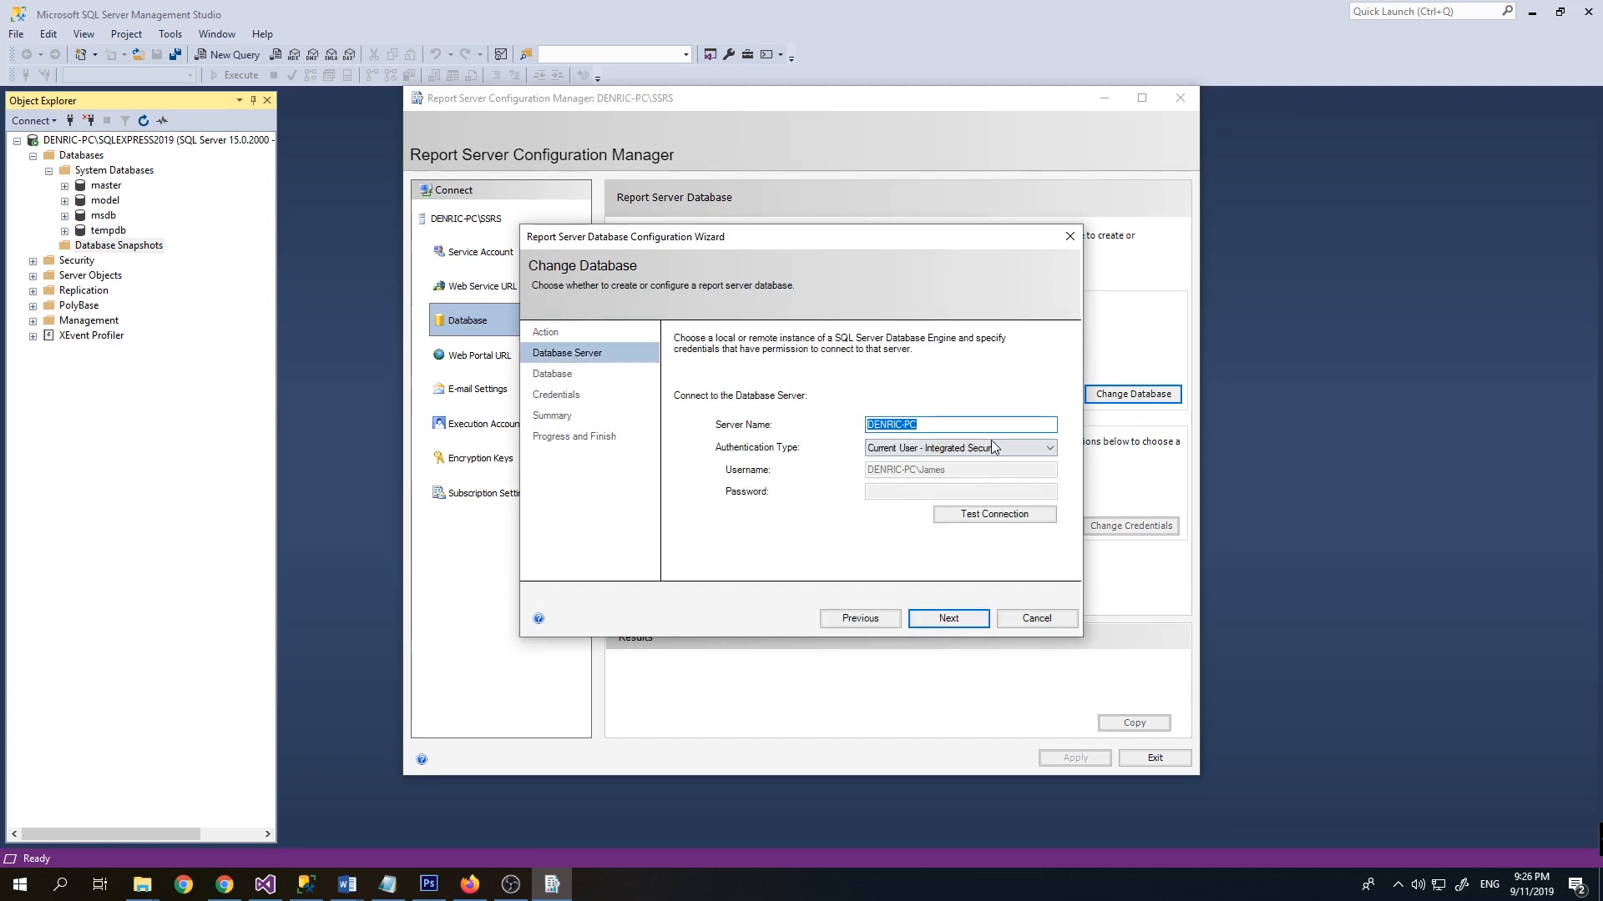
# Step: Set the database server name to DENRIC-PC\SQLEXPRESS2019, test the connection and continue to the database naming page
pyautogui.click(1021, 429)
pyautogui.write('\\')
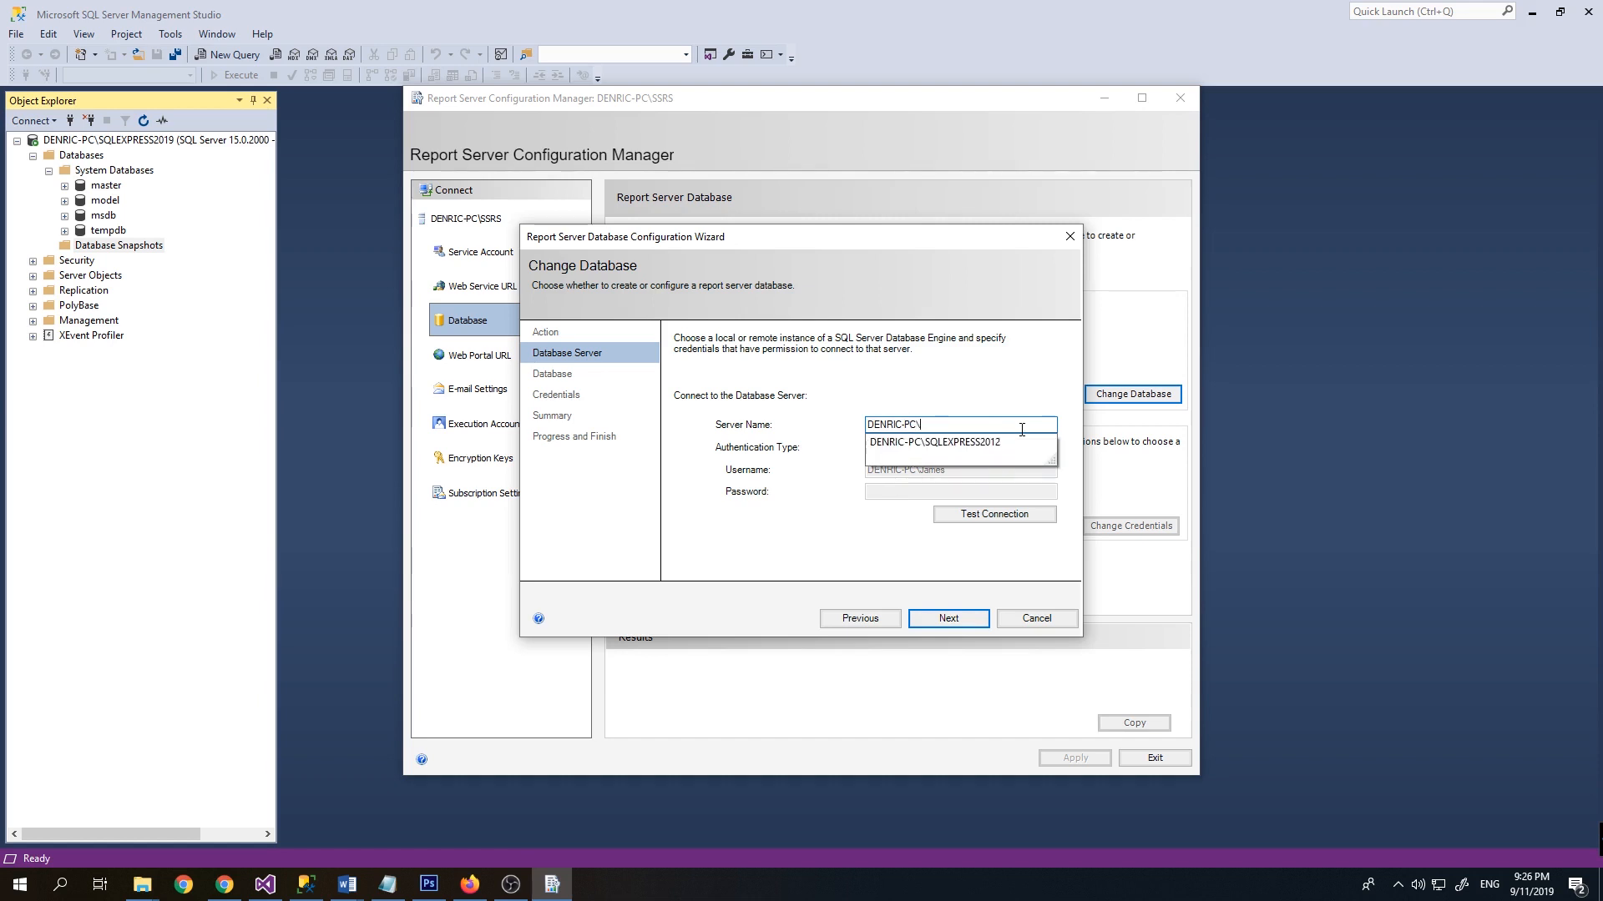
pyautogui.press('Down')
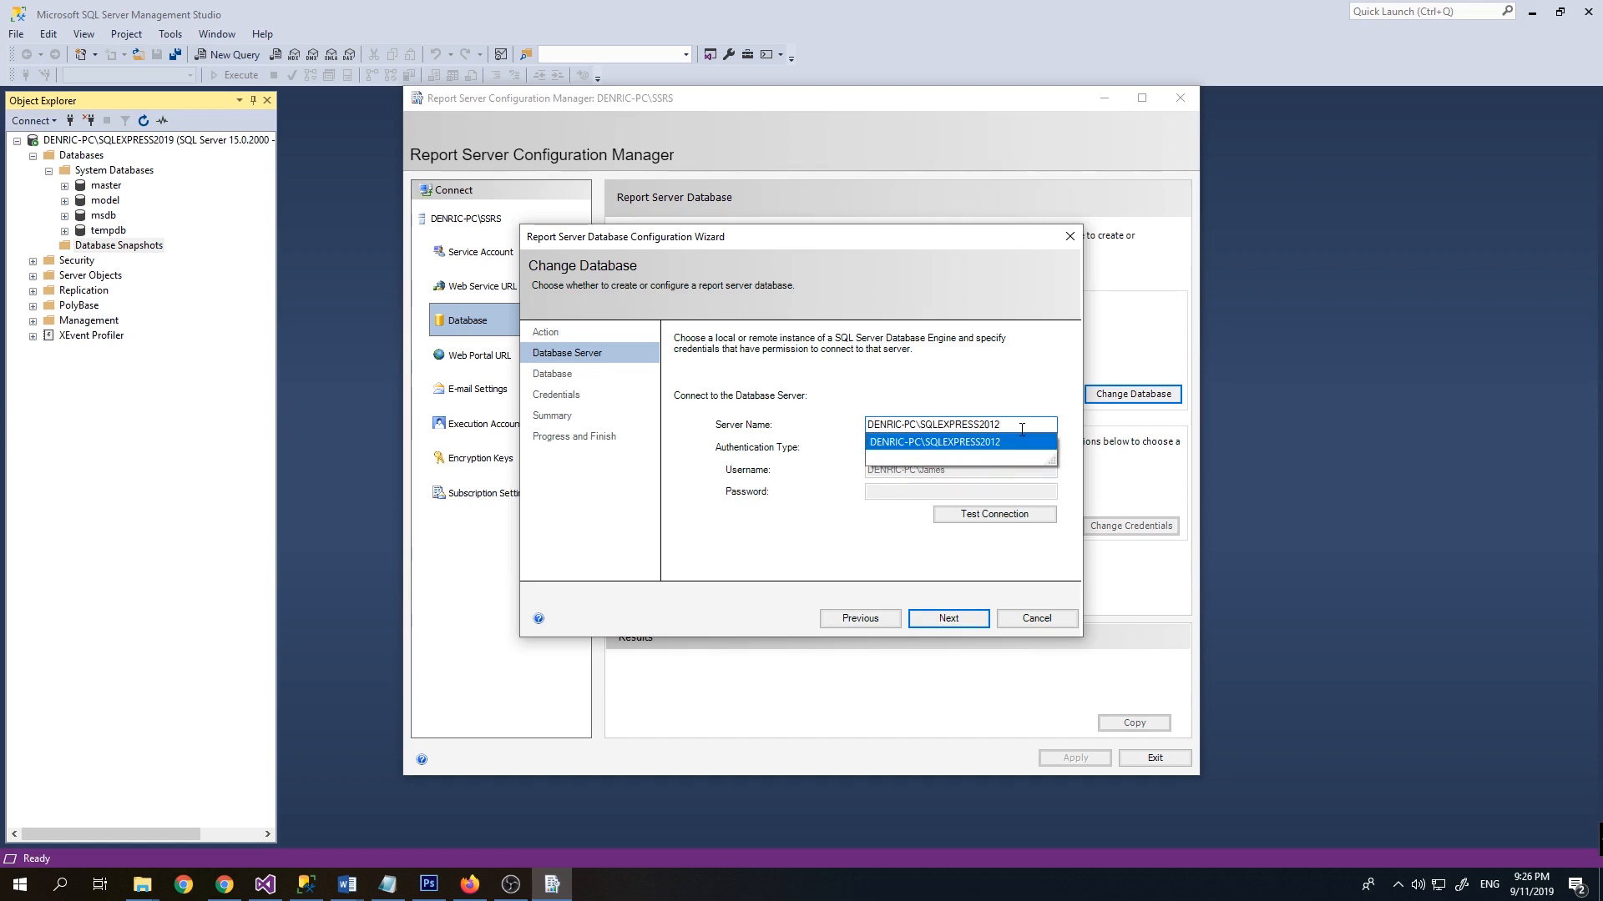
pyautogui.press('BackSpace')
pyautogui.write('9')
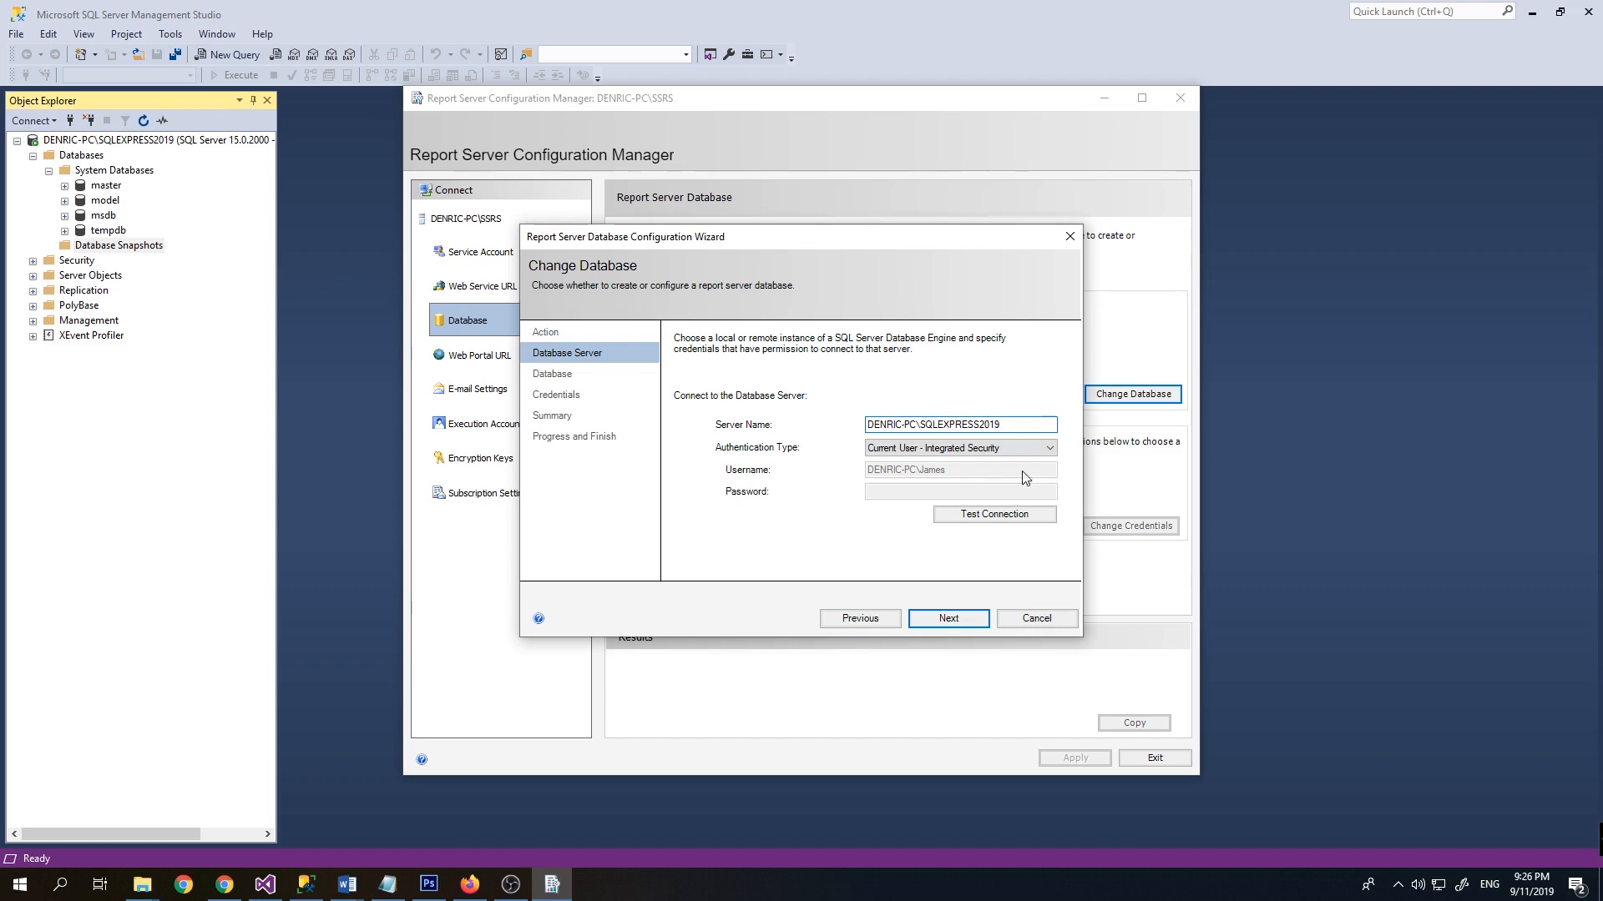
pyautogui.click(981, 517)
pyautogui.click(866, 501)
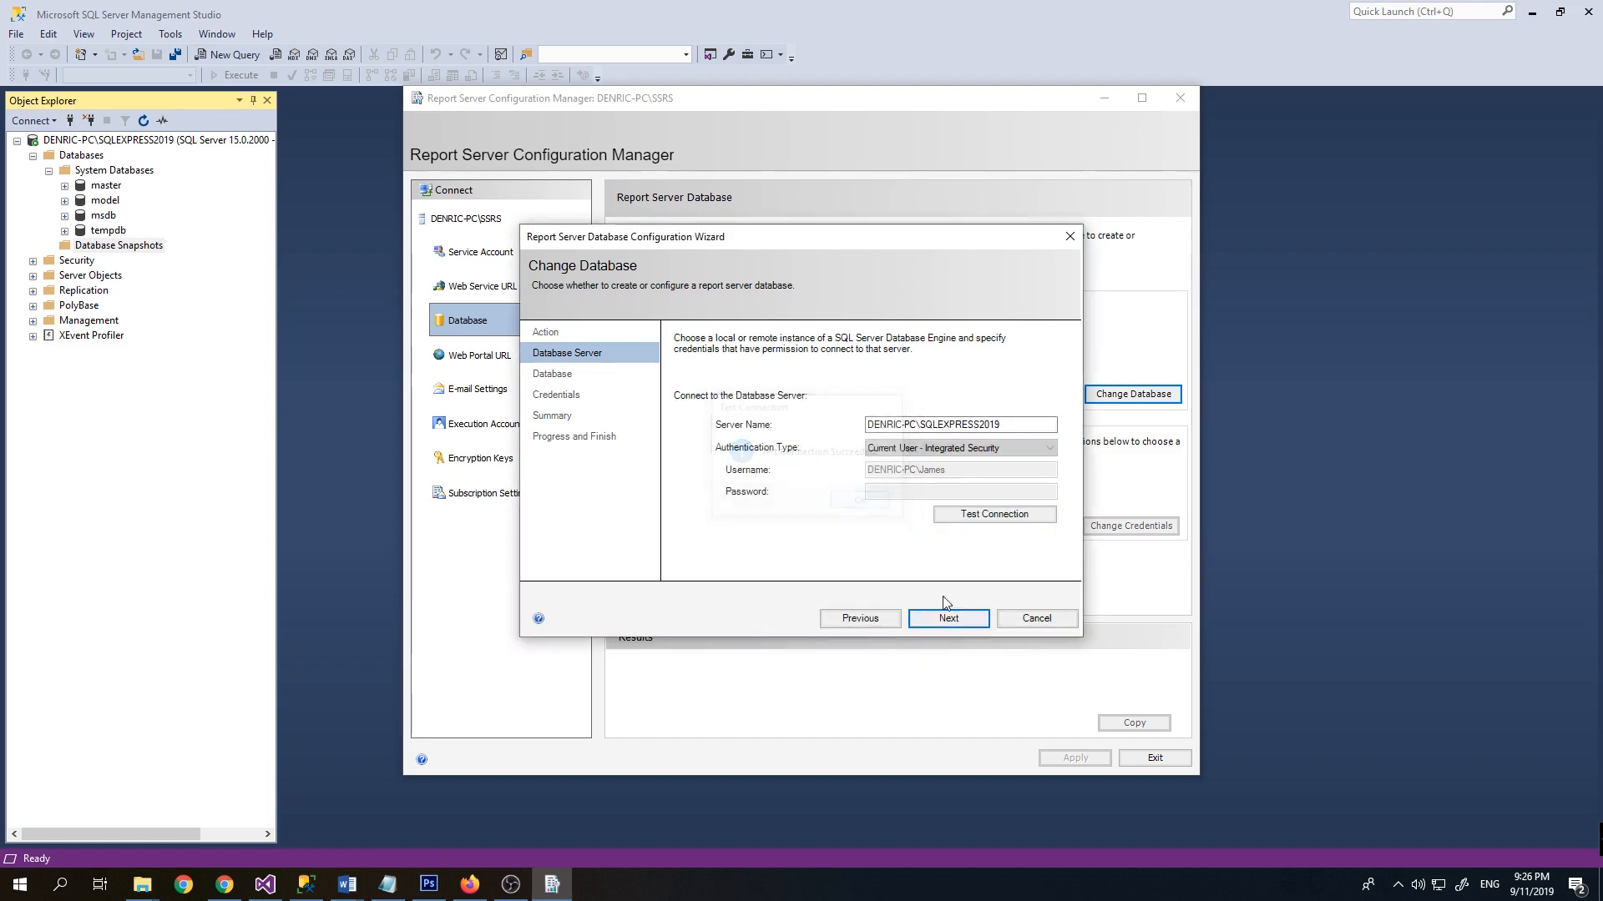
pyautogui.click(950, 619)
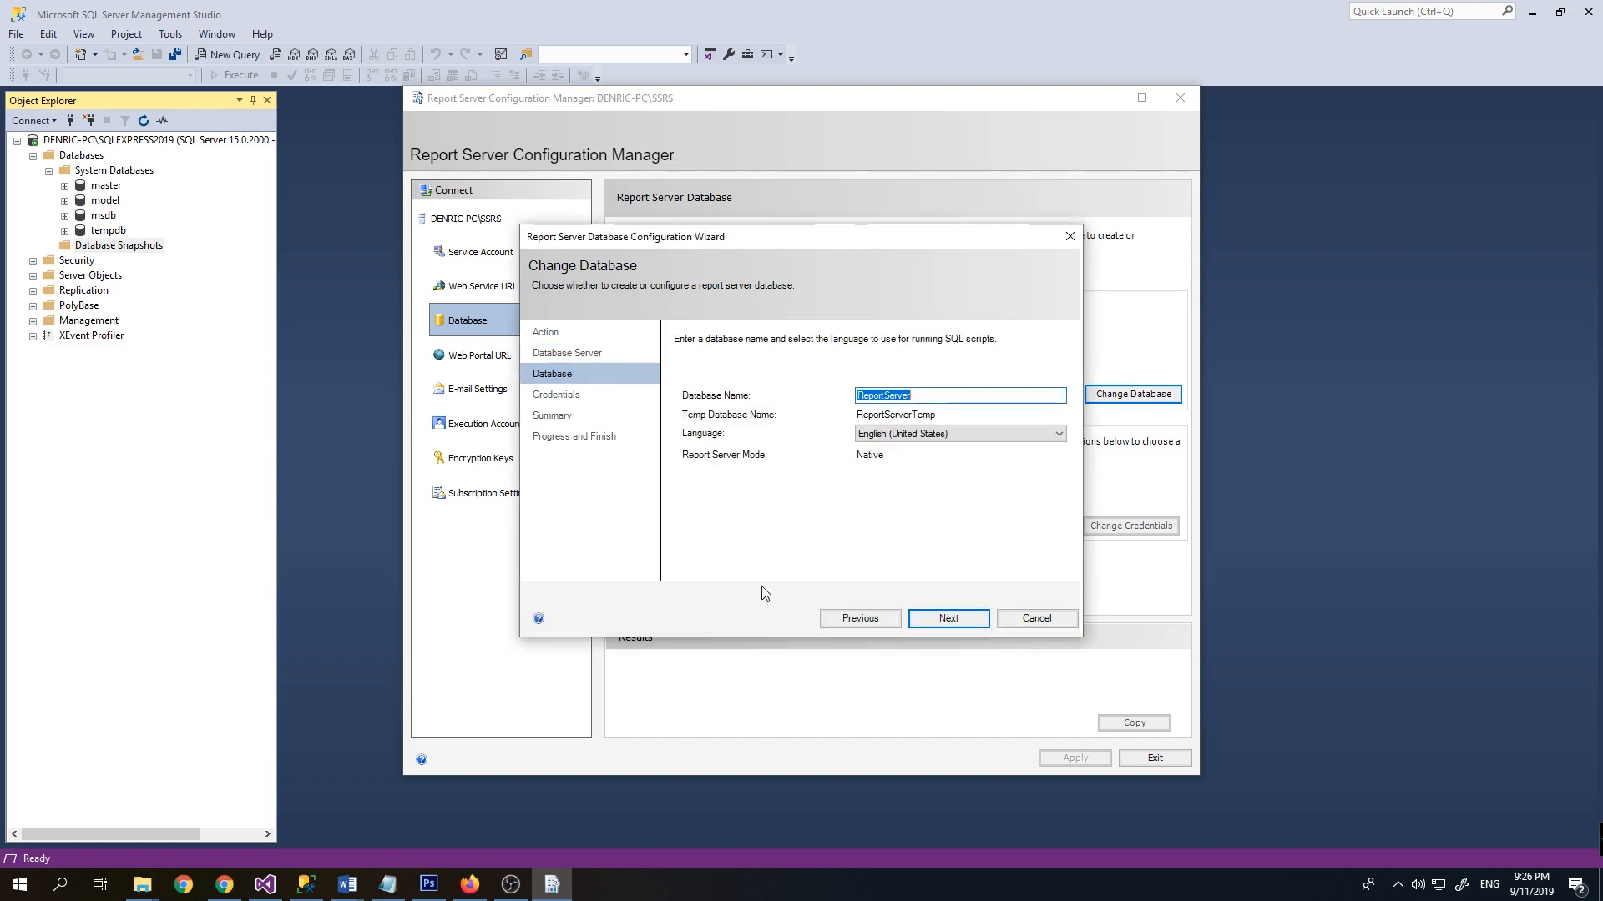
# Step: Create the report server database with the name ReportServer and Service Credentials authentication, and finish the wizard
pyautogui.click(985, 396)
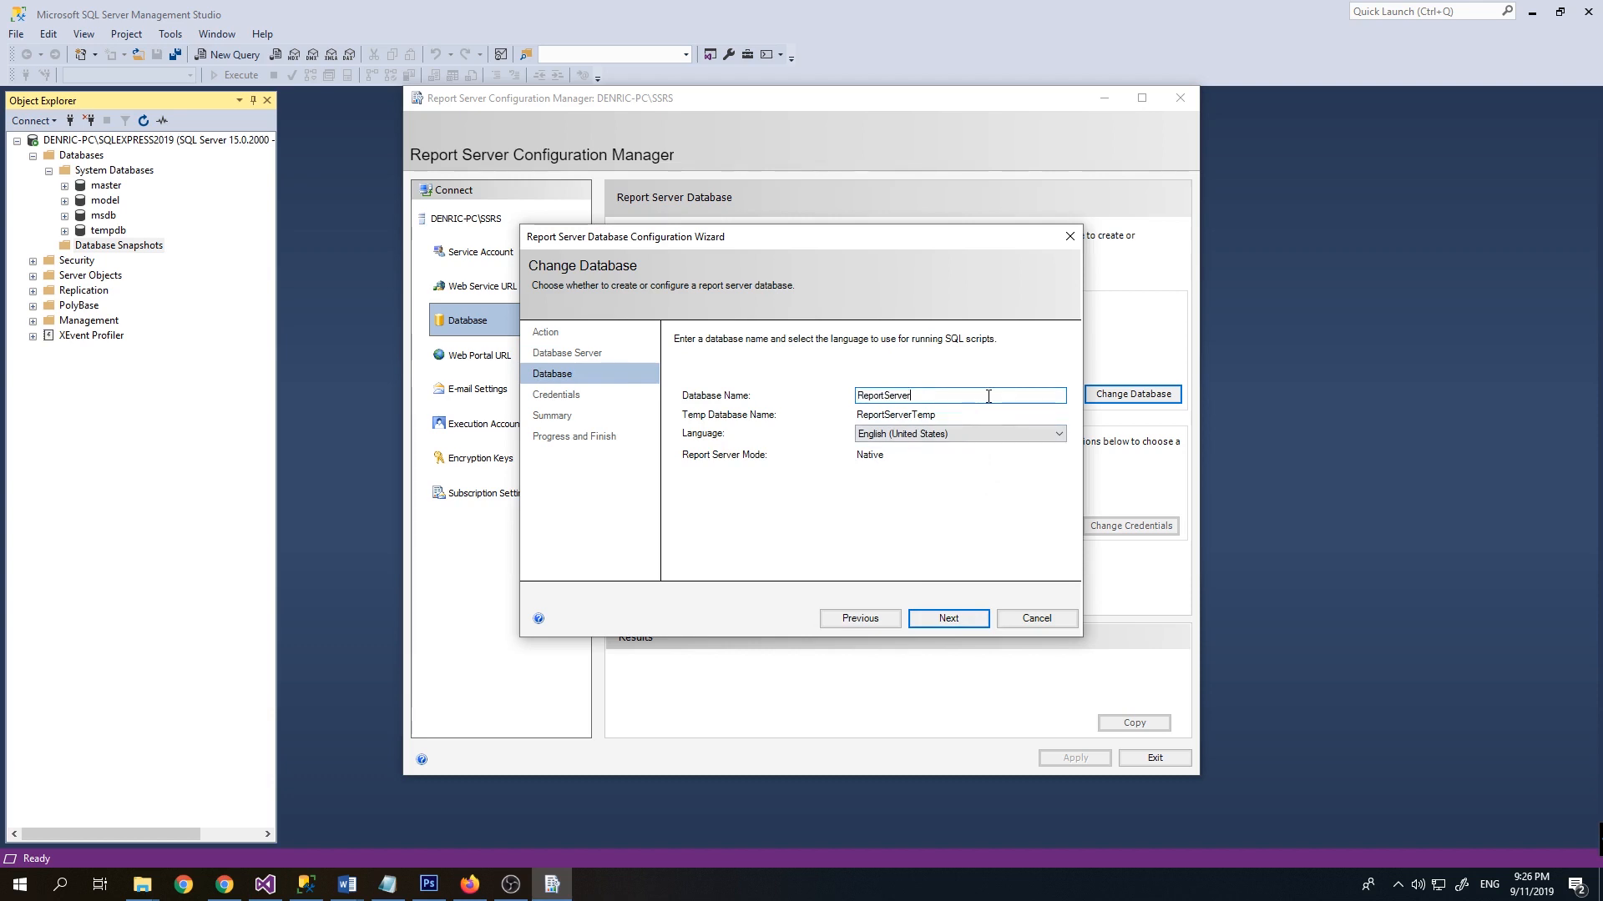
pyautogui.click(952, 616)
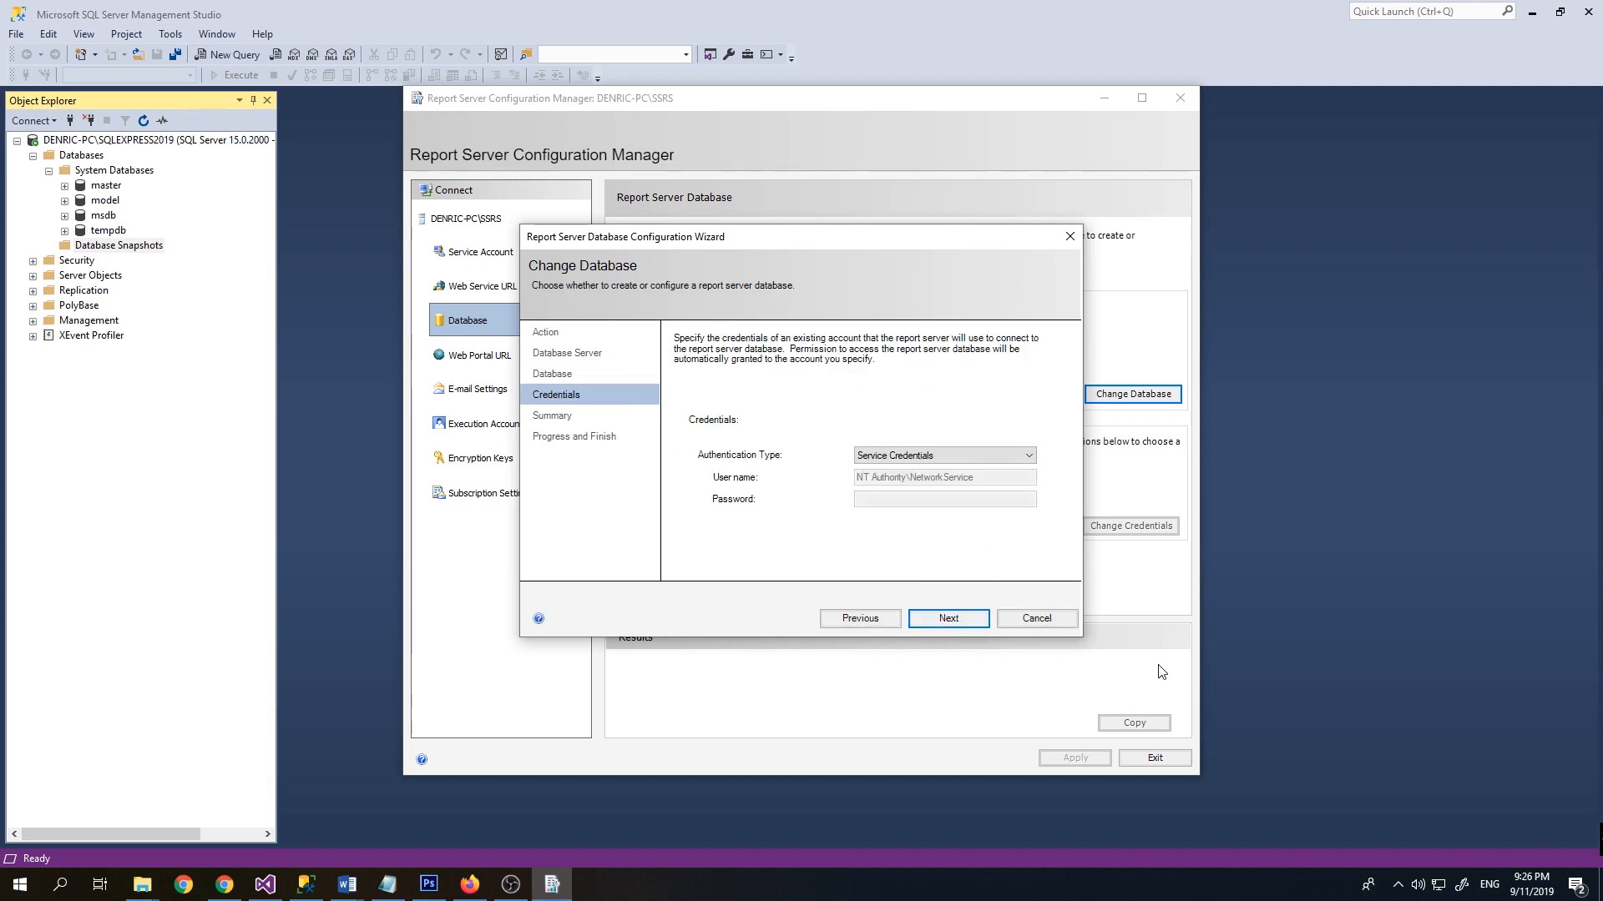
pyautogui.click(972, 618)
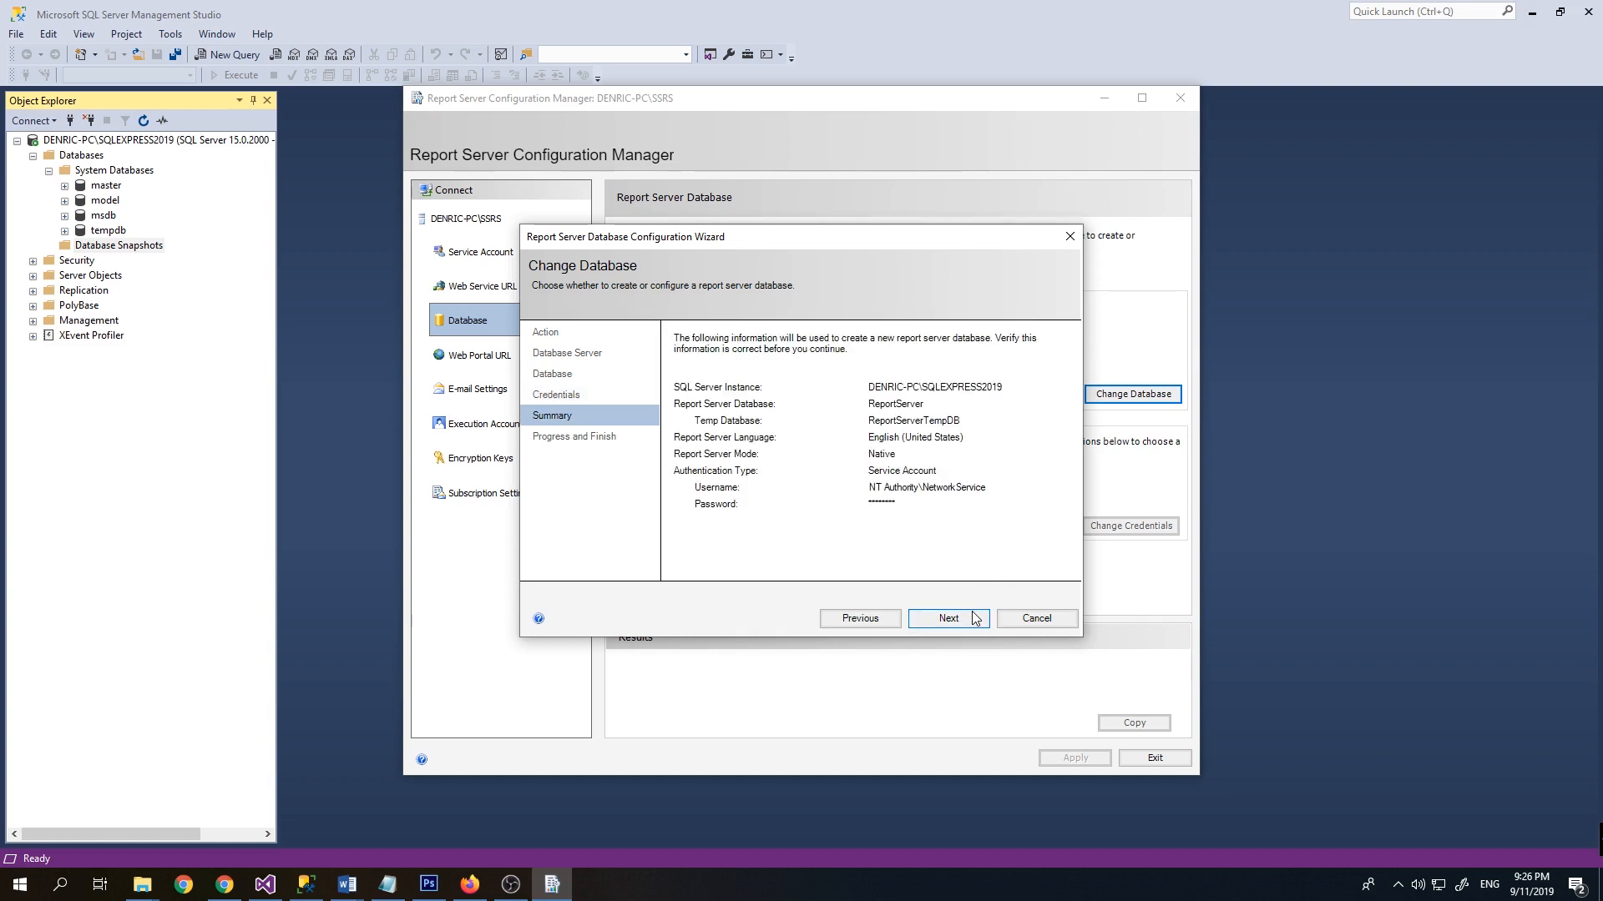
pyautogui.click(979, 621)
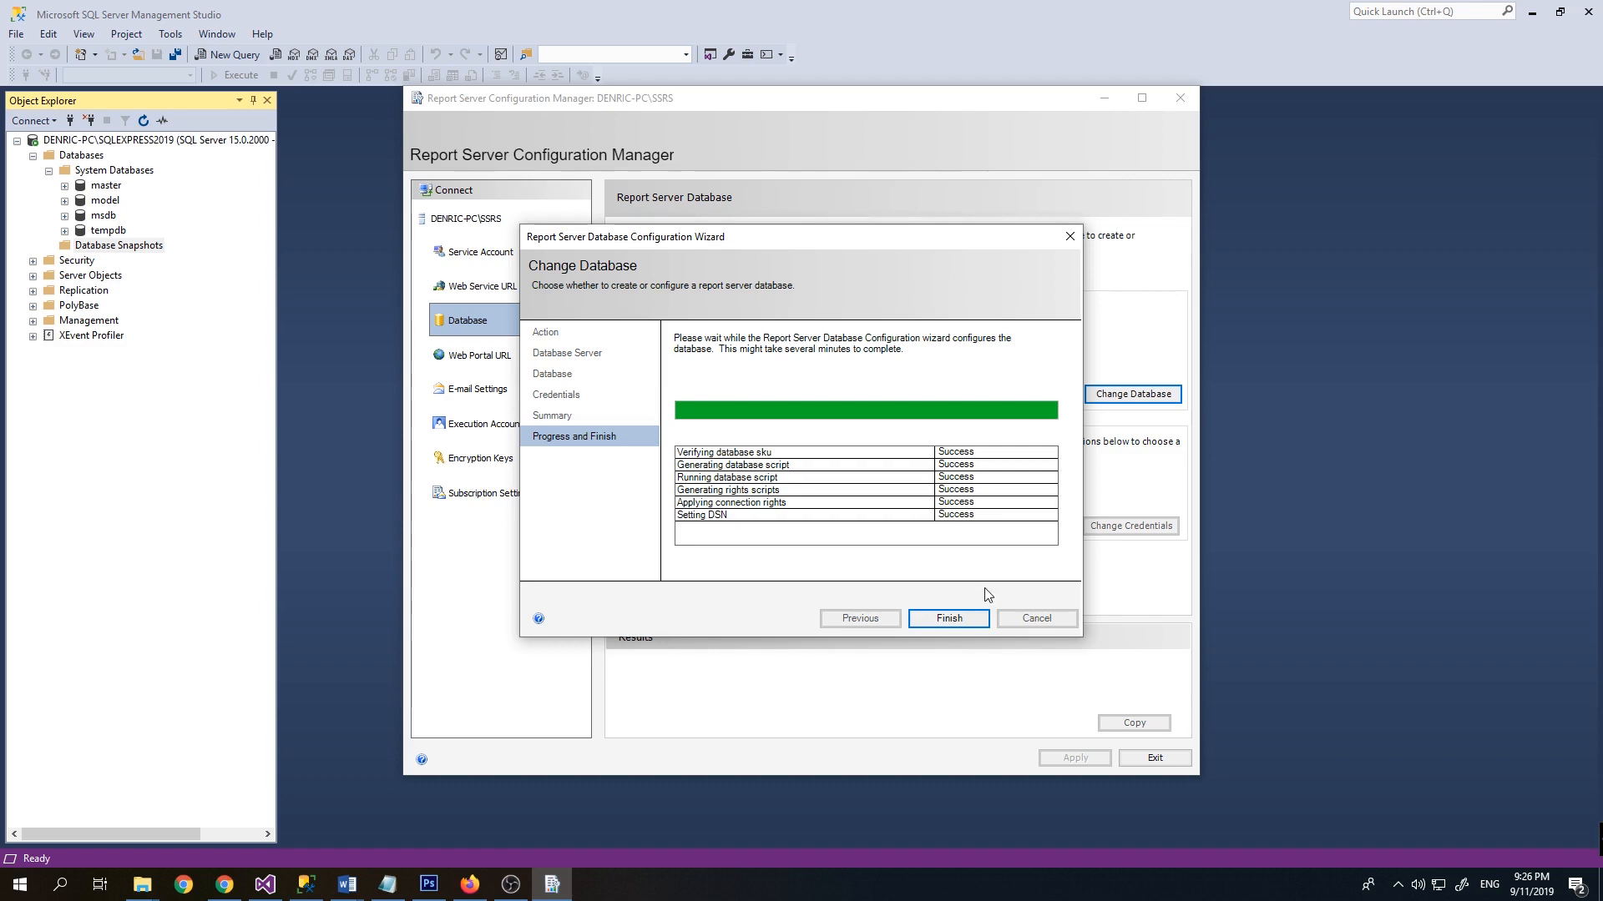
pyautogui.click(952, 618)
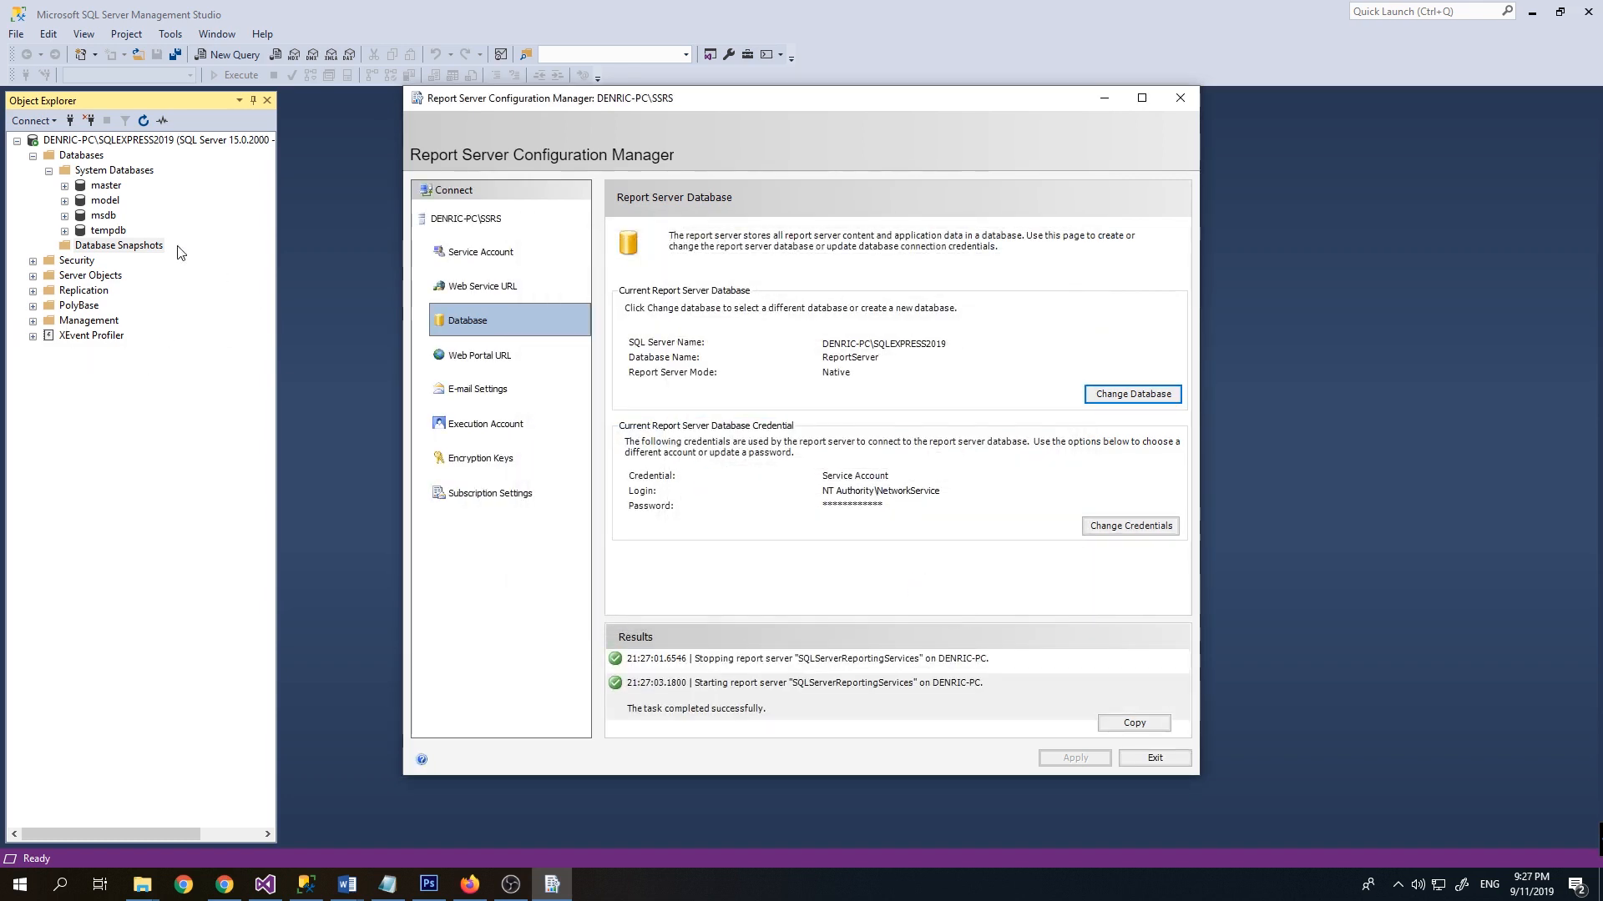
# Step: Switch to SQL Server Management Studio and refresh the Databases folder to check for the new report server databases
pyautogui.click(86, 158)
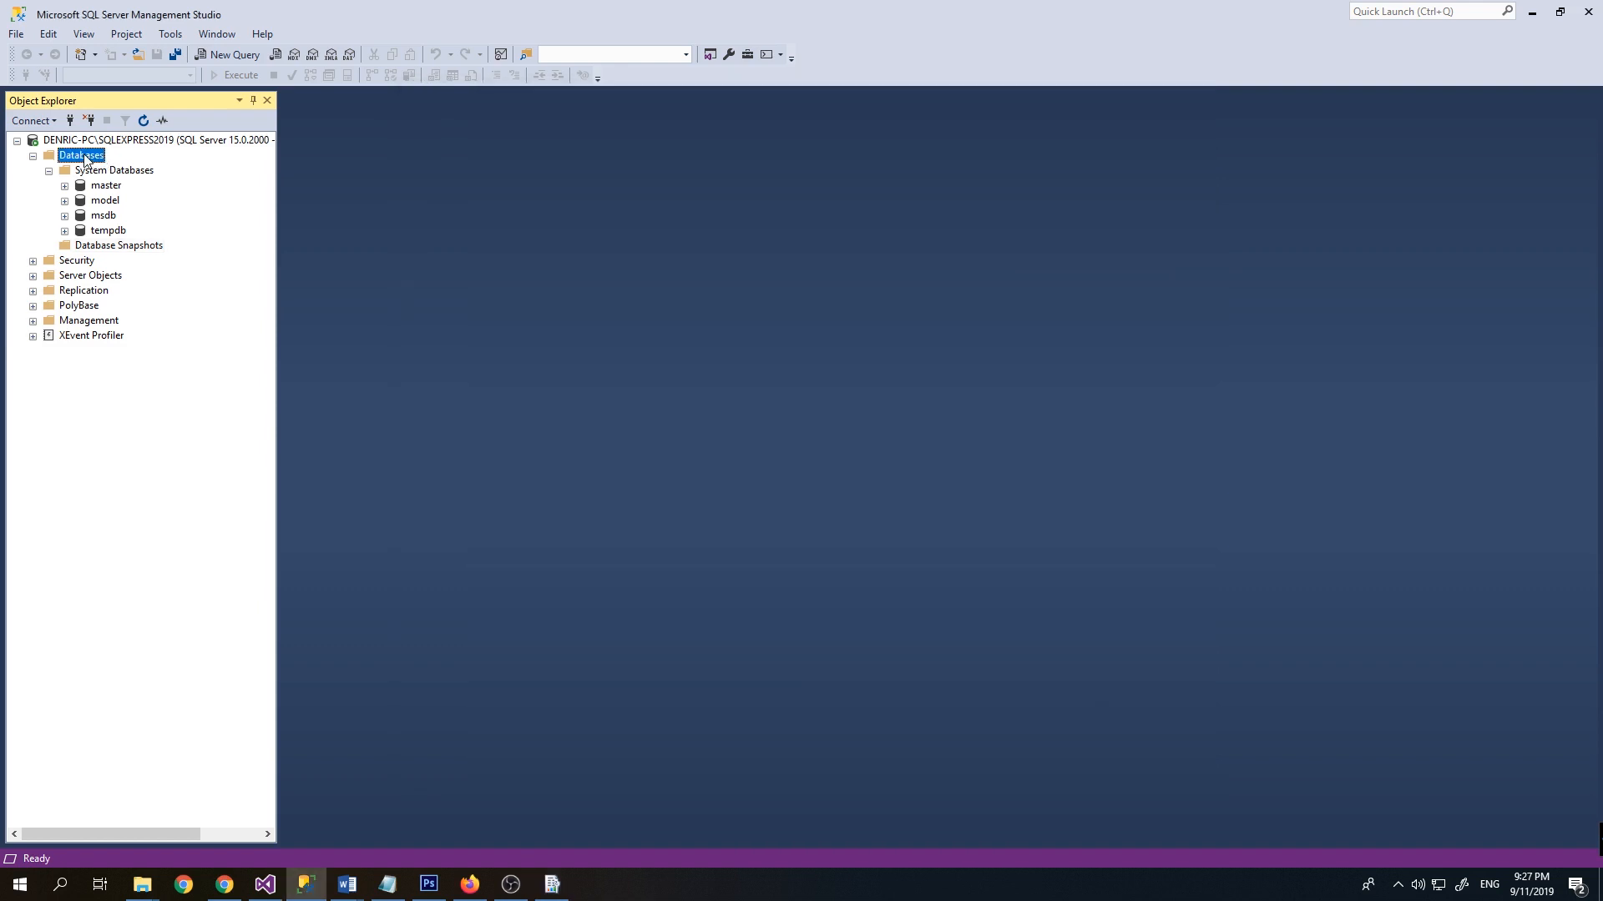
pyautogui.rightClick(86, 158)
pyautogui.click(160, 332)
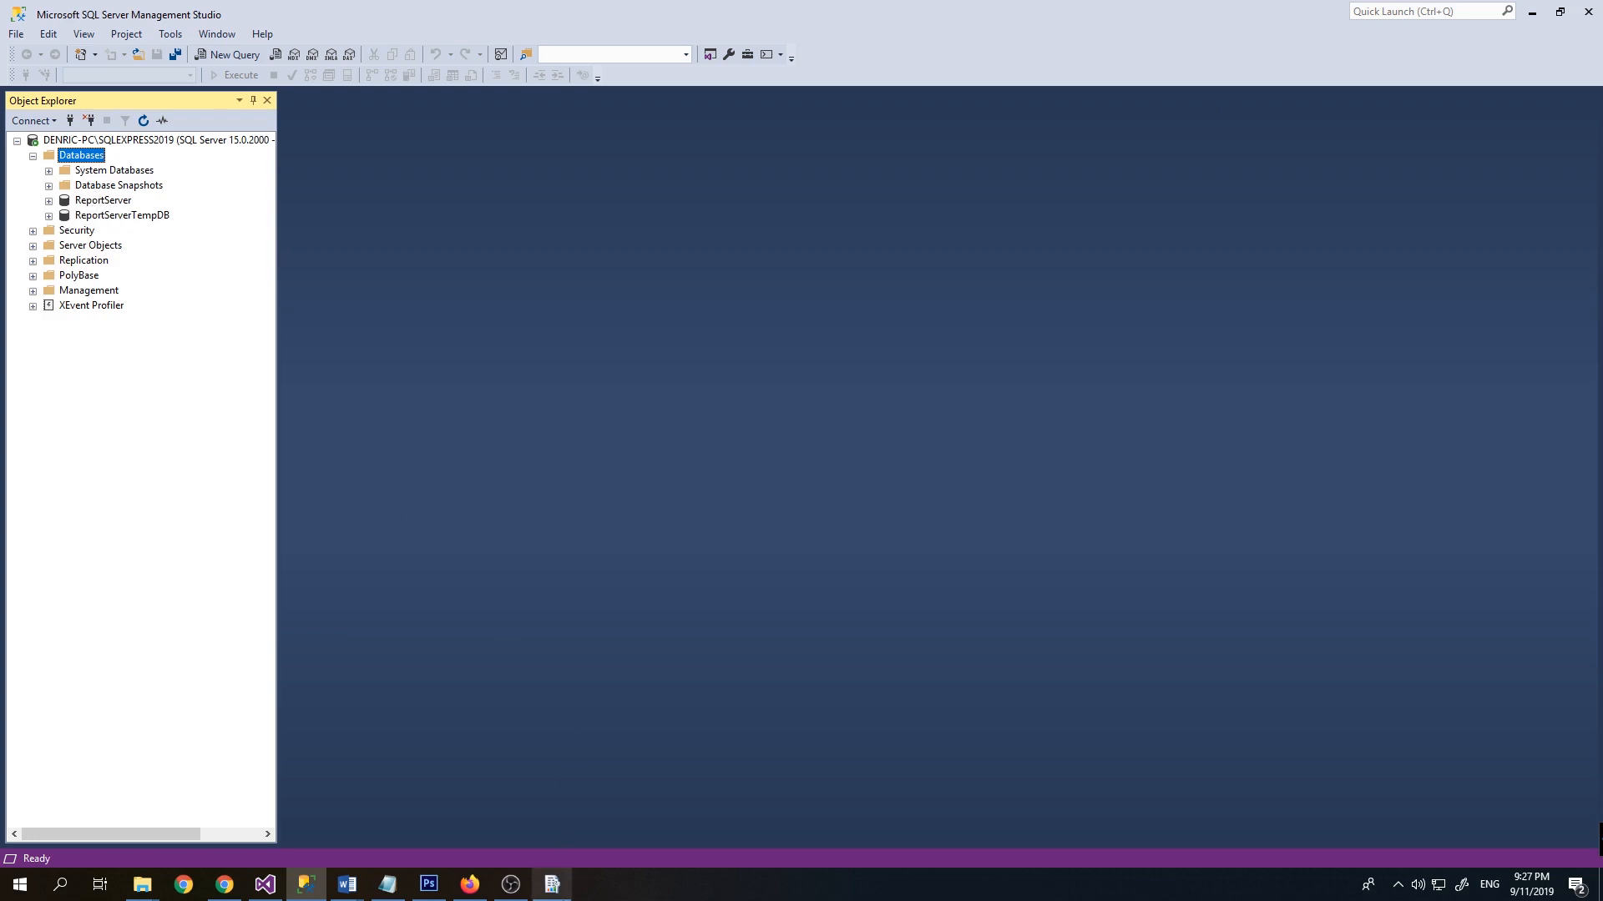
# Step: Switch back to Report Server Configuration Manager, set the Web Portal URL's virtual directory to Reports2019 and apply it
pyautogui.click(552, 887)
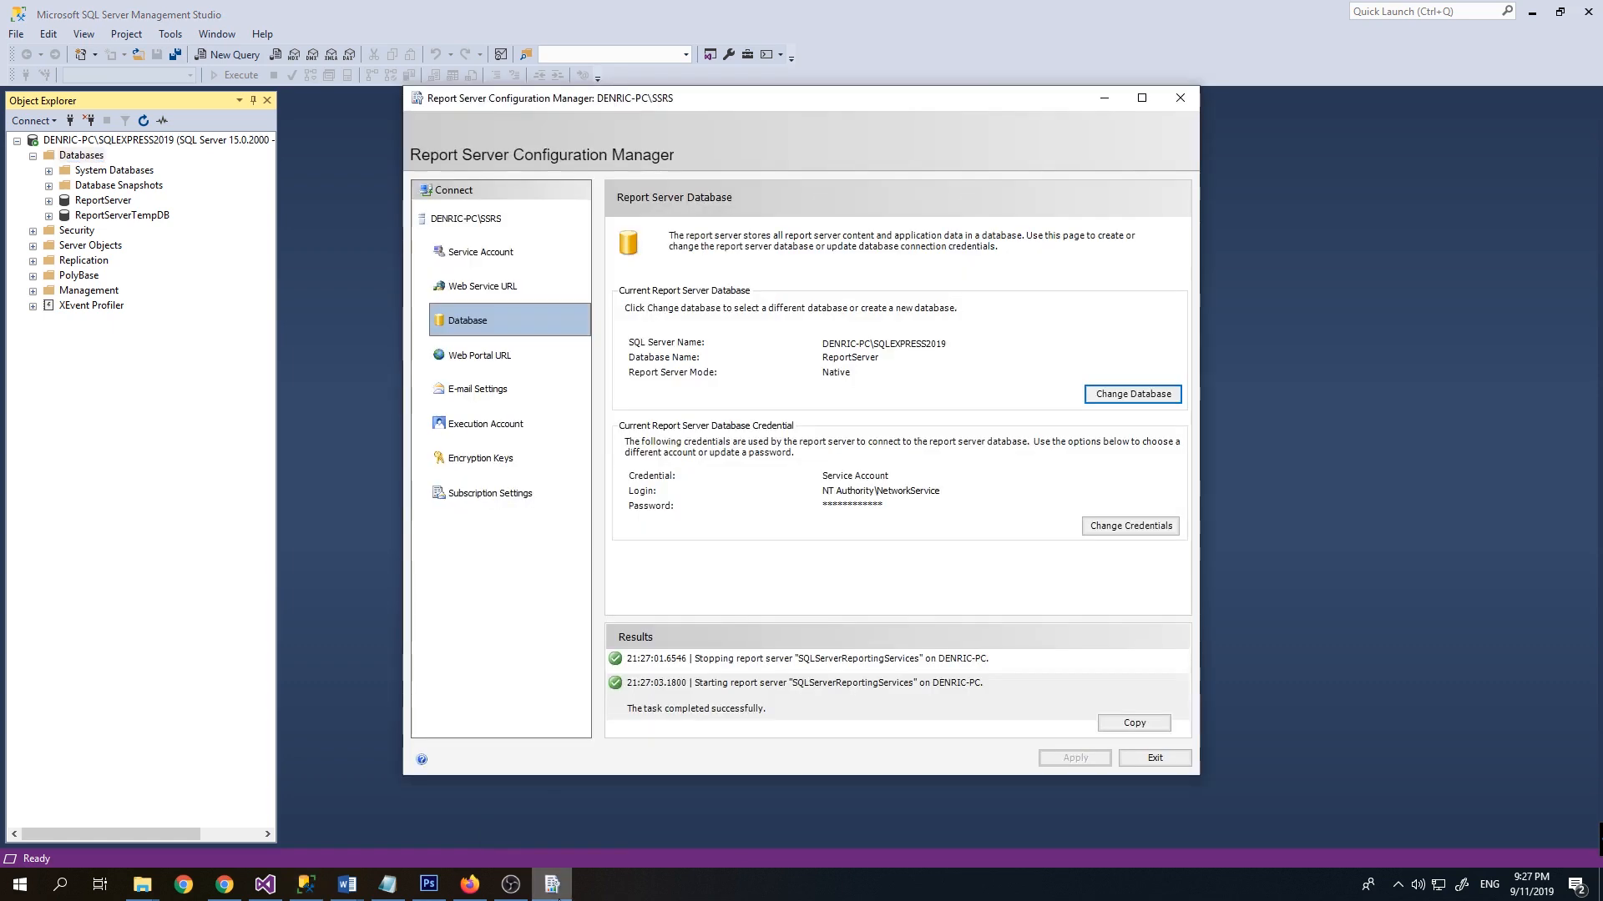
pyautogui.click(533, 358)
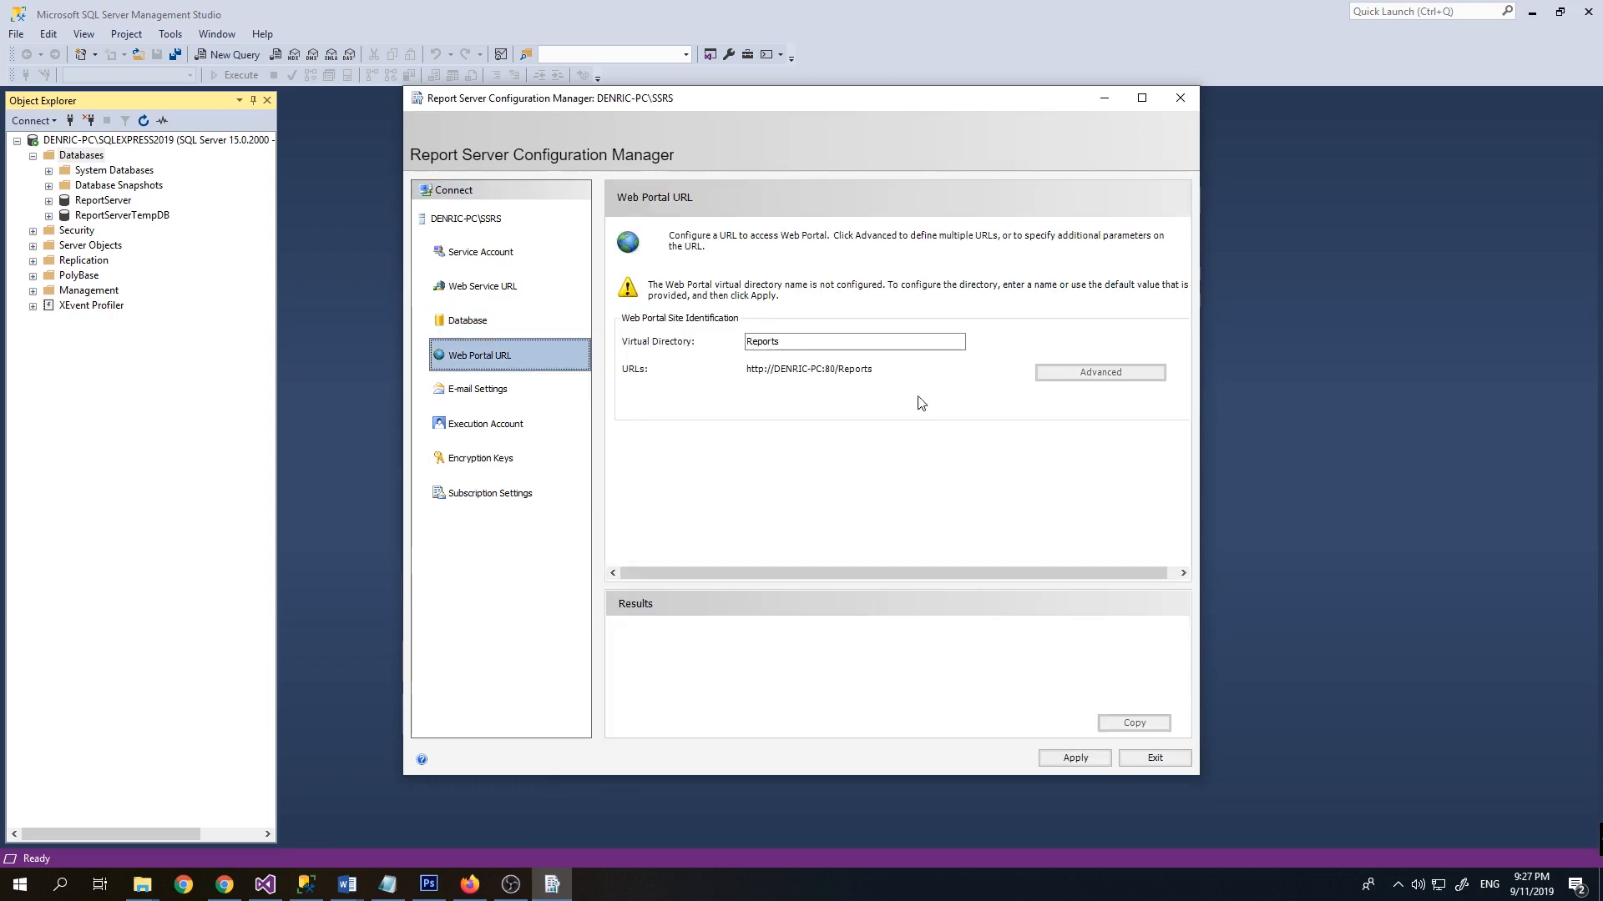
pyautogui.click(919, 345)
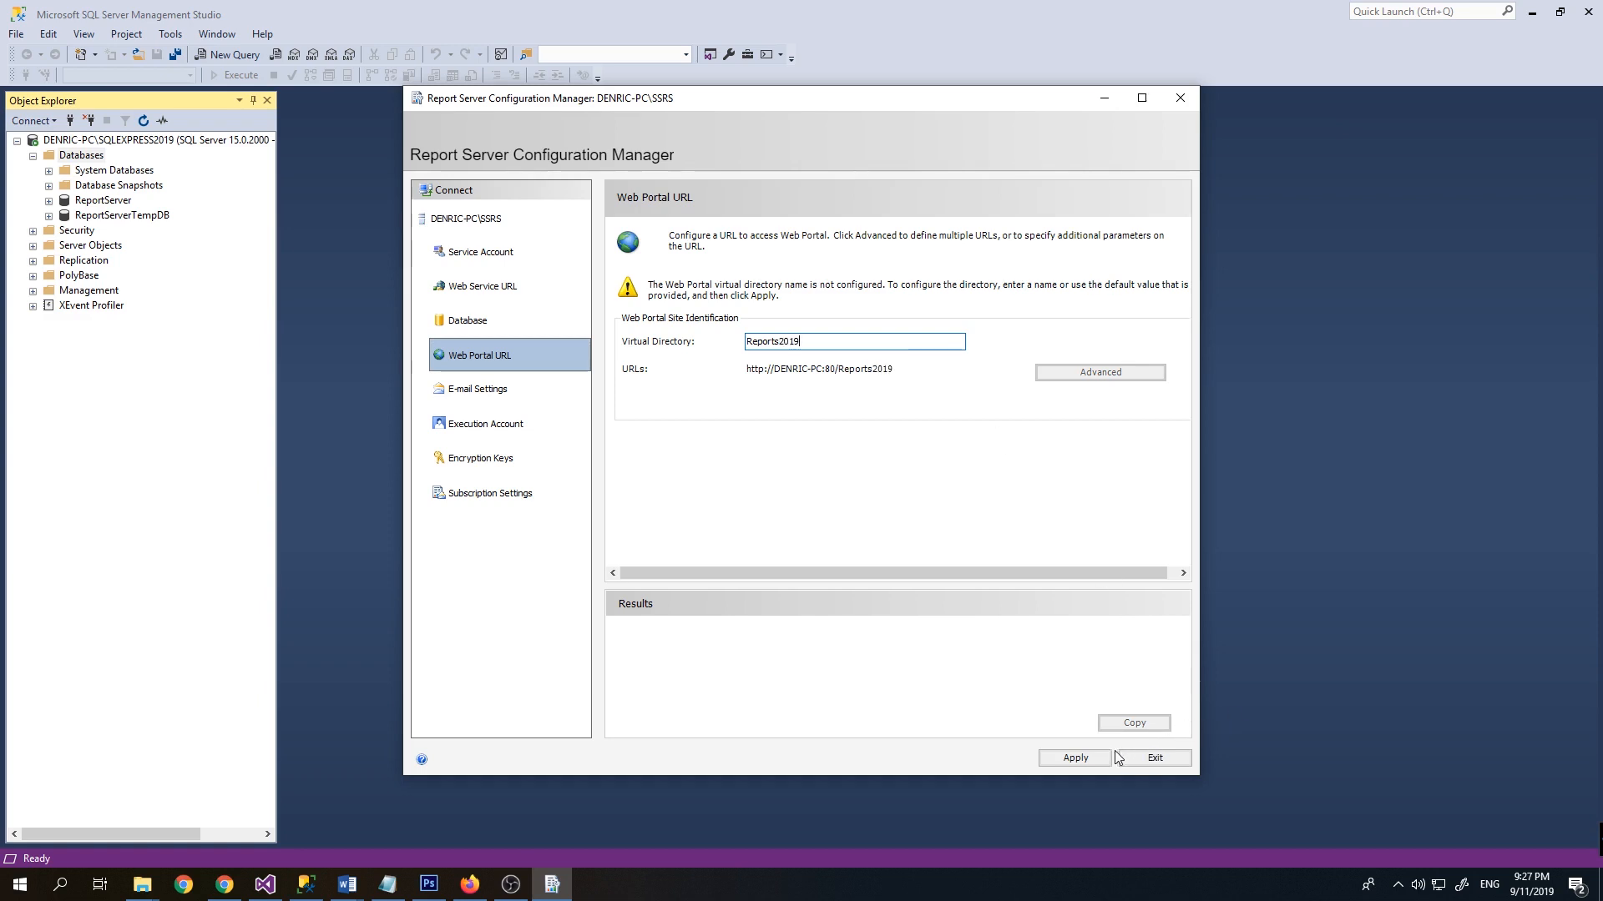
pyautogui.click(1089, 761)
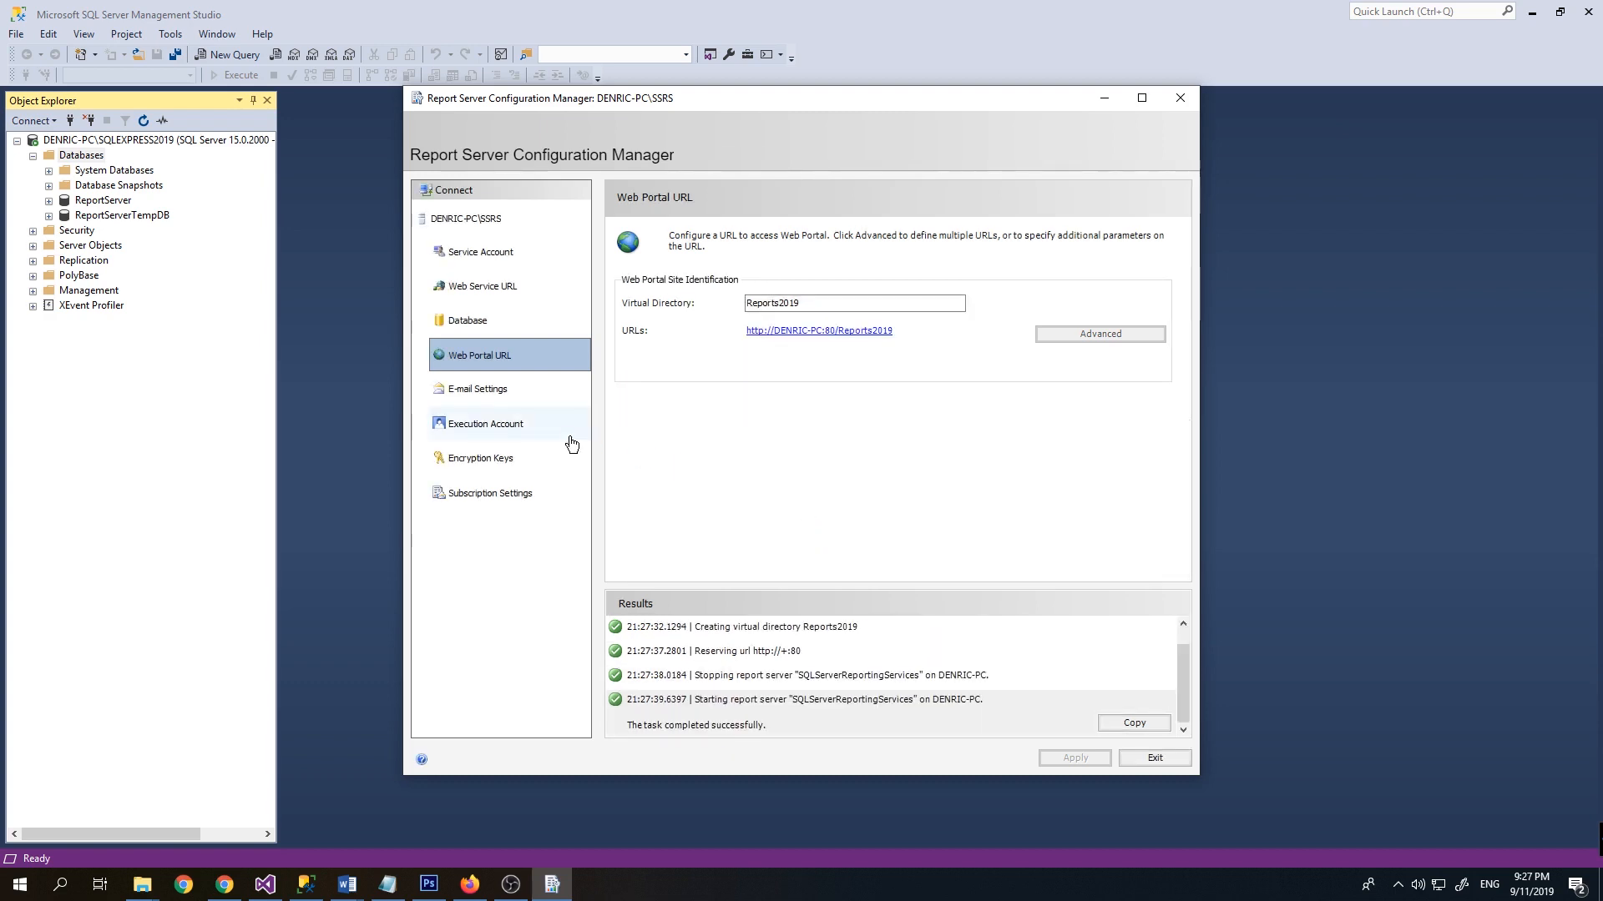
# Step: Review the e-mail, execution account, encryption key and subscription settings of the report server
pyautogui.click(503, 381)
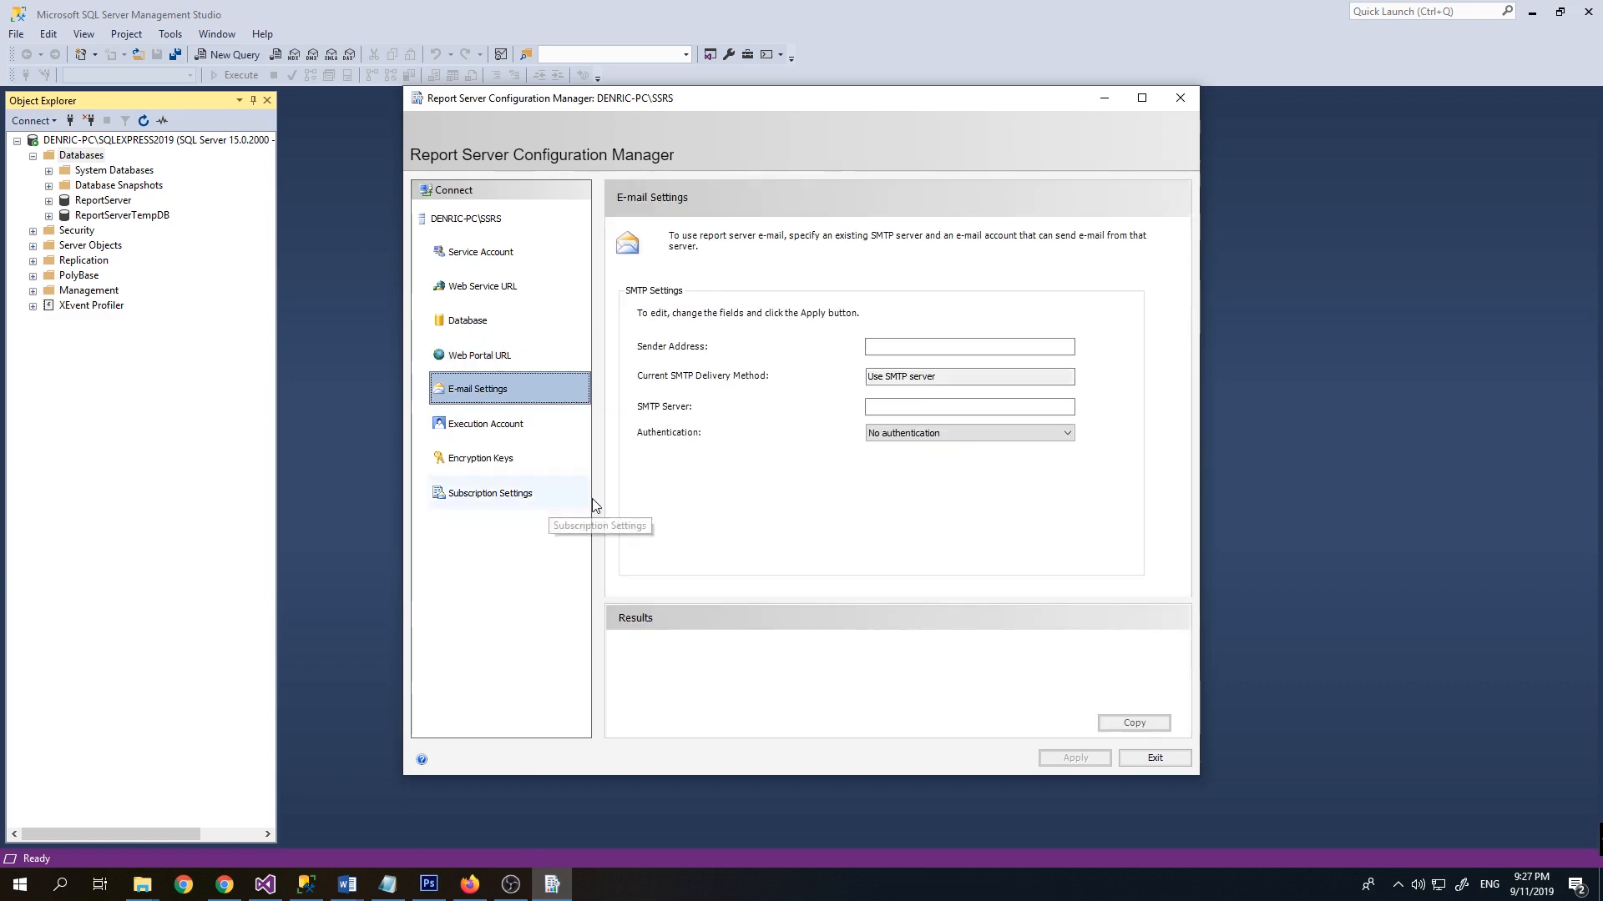
pyautogui.click(502, 427)
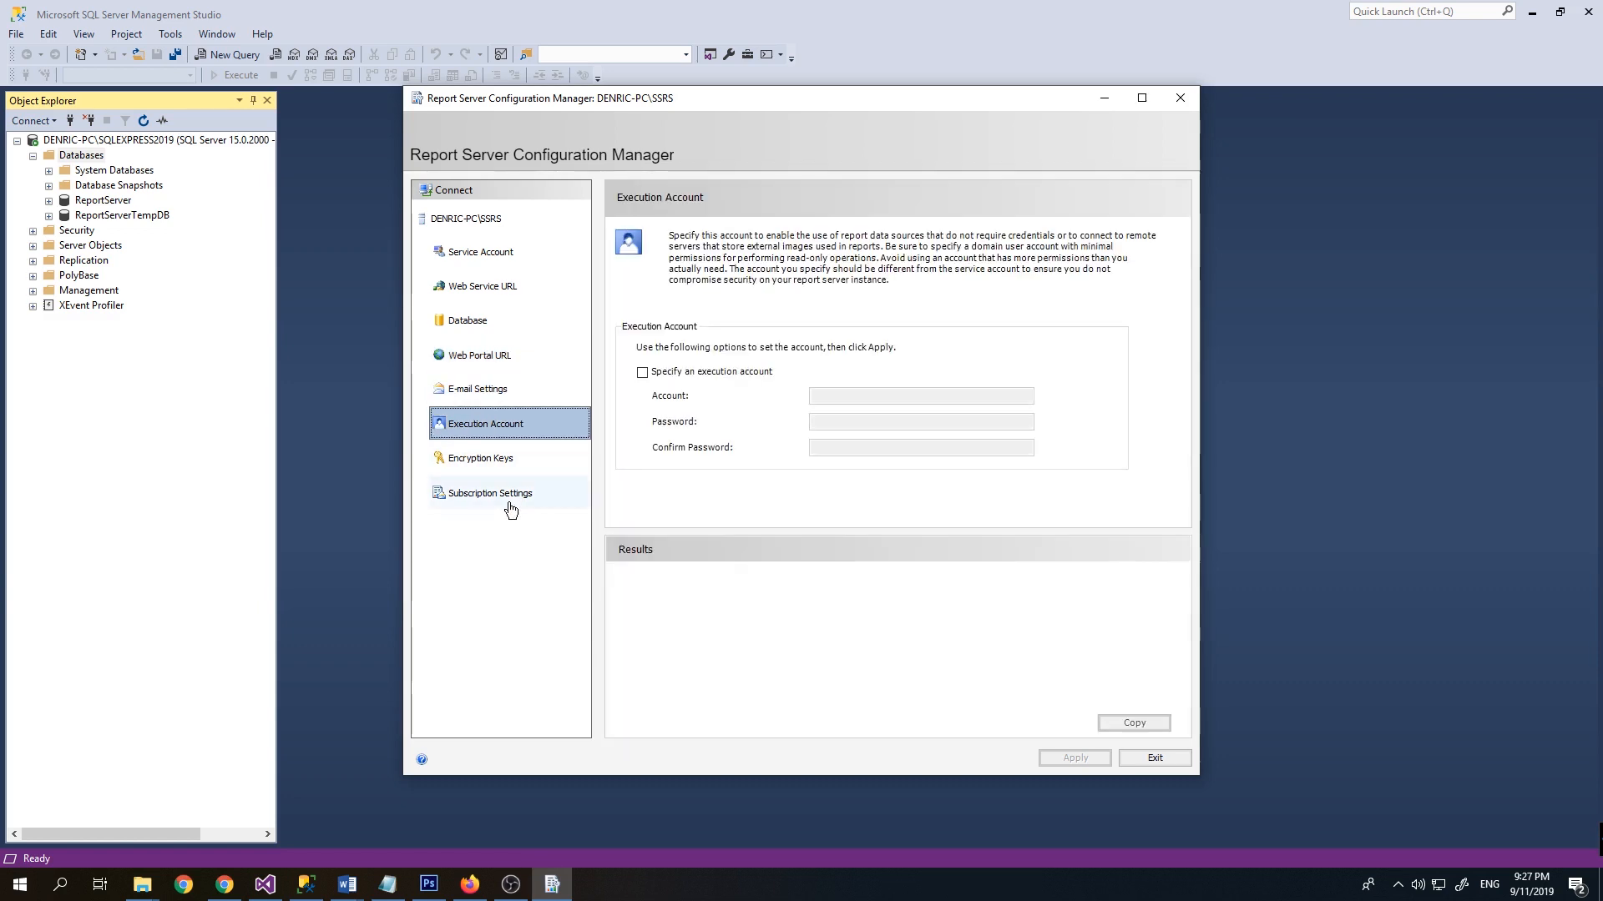
pyautogui.click(497, 458)
pyautogui.click(490, 497)
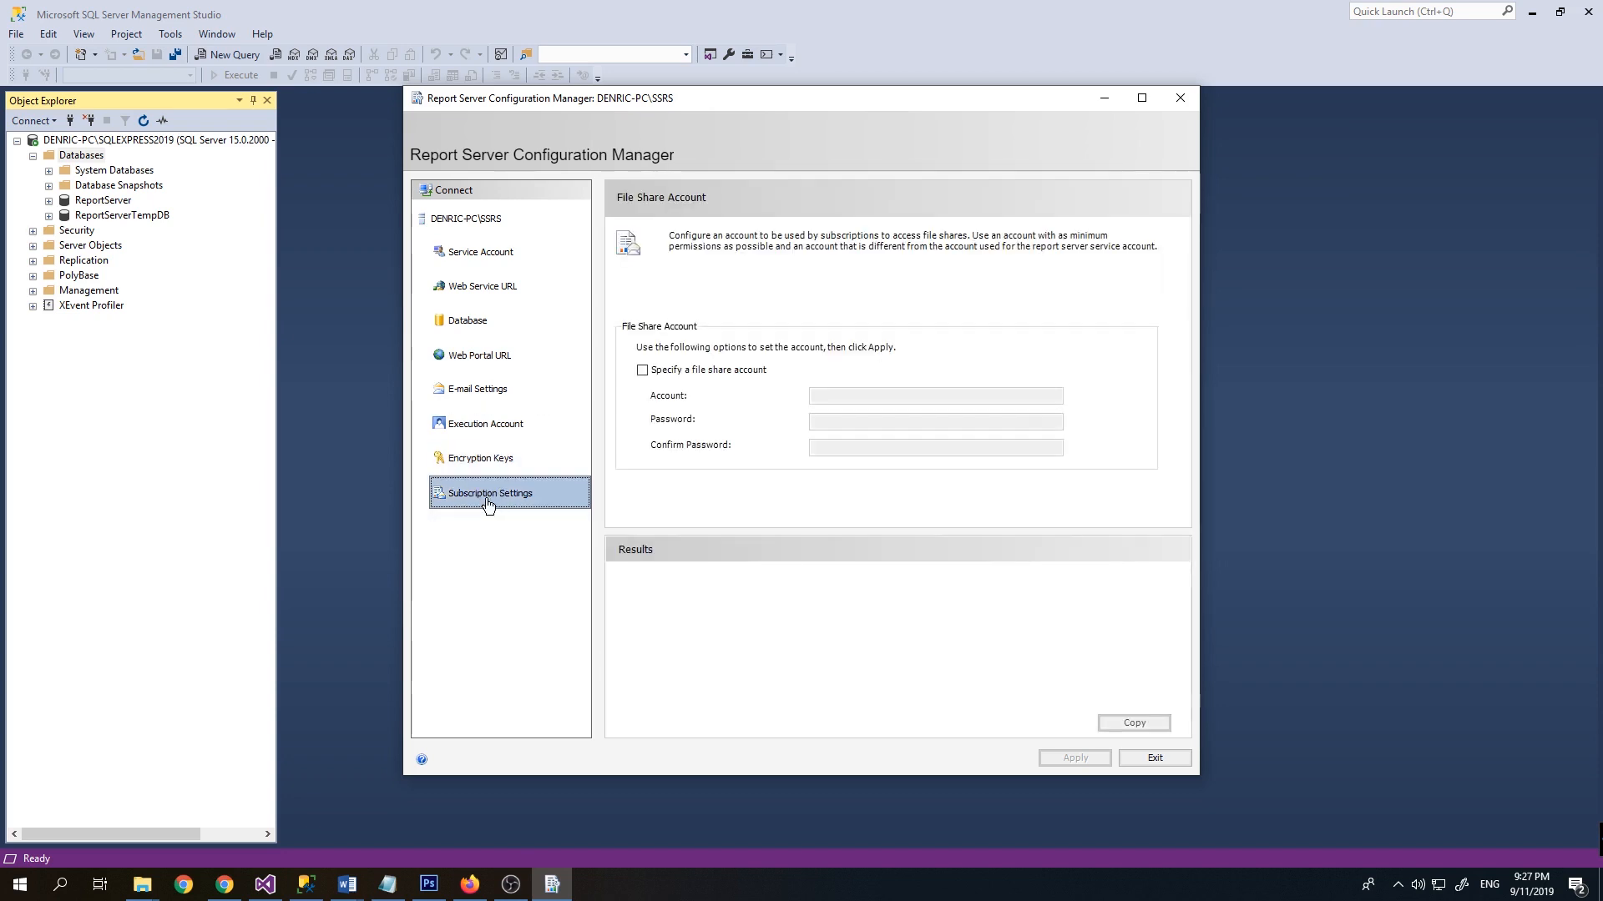
pyautogui.click(496, 461)
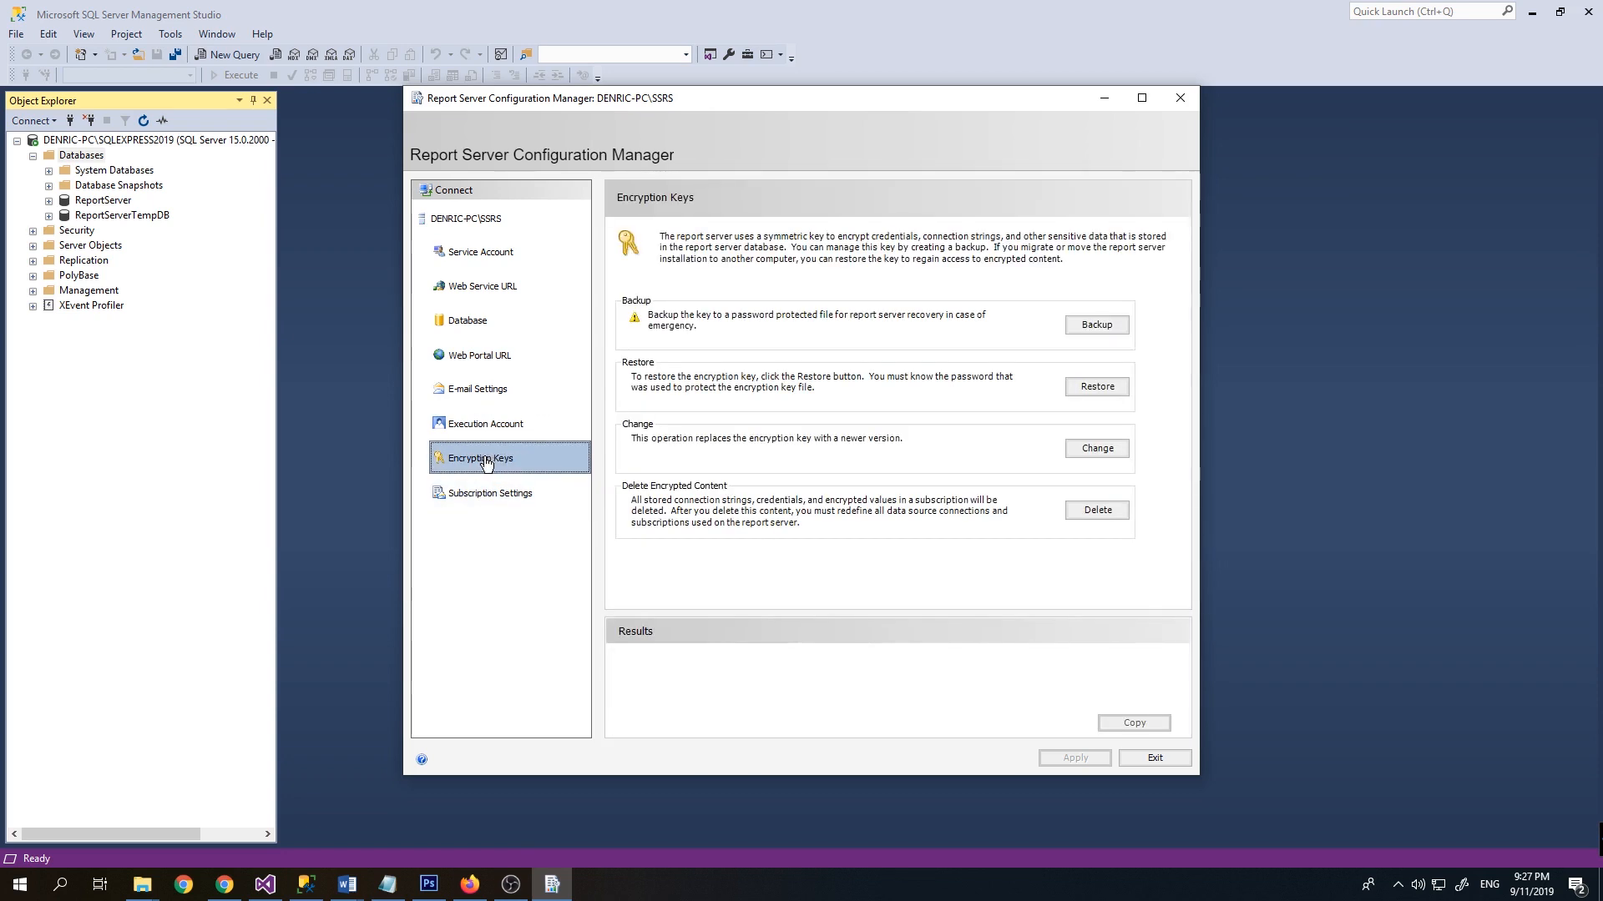
pyautogui.click(455, 496)
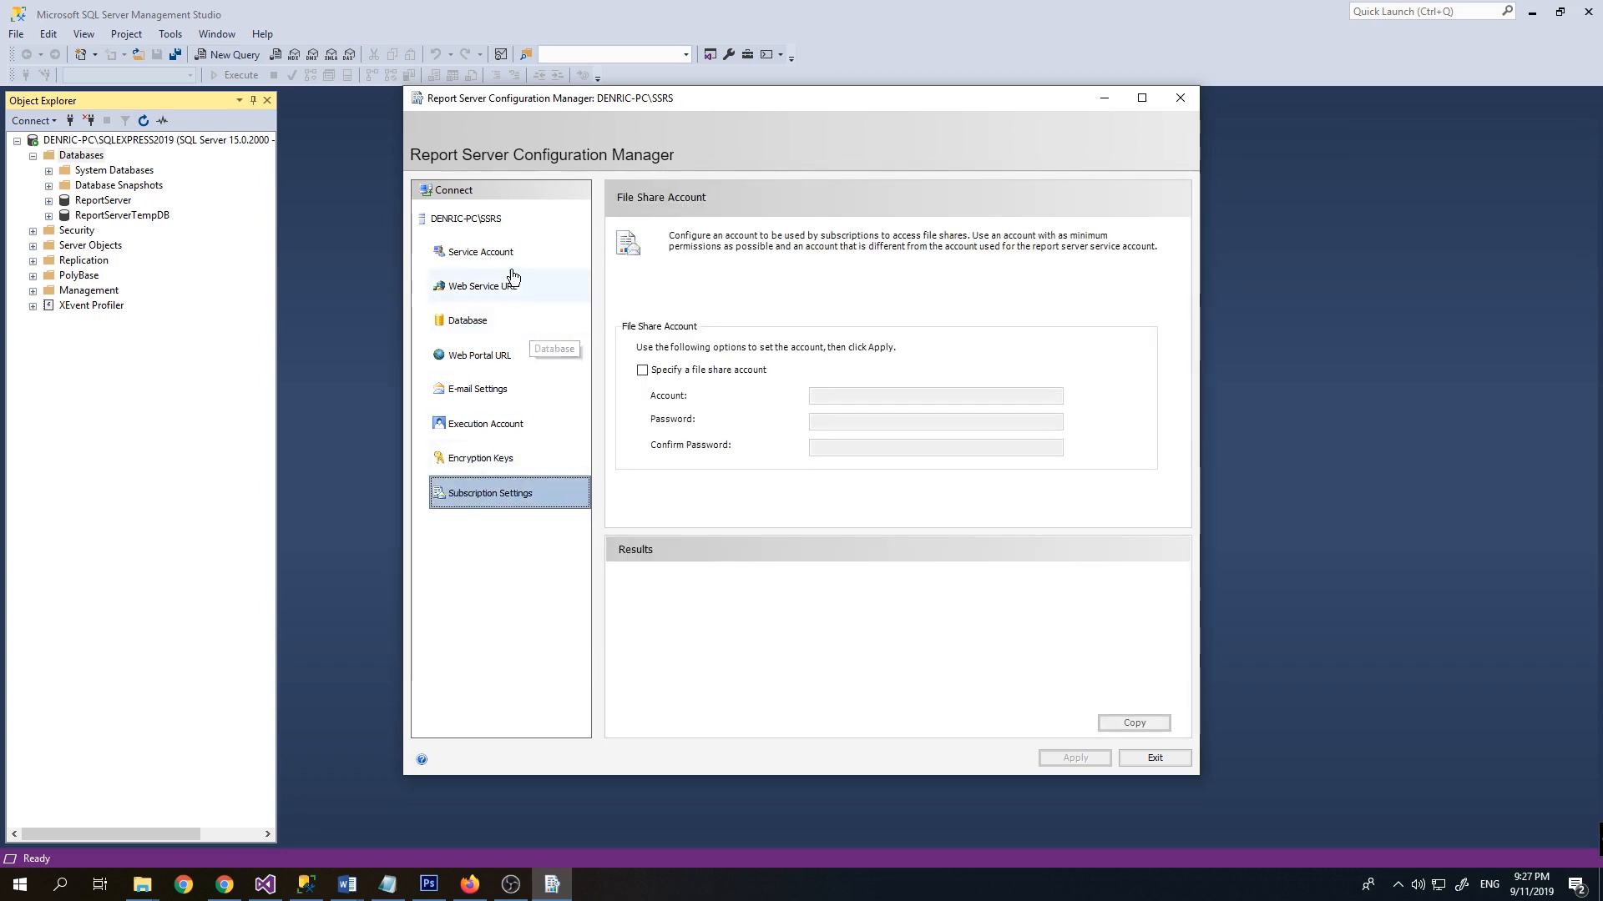
pyautogui.click(476, 218)
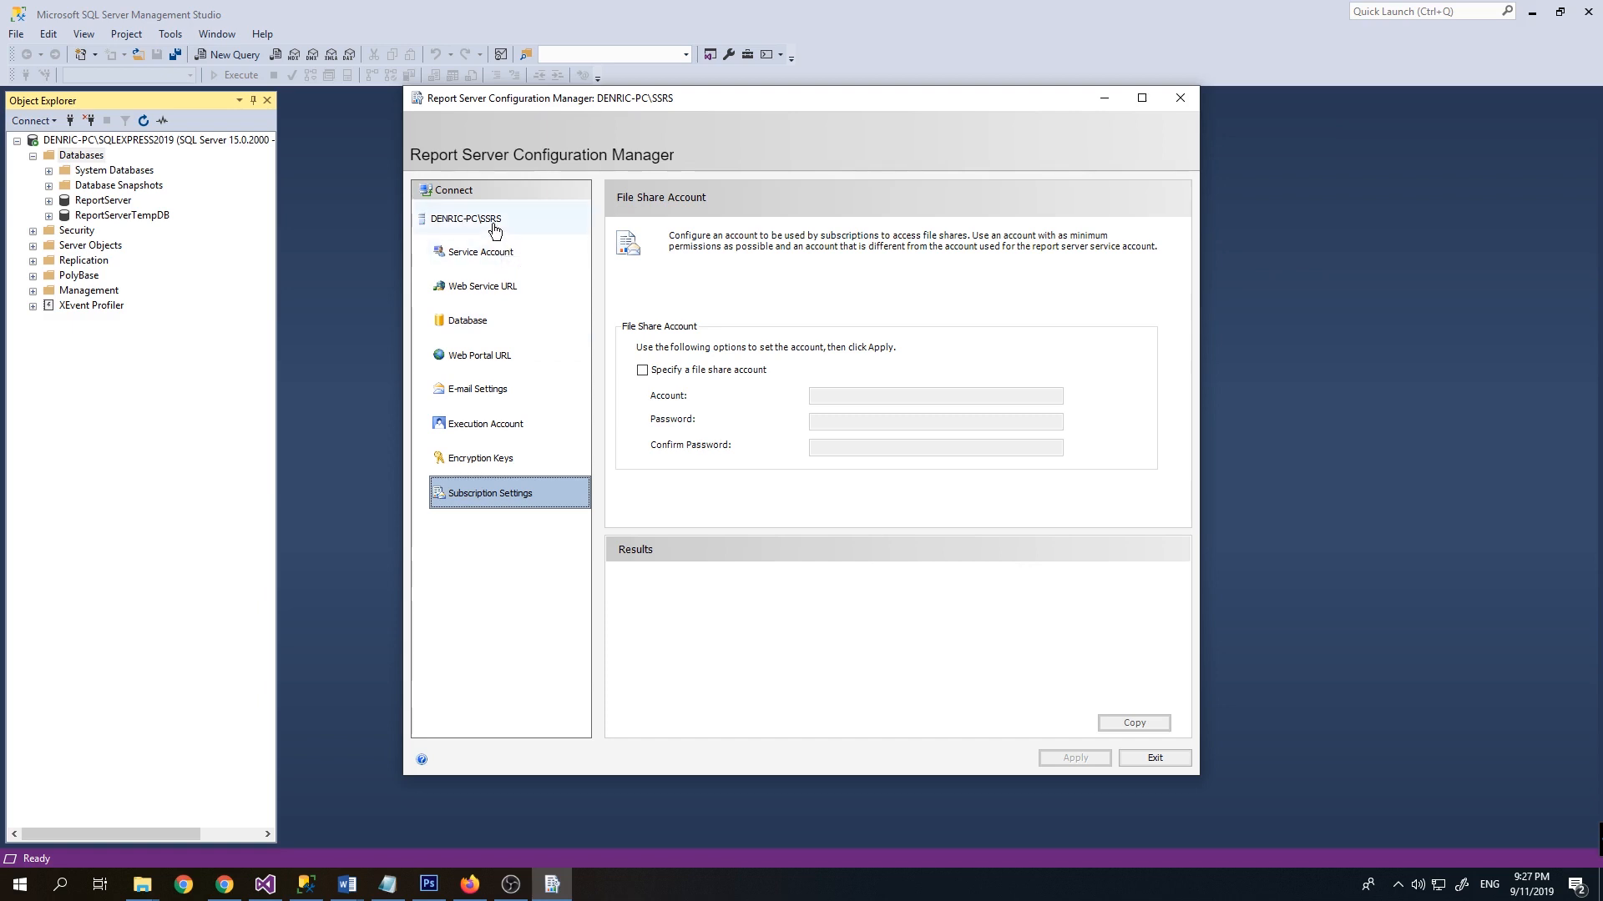
# Step: Open the ReportServer2019 web service URL in the browser, and return to Report Server Configuration Manager to open the Reports2019 web portal URL
pyautogui.click(484, 287)
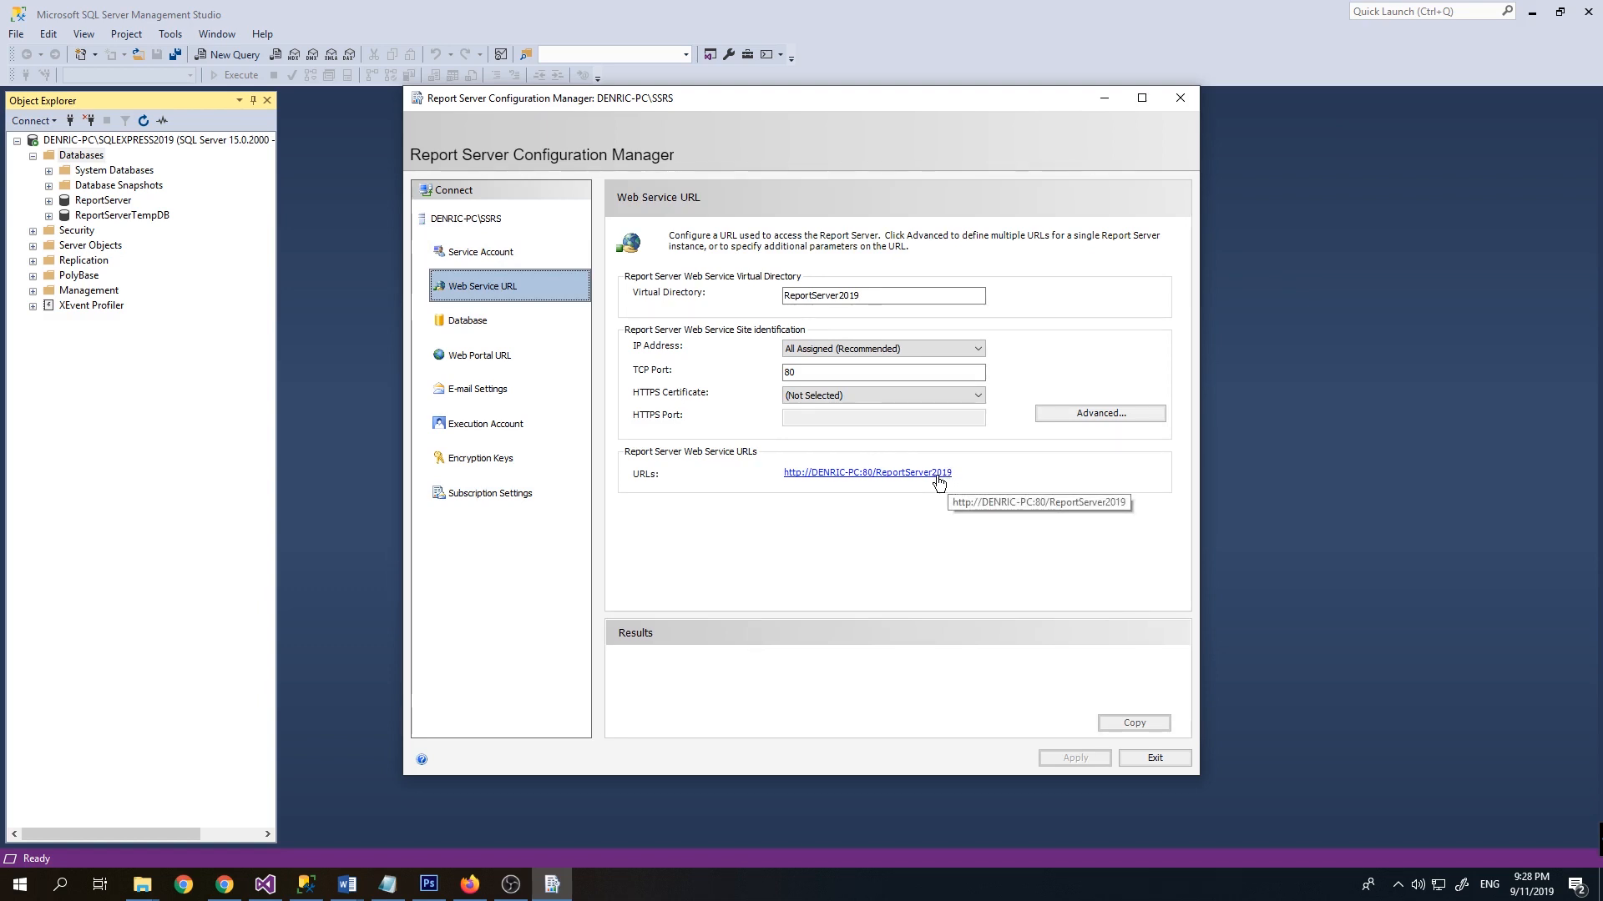
pyautogui.click(940, 473)
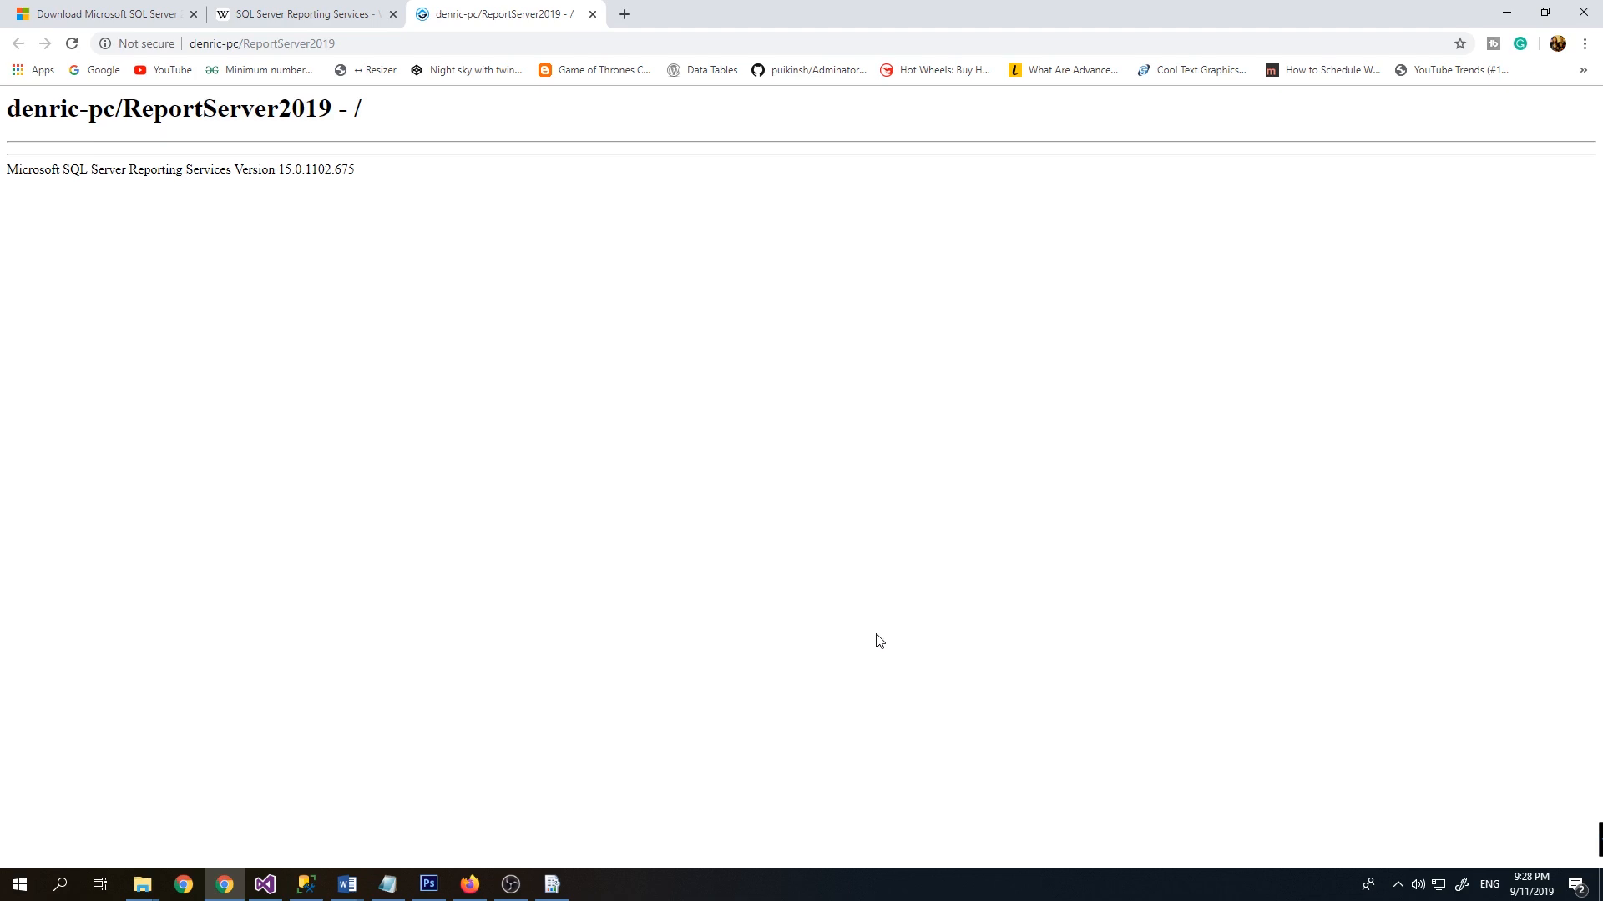
pyautogui.click(552, 885)
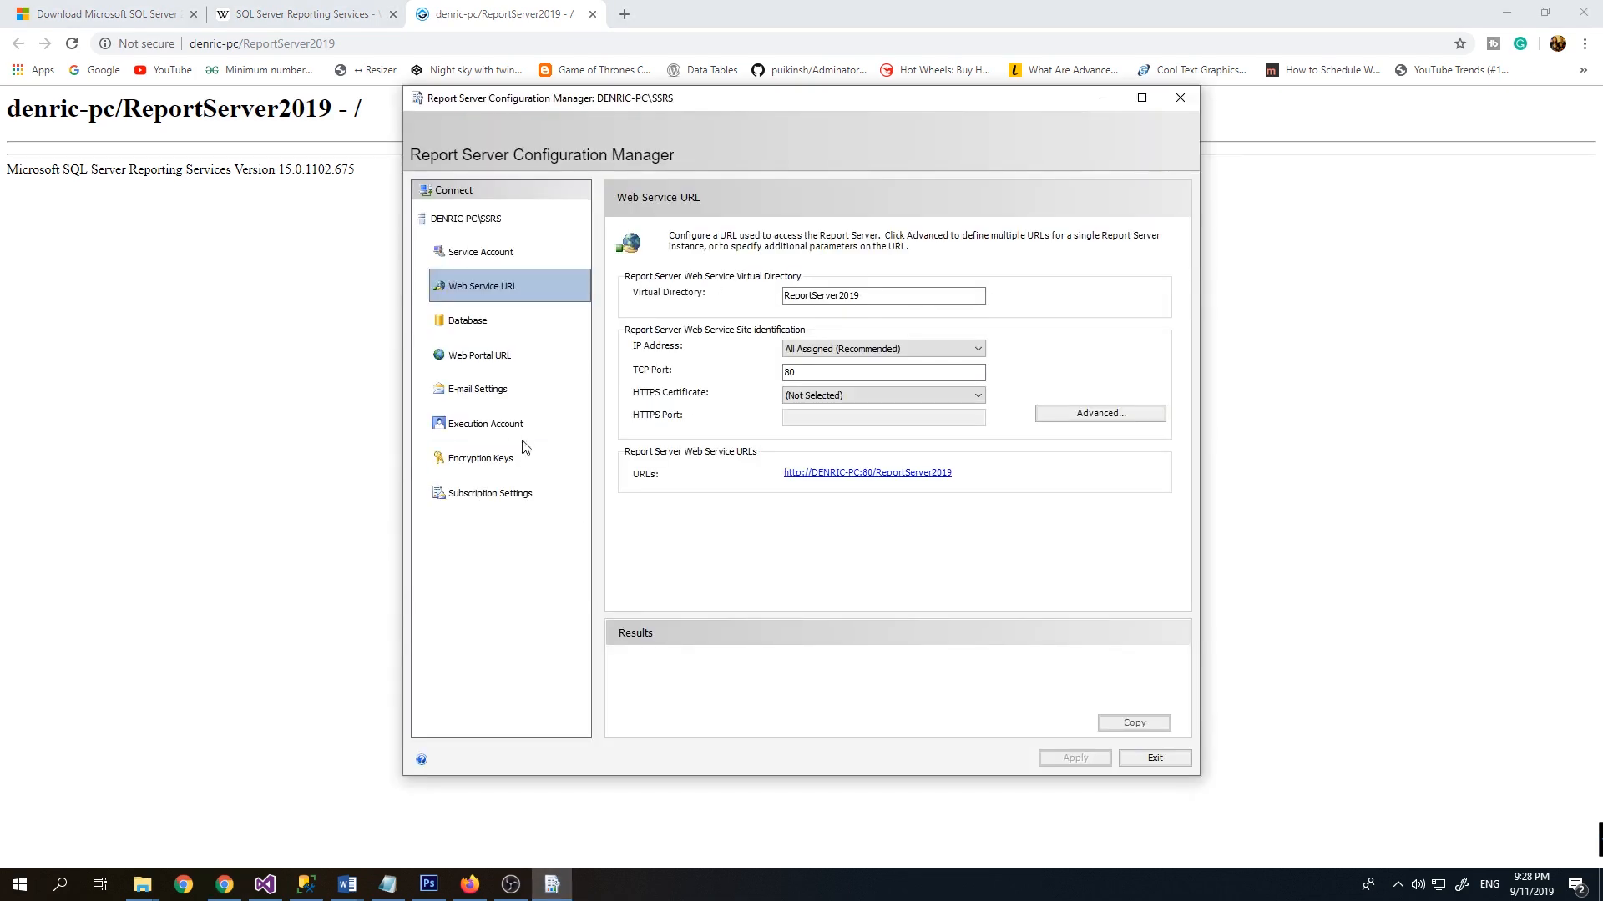
pyautogui.click(501, 361)
pyautogui.click(844, 332)
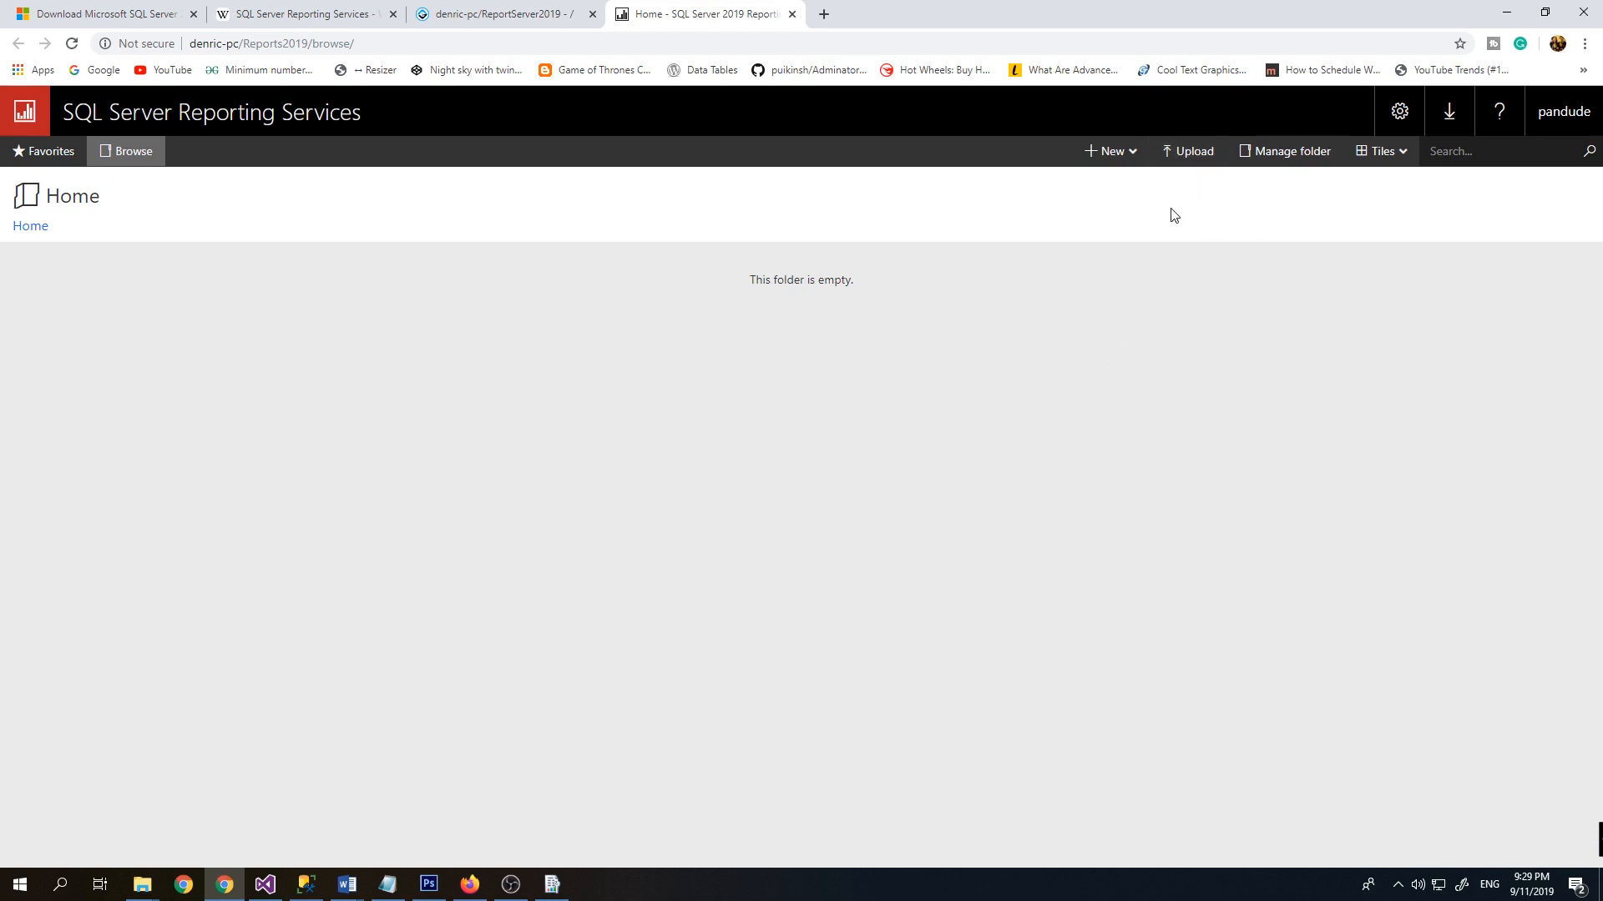
# Step: Examine the web portal's new data source form and file upload dialog, cancelling both without creating or uploading anything
pyautogui.click(1127, 154)
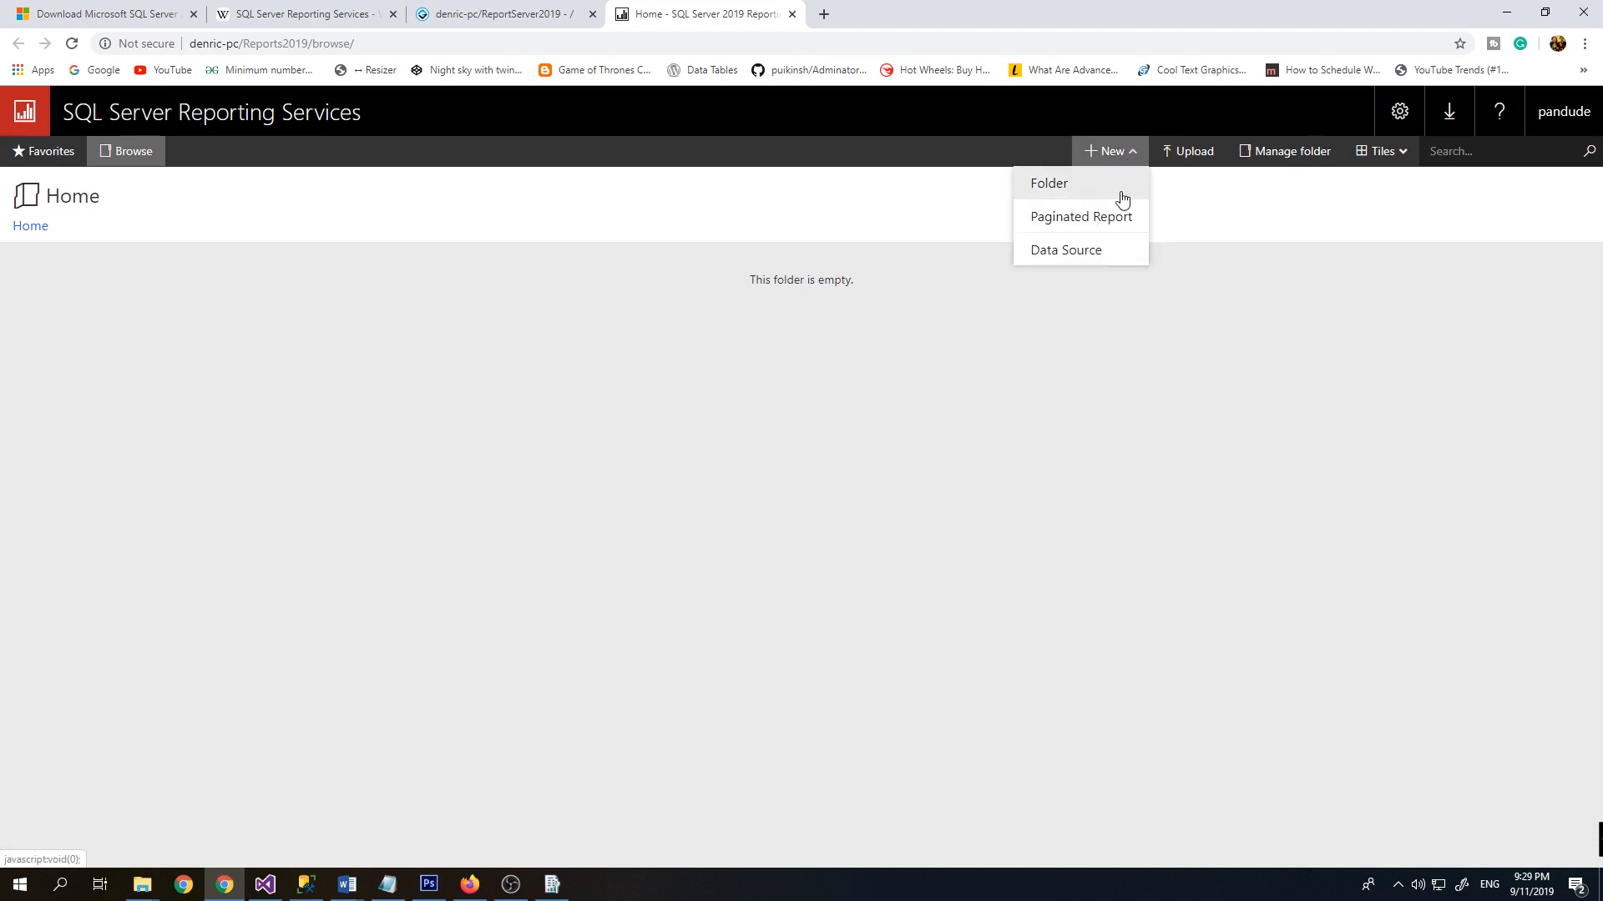
pyautogui.click(1112, 252)
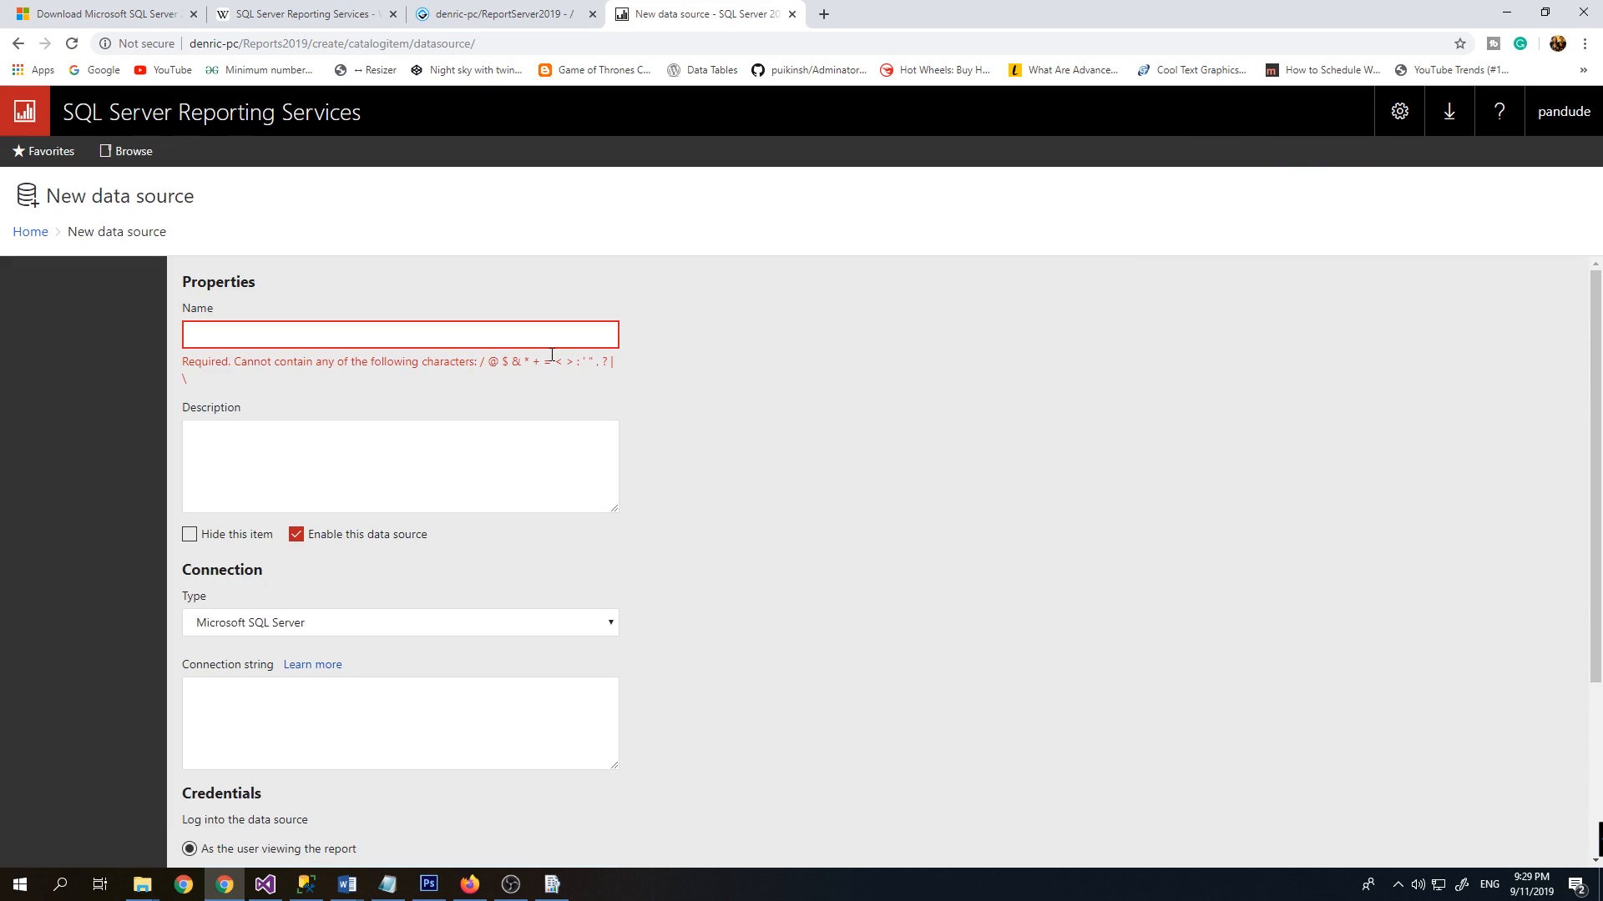
pyautogui.scroll(-2, 549, 505)
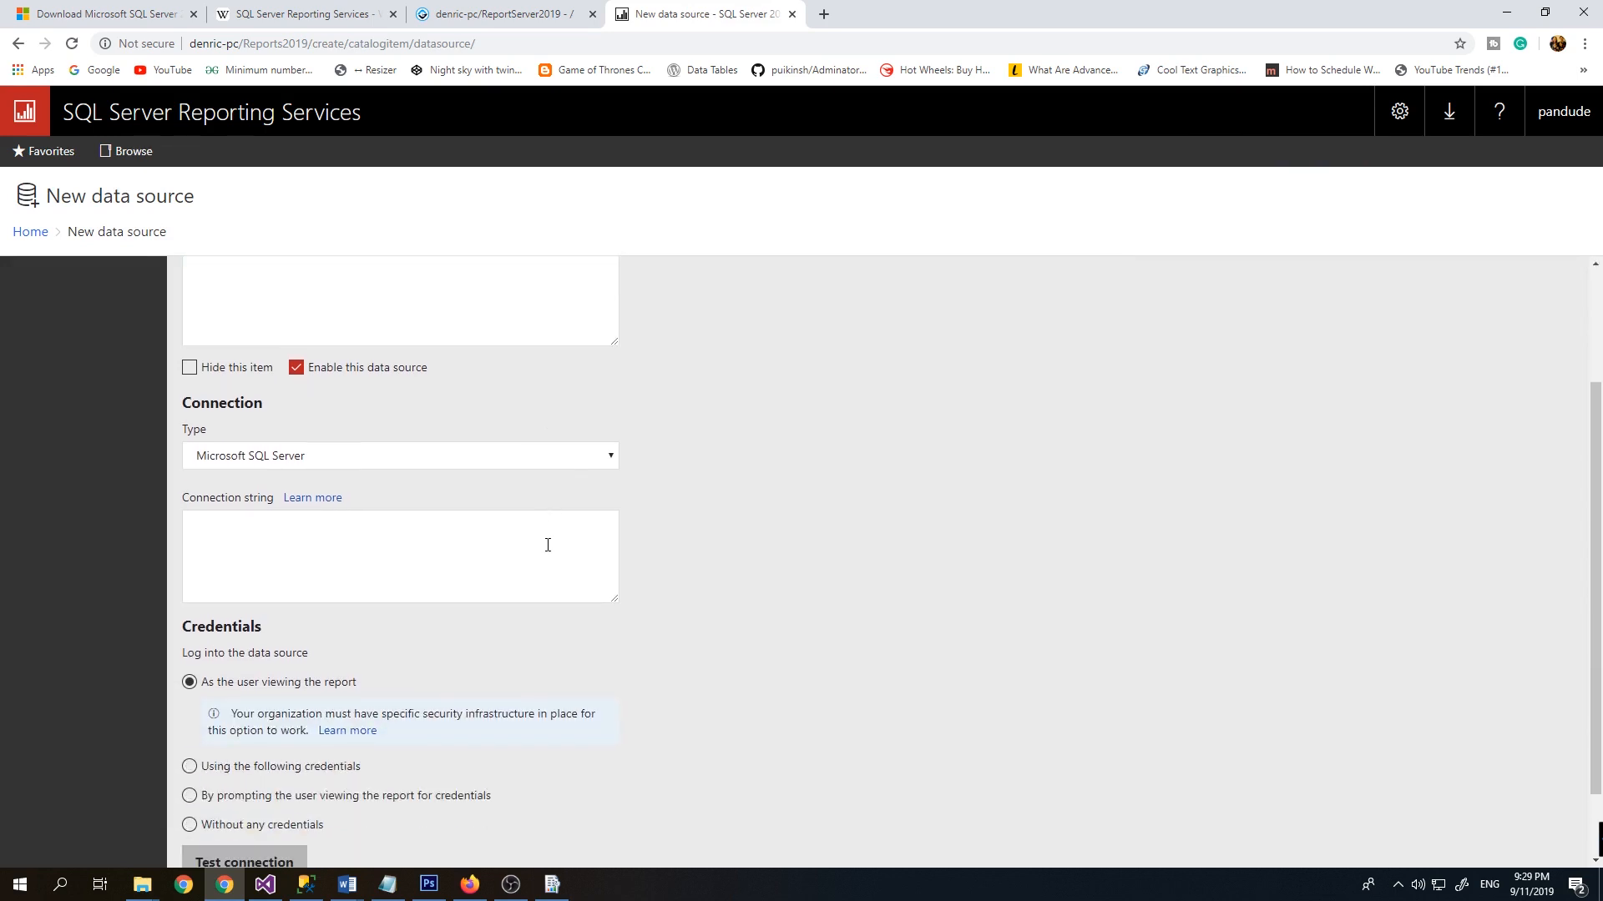
pyautogui.scroll(-1, 548, 545)
pyautogui.scroll(3, 696, 683)
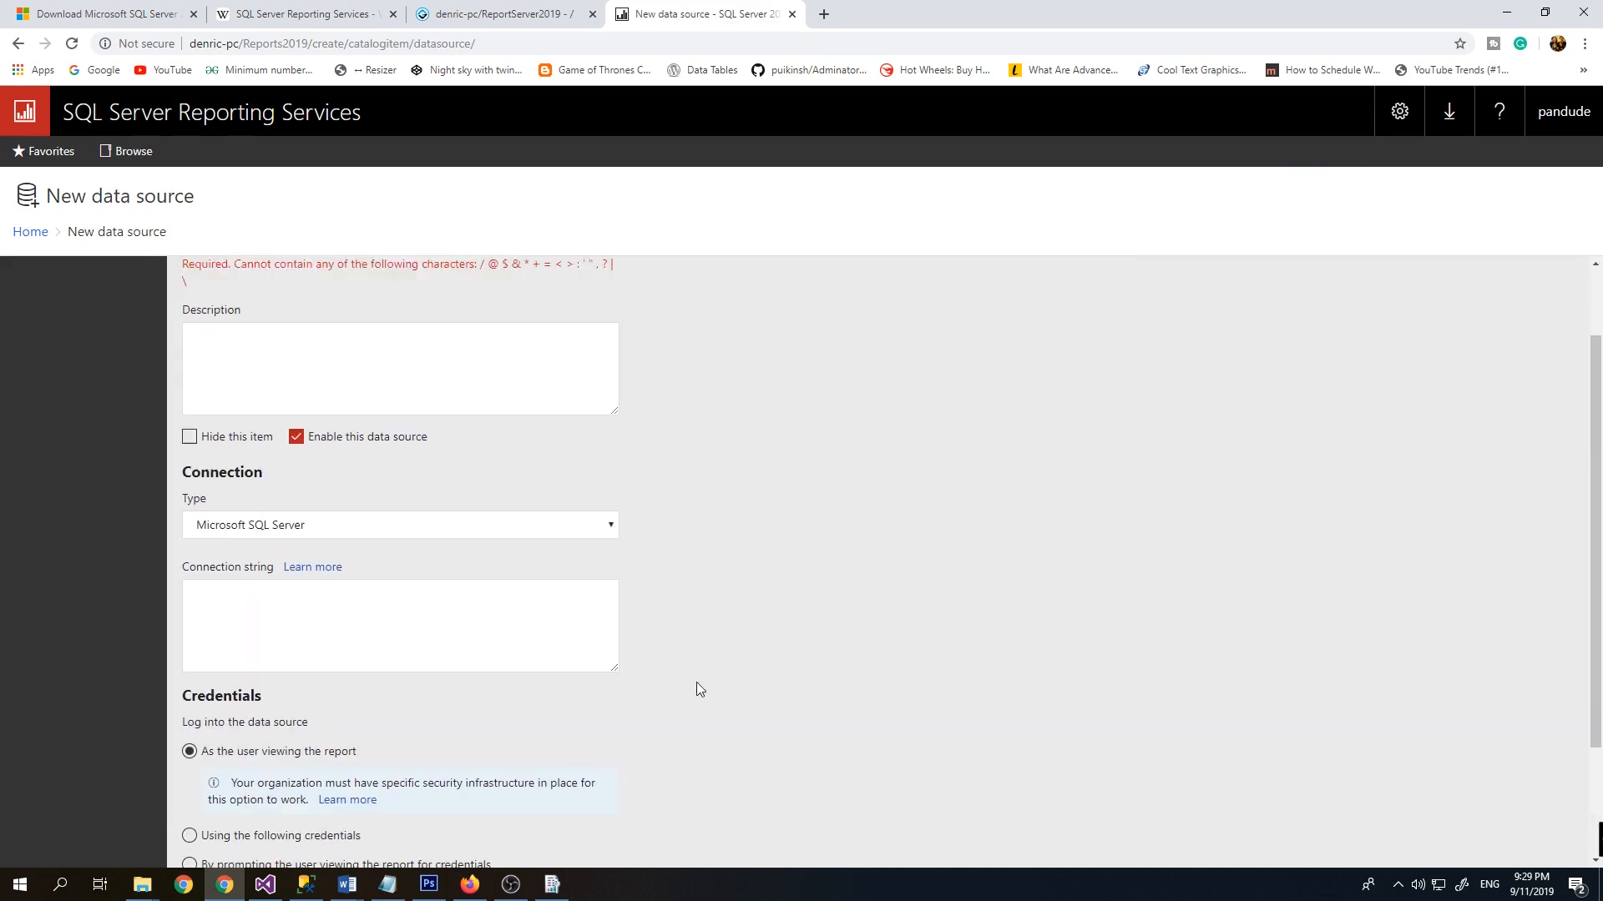
pyautogui.scroll(-3, 696, 683)
pyautogui.click(328, 821)
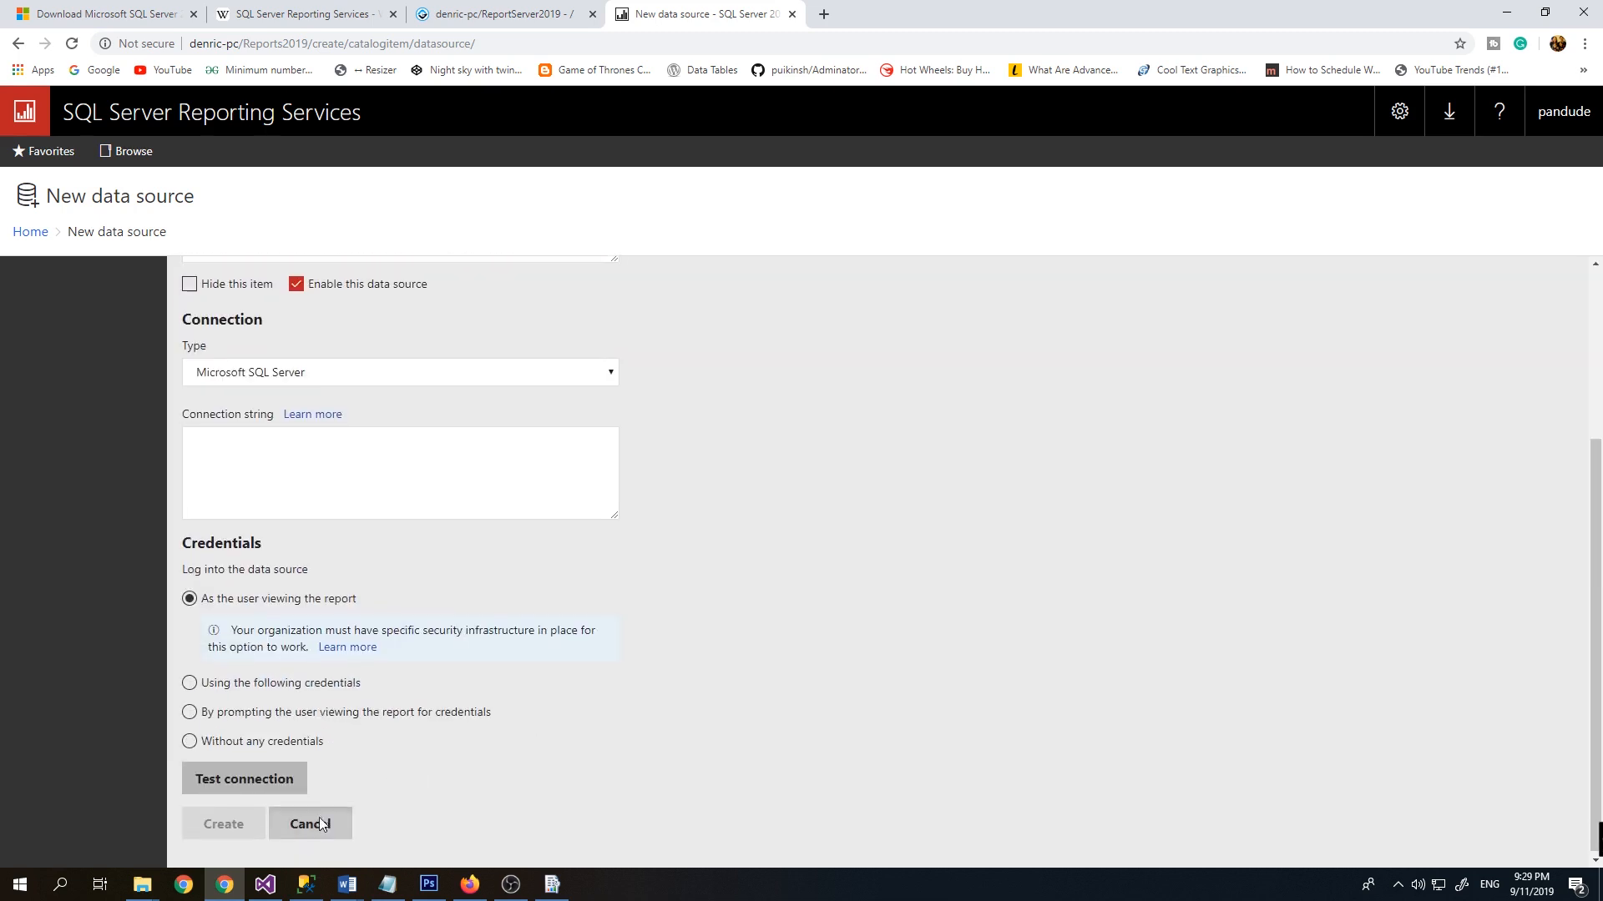
pyautogui.click(1195, 151)
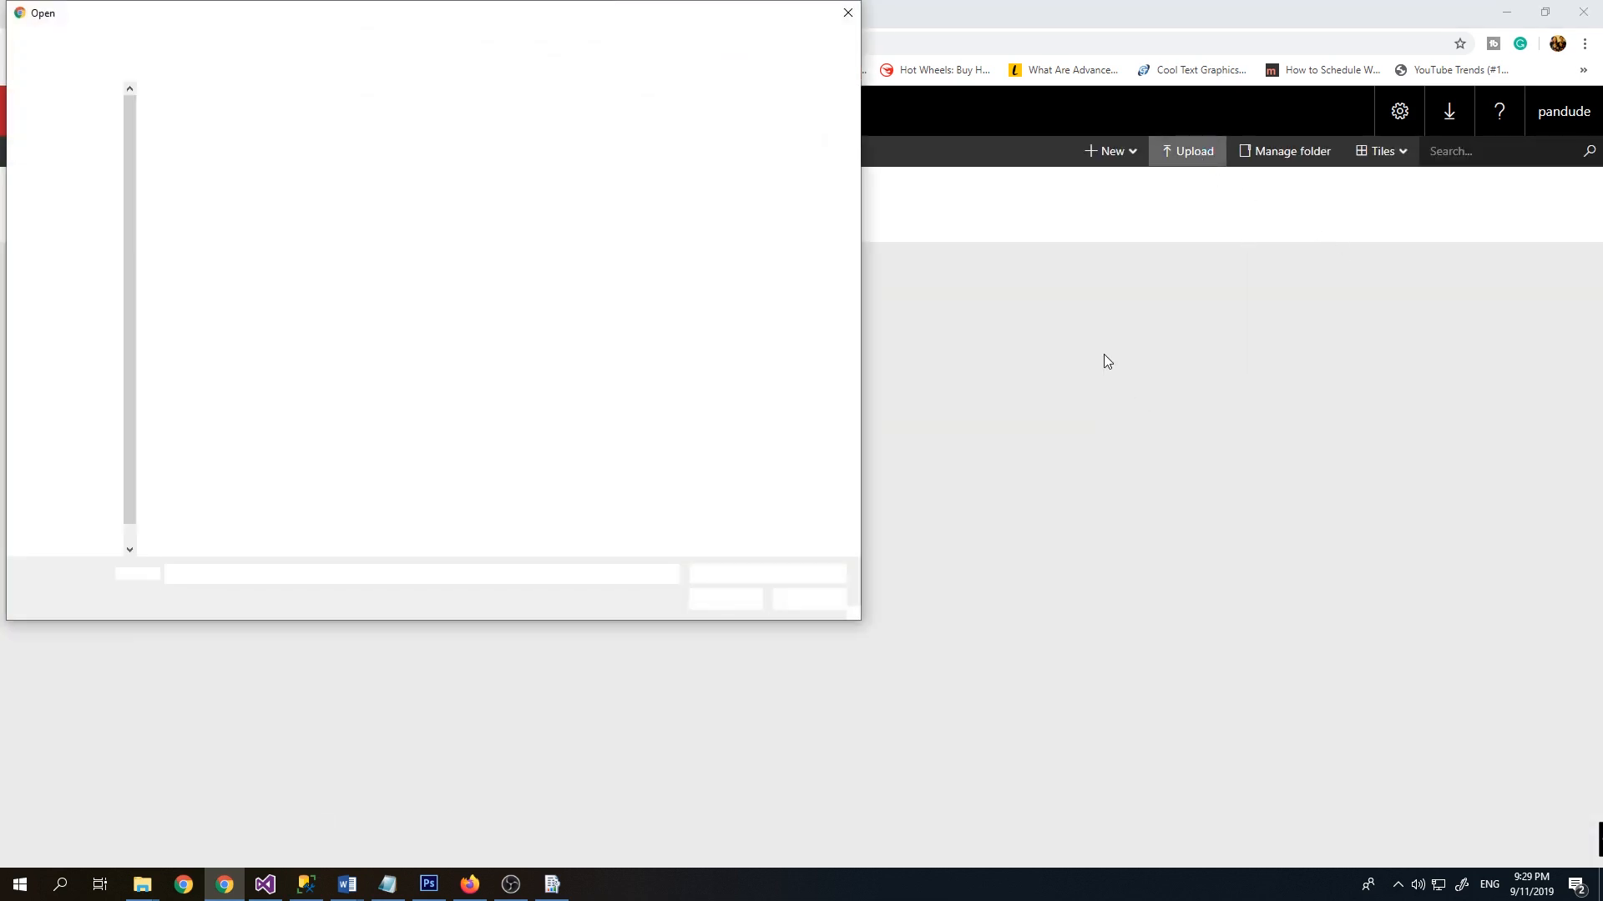
pyautogui.click(835, 599)
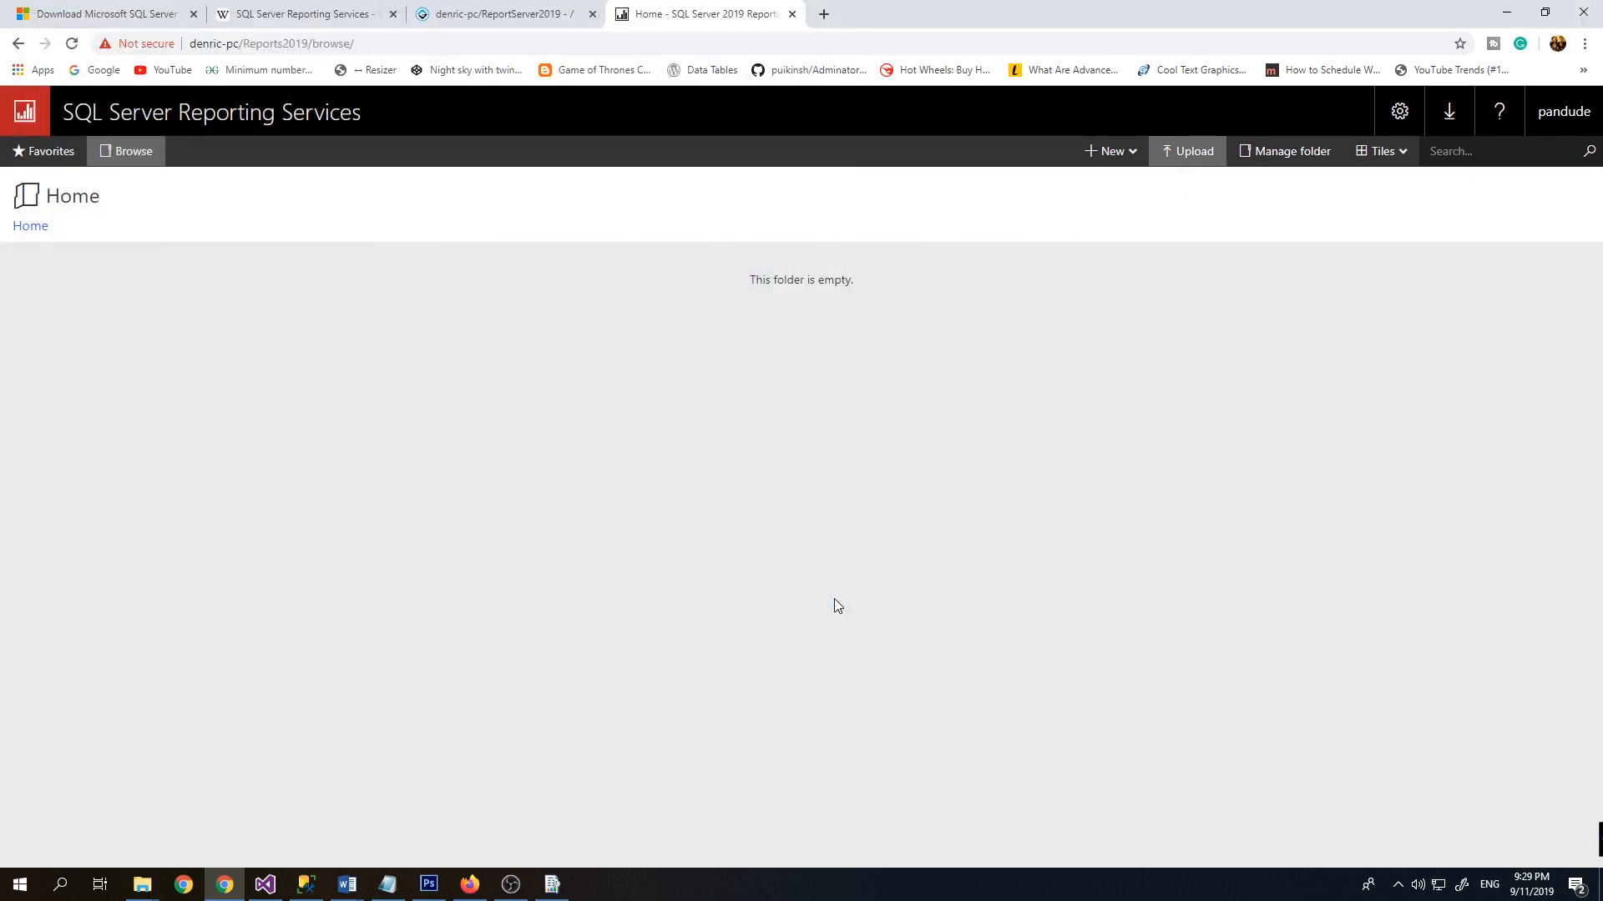